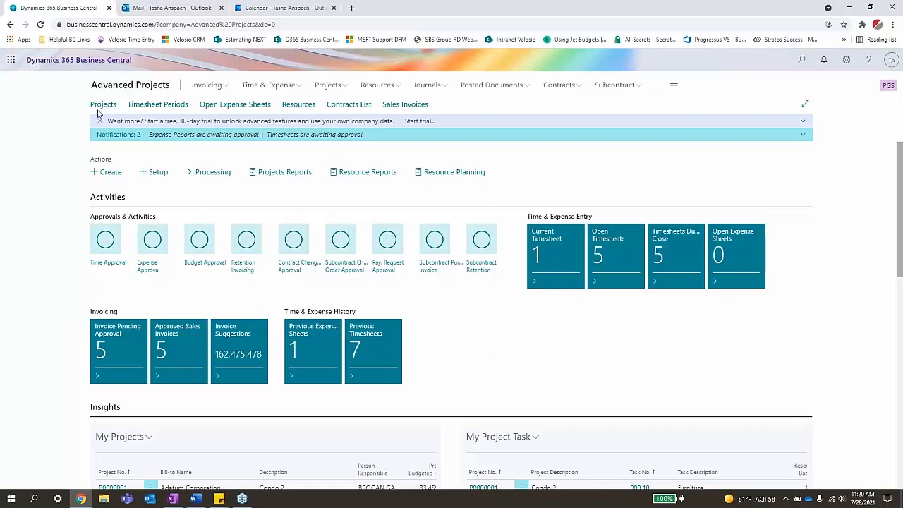
Step: Start a new project with the Quick Project Guide and enter the description Marketing Campaign
click(108, 174)
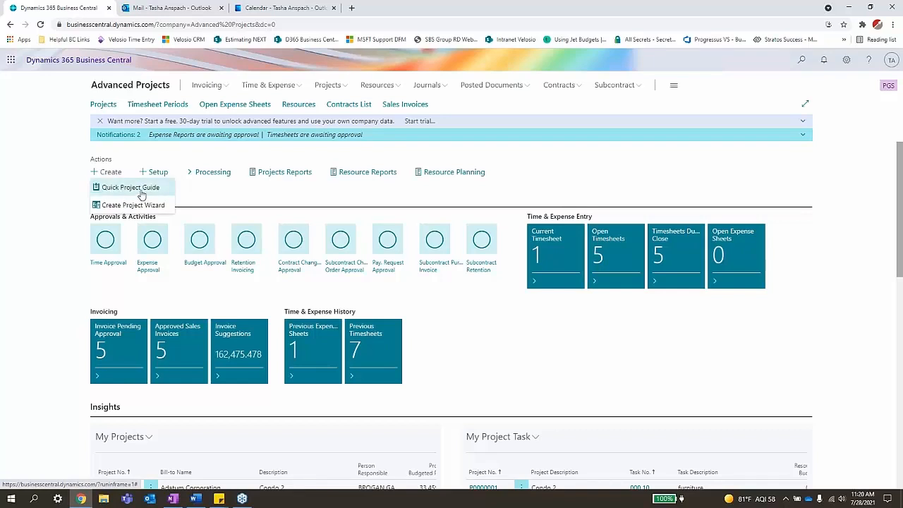
click(140, 189)
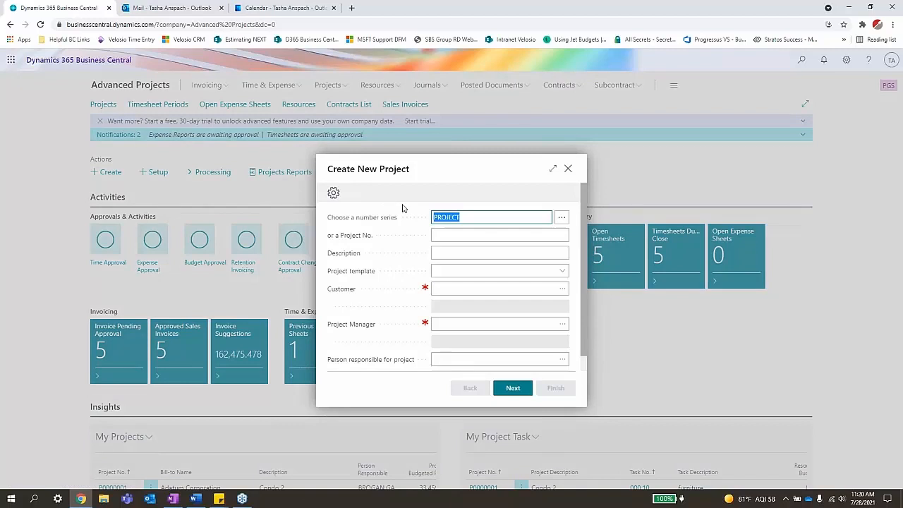
click(462, 234)
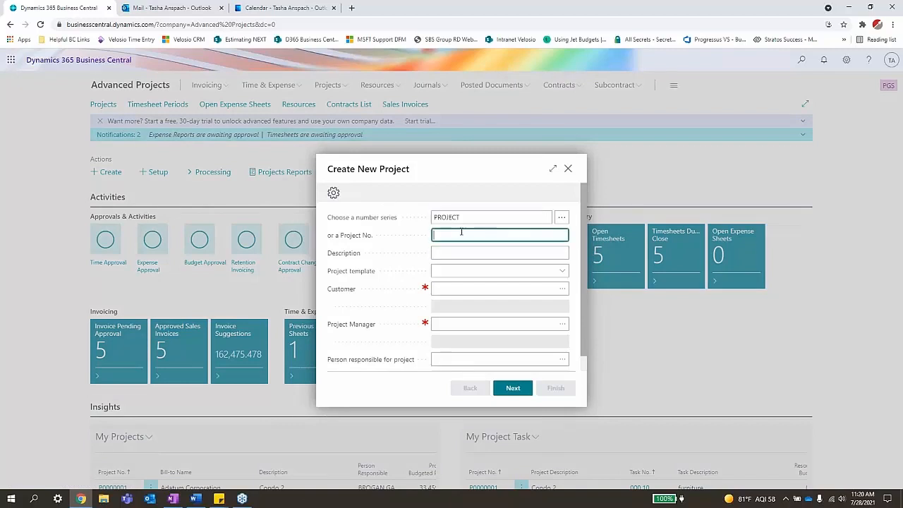
click(472, 257)
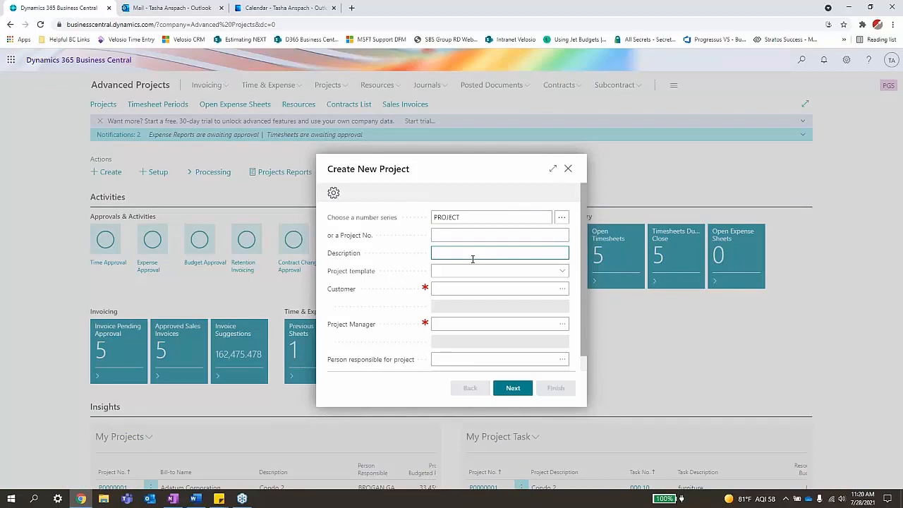
text(Marketing Campaign)
key(Tab)
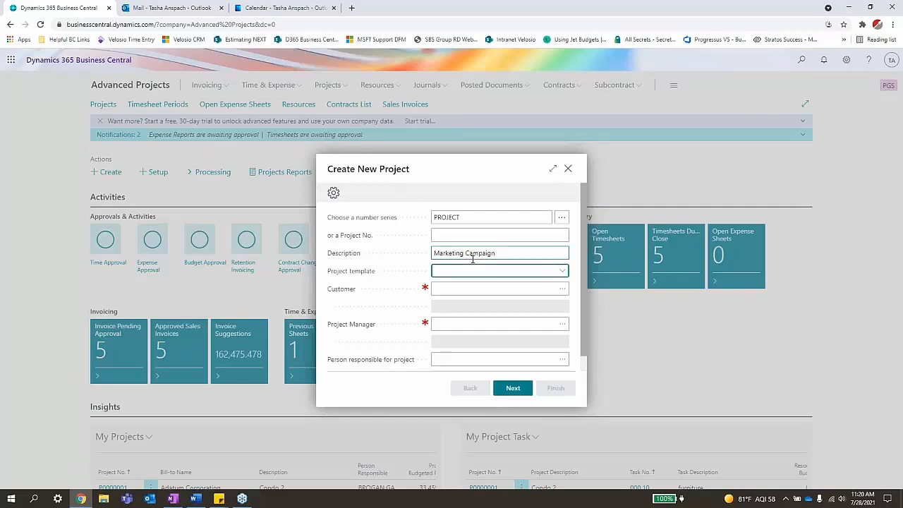
Step: Apply the TM NO RETENTION project template and choose Alpine Ski House as the customer
click(561, 272)
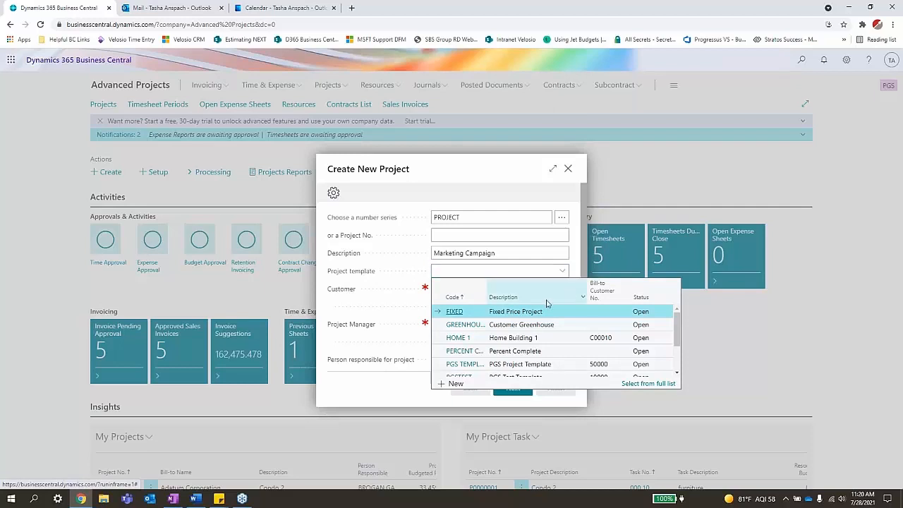
scroll(470, 353, down, 1)
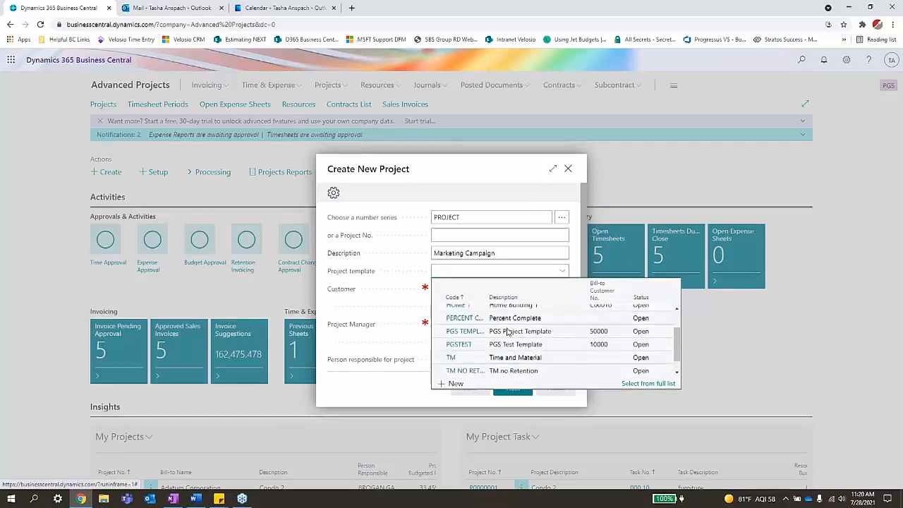
click(455, 357)
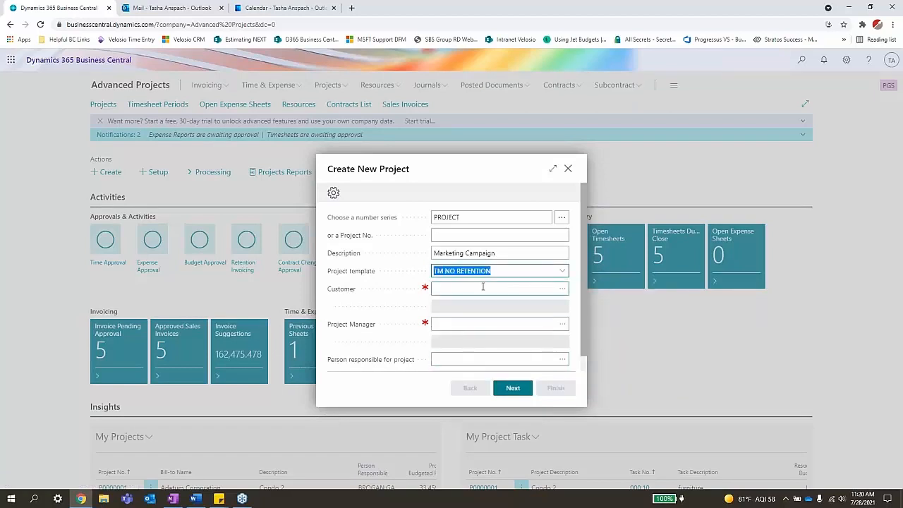
click(563, 291)
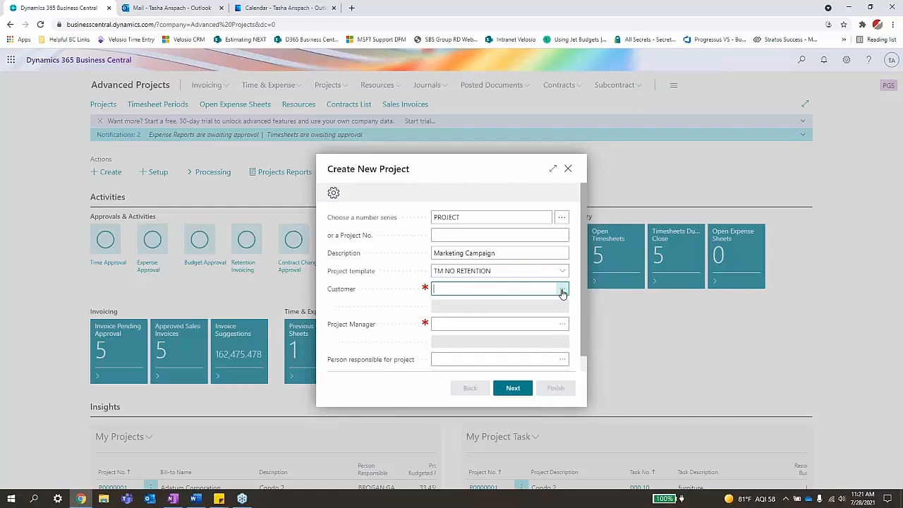
click(563, 292)
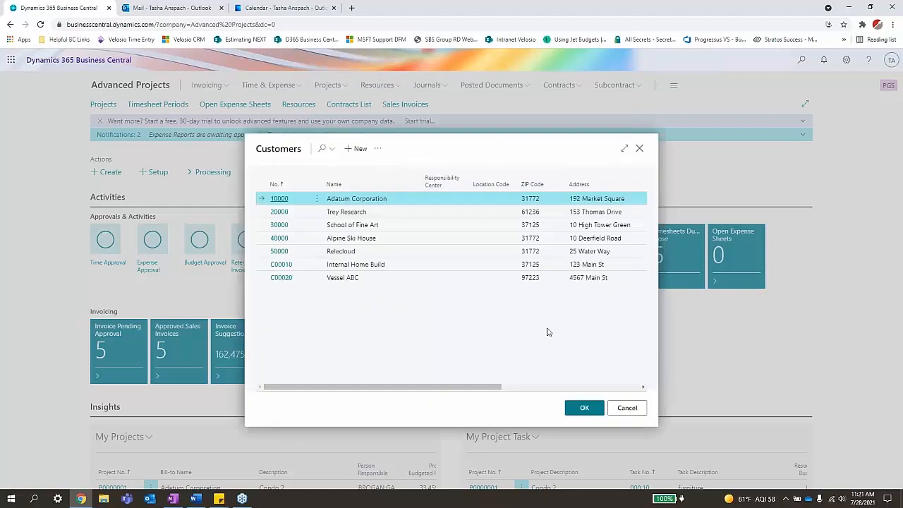
click(280, 241)
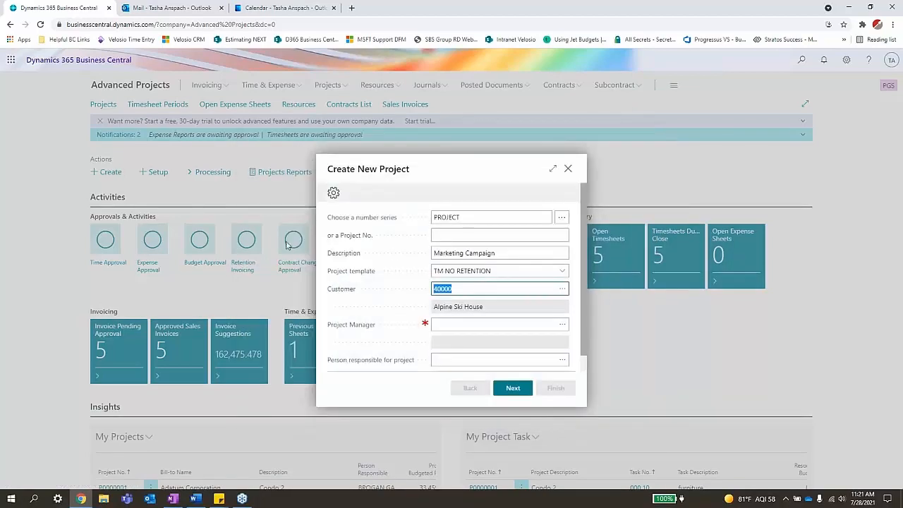
Step: Assign resources as the project manager and the person responsible for the project, and continue to the dimension settings
click(562, 326)
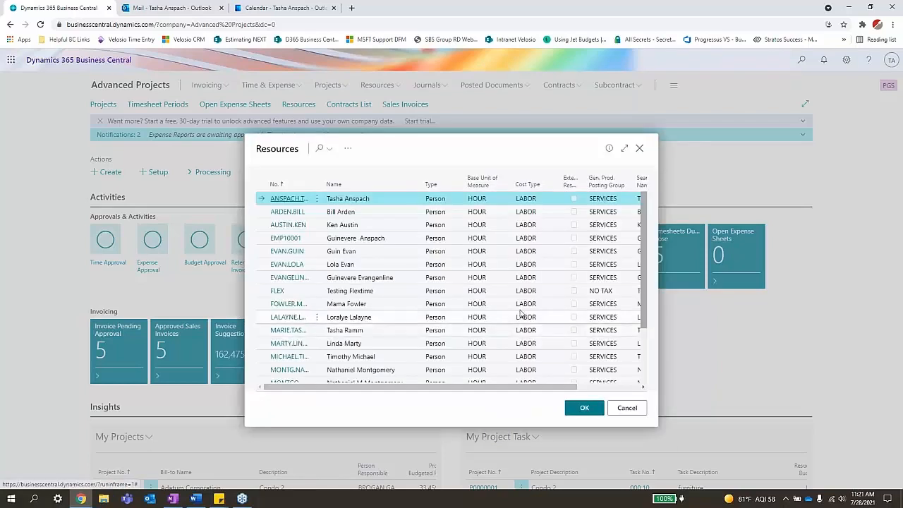
click(291, 317)
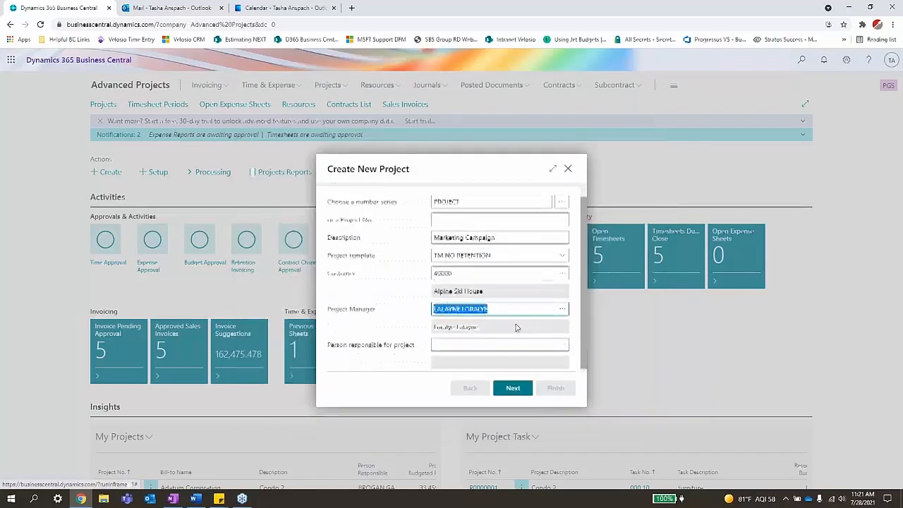
click(562, 343)
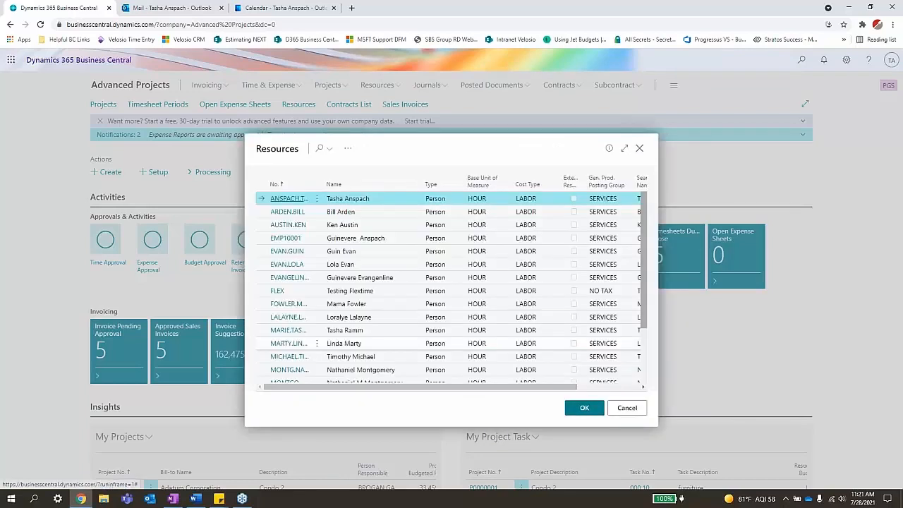
click(352, 281)
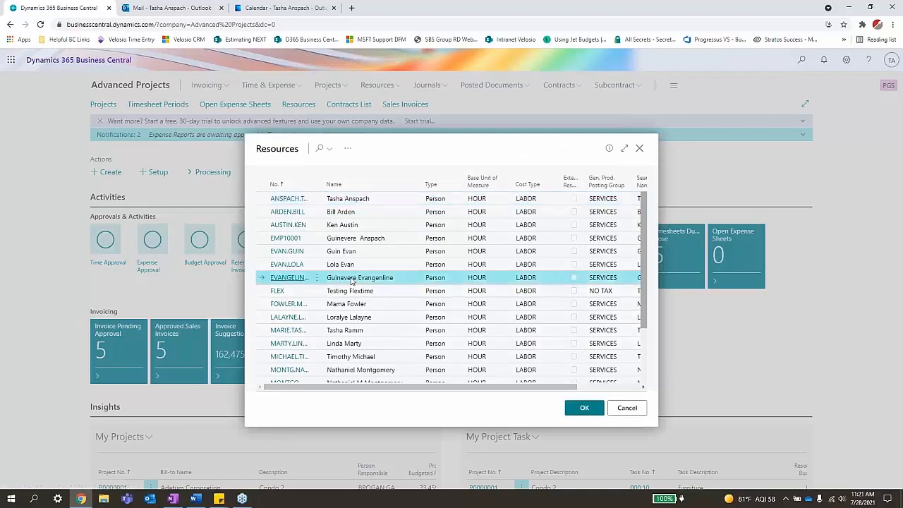
click(288, 282)
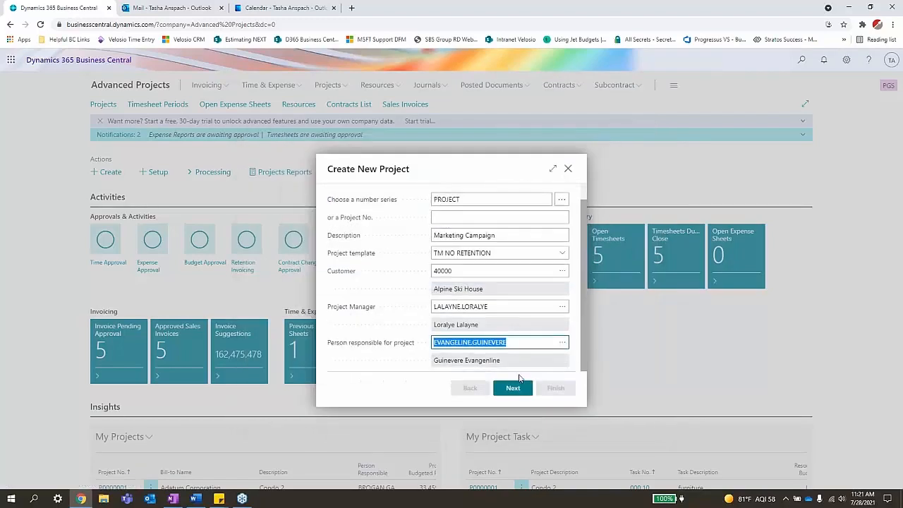
click(515, 388)
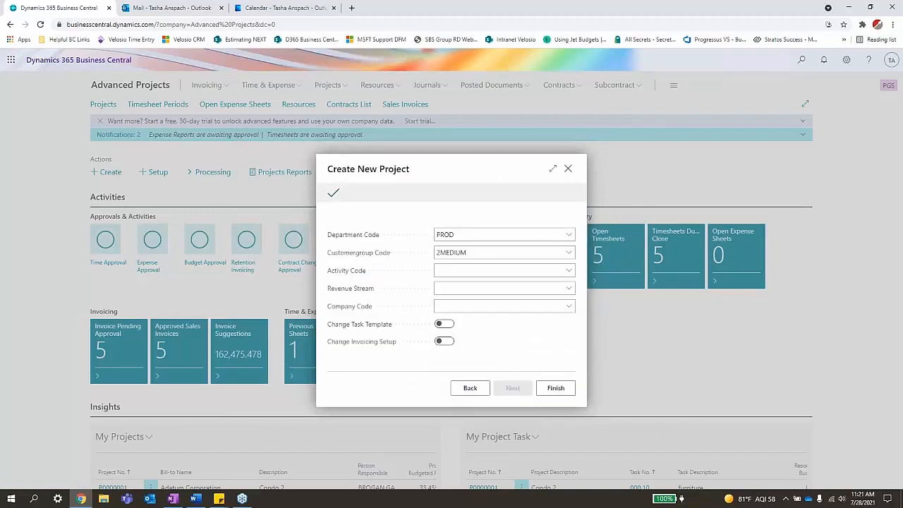
Step: Set Activity Code to LABOR, Revenue Stream to MEDIA and Company Code to 6, then finish creating the project and open it
click(523, 268)
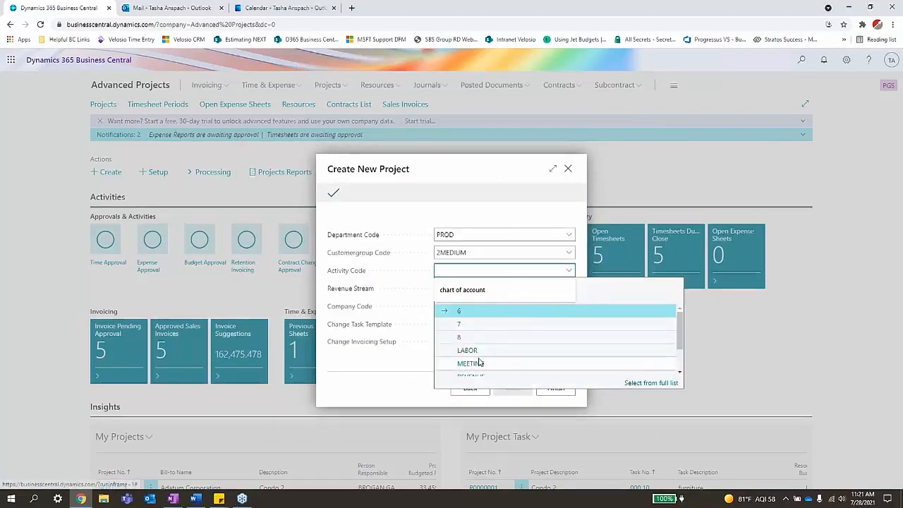
click(471, 351)
click(497, 290)
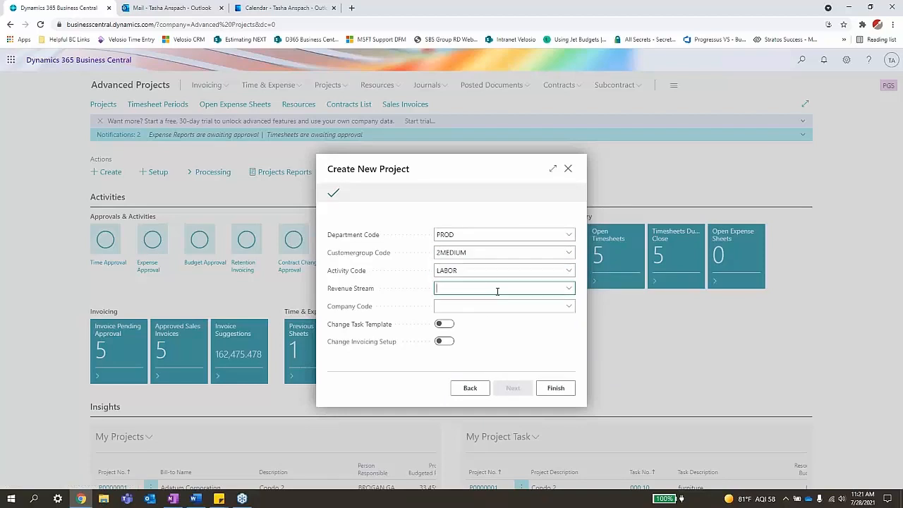
click(539, 368)
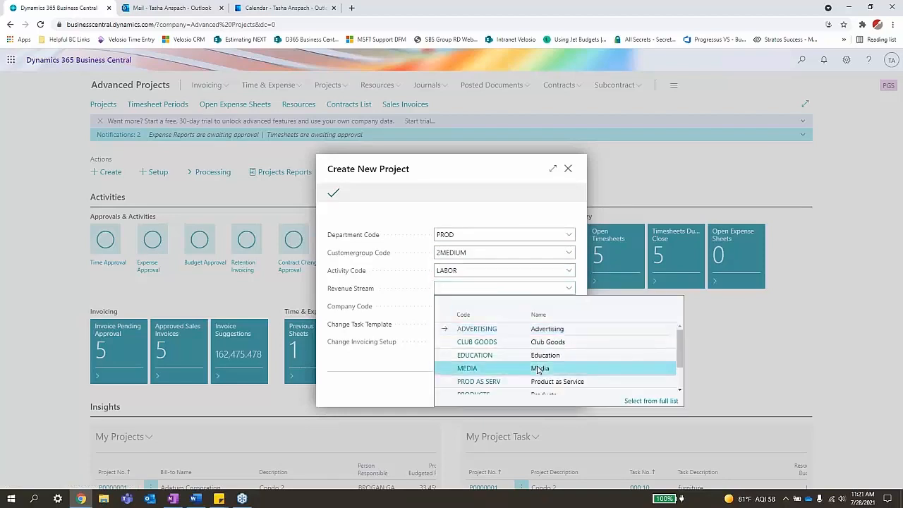
click(546, 309)
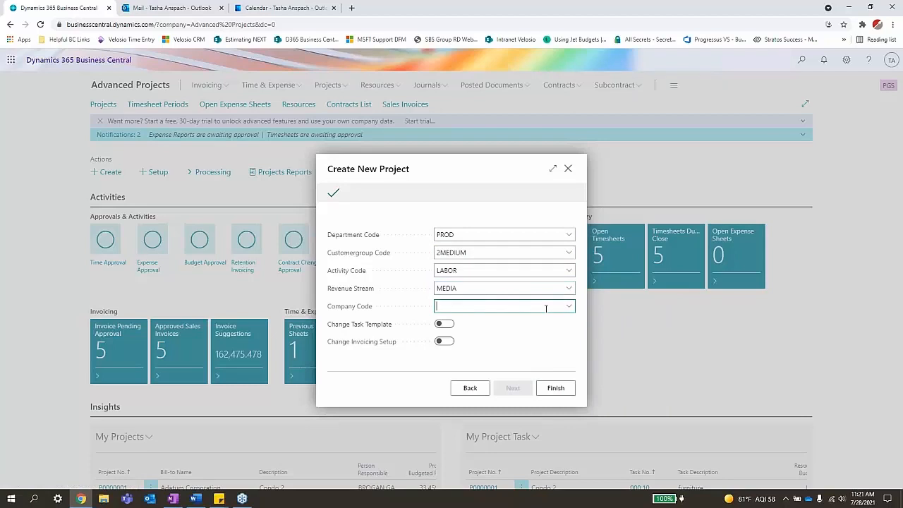
click(536, 376)
click(539, 351)
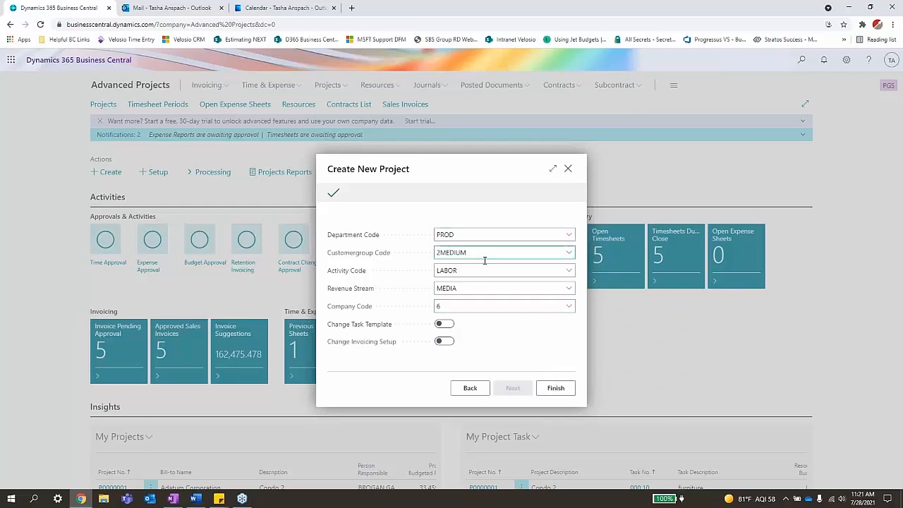
click(549, 390)
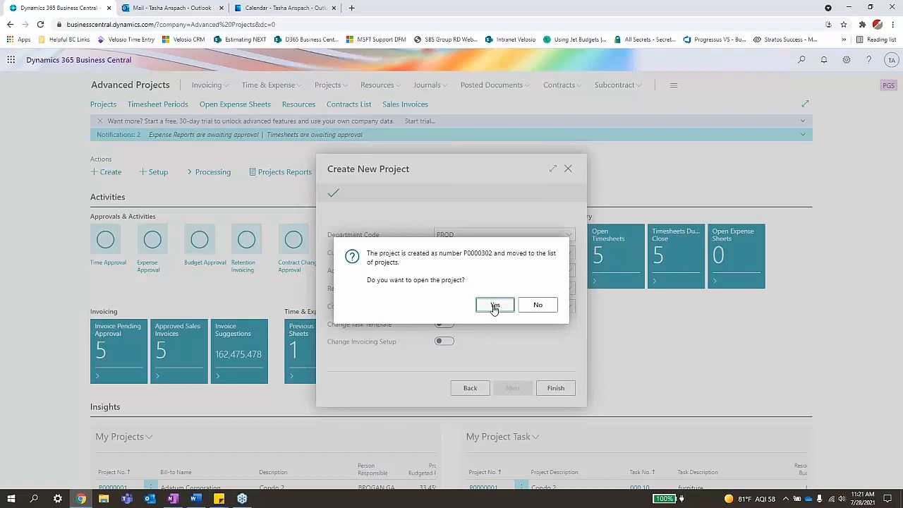
click(495, 305)
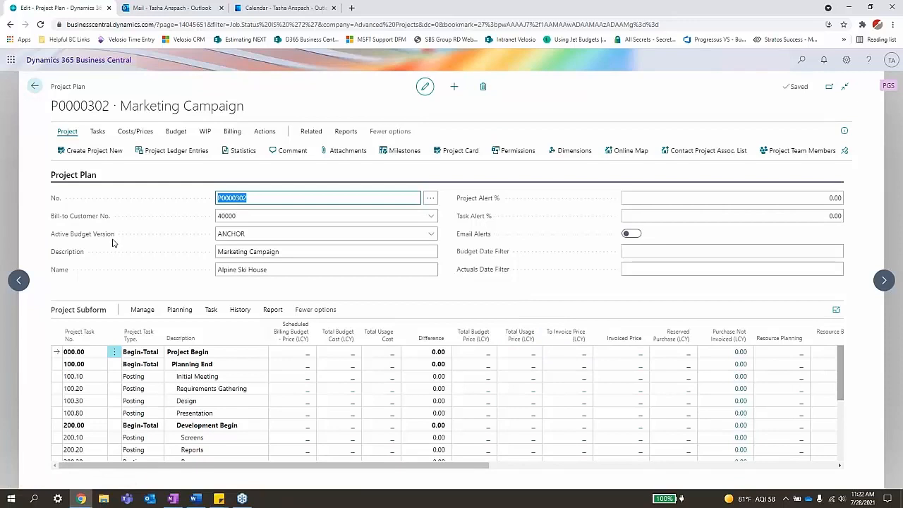
Step: Copy the usage of project 0000001A into this project's budget, keeping the last used copy options
click(176, 132)
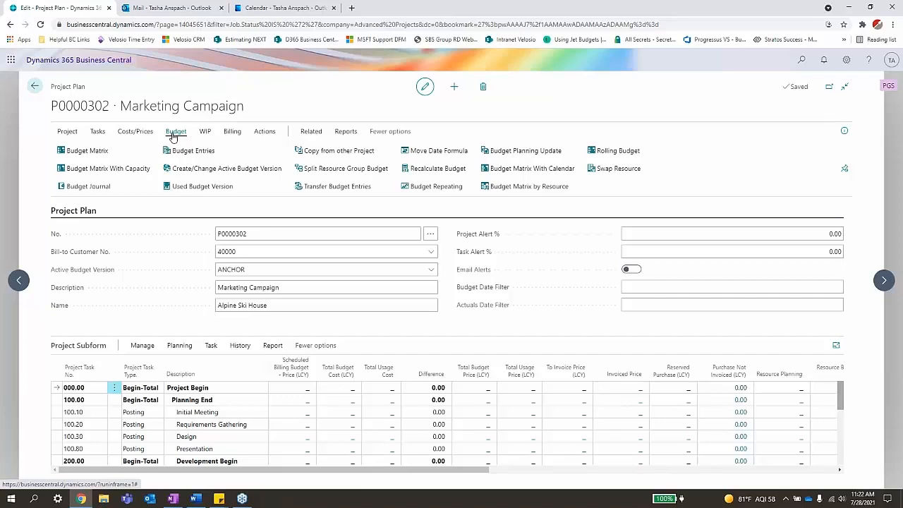
click(342, 153)
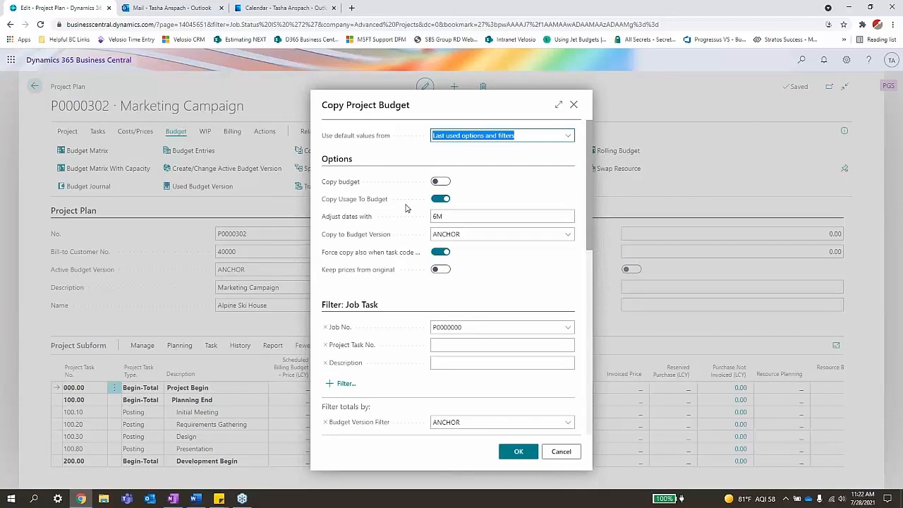
click(437, 216)
click(571, 332)
click(476, 363)
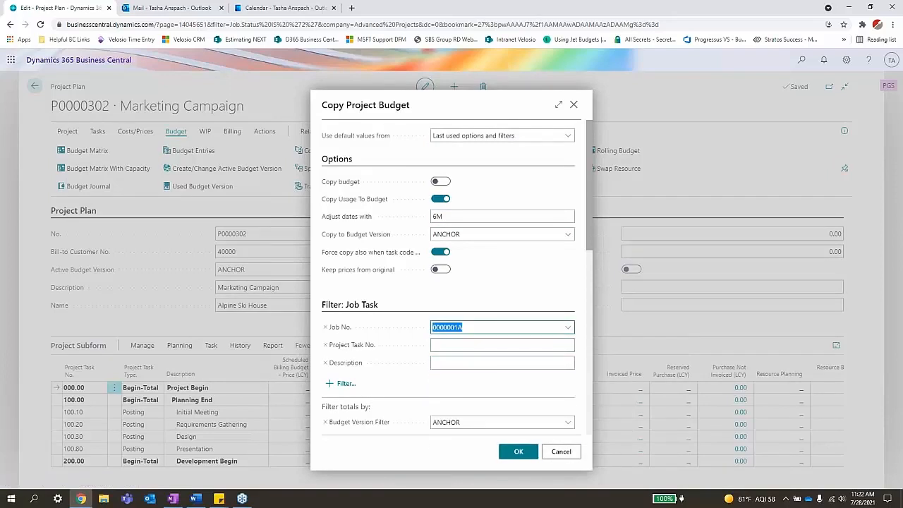
scroll(488, 413, down, 1)
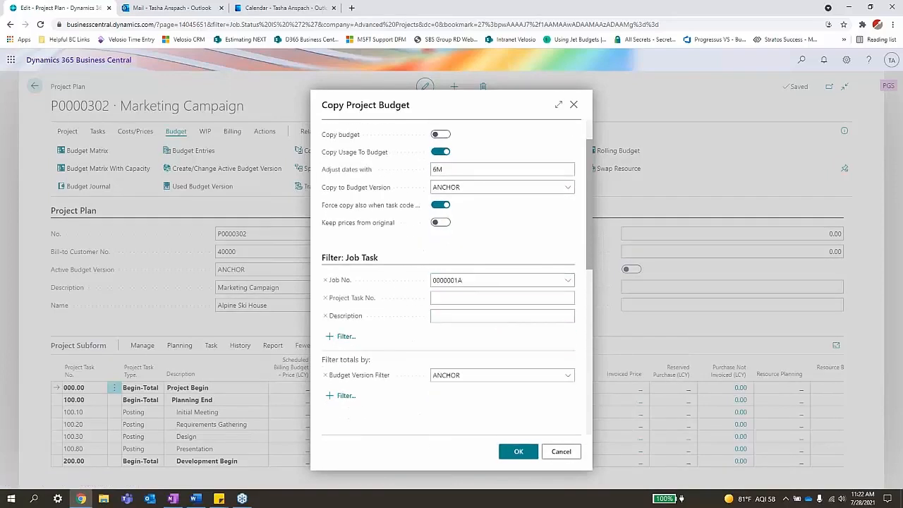
click(521, 451)
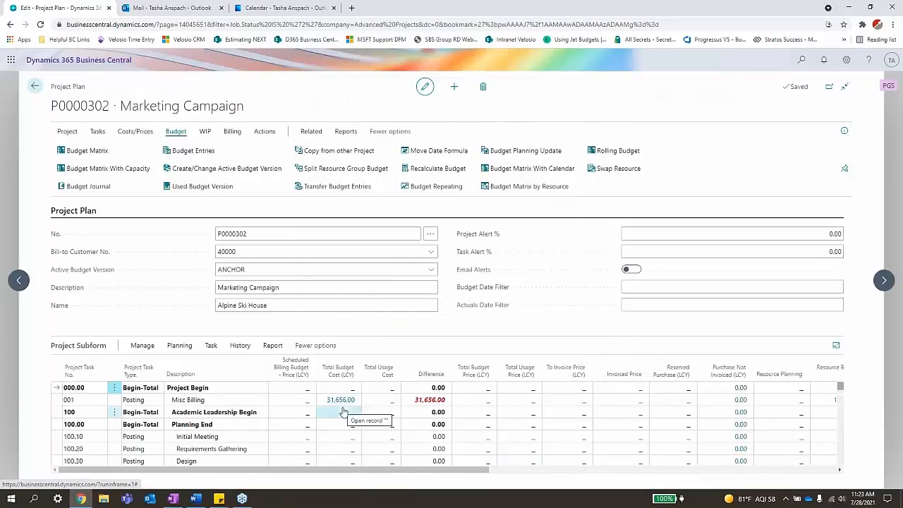
Step: Review the copied budget lines, open the project's Budget Matrix and set its type filter to Res.Group
scroll(343, 413, down, 3)
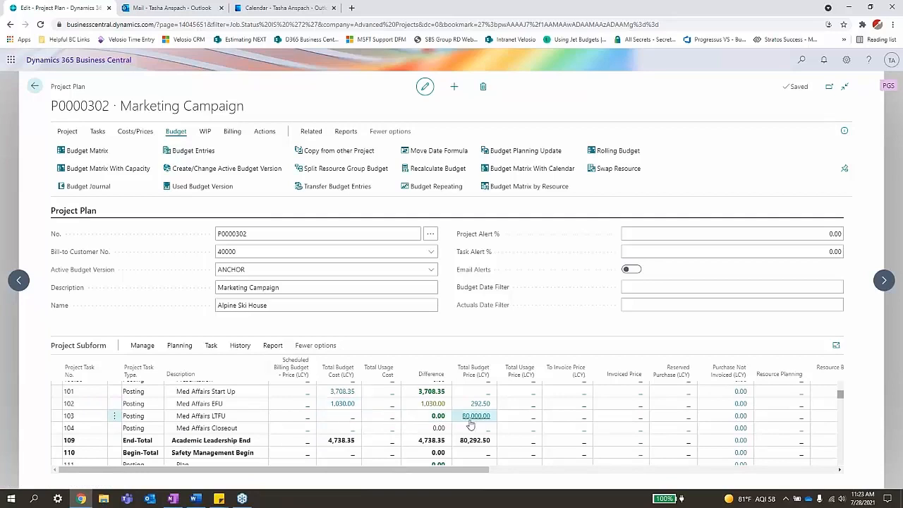
scroll(471, 424, down, 5)
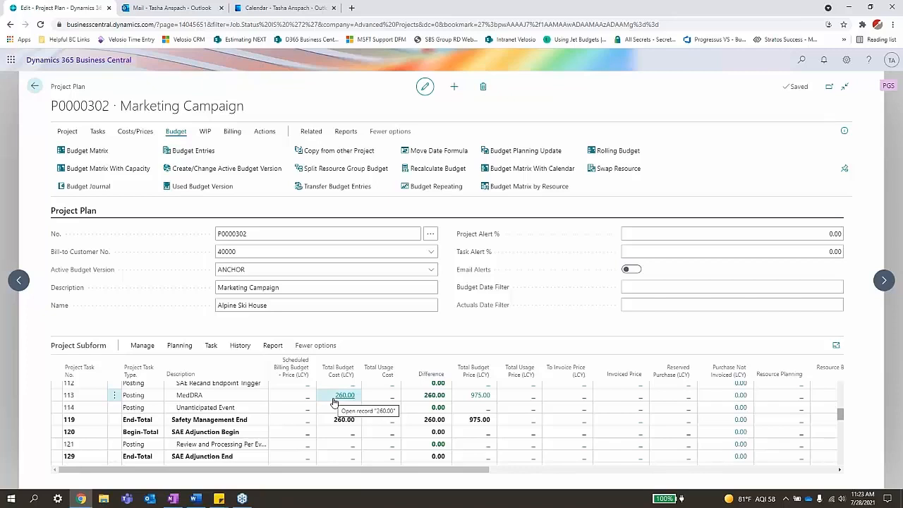
scroll(363, 425, up, 10)
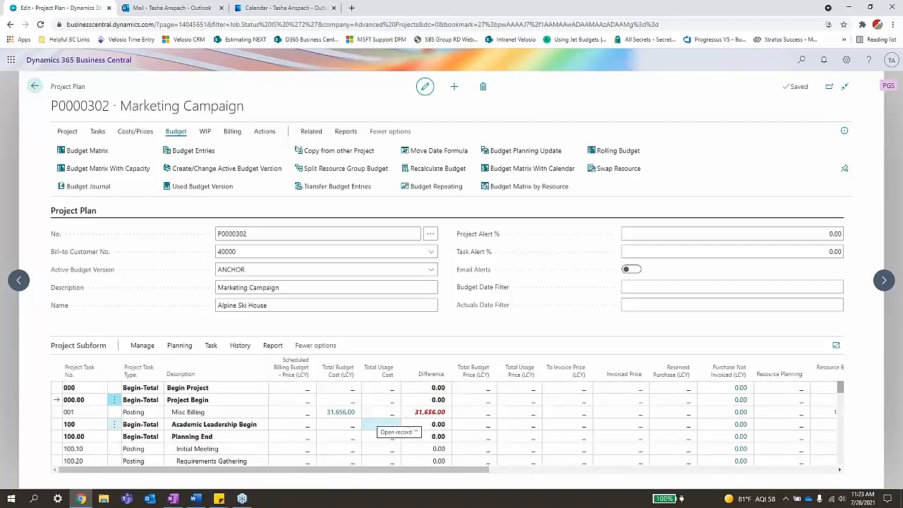
click(95, 152)
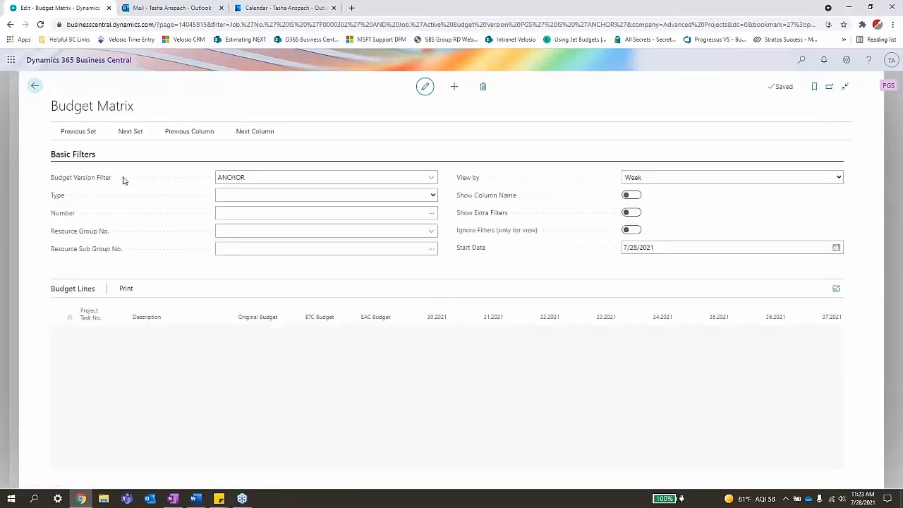
click(418, 195)
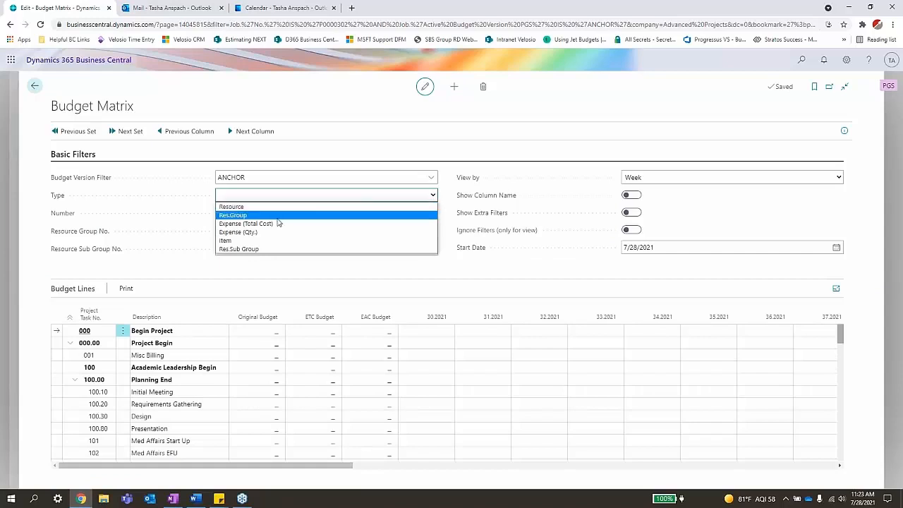
click(278, 217)
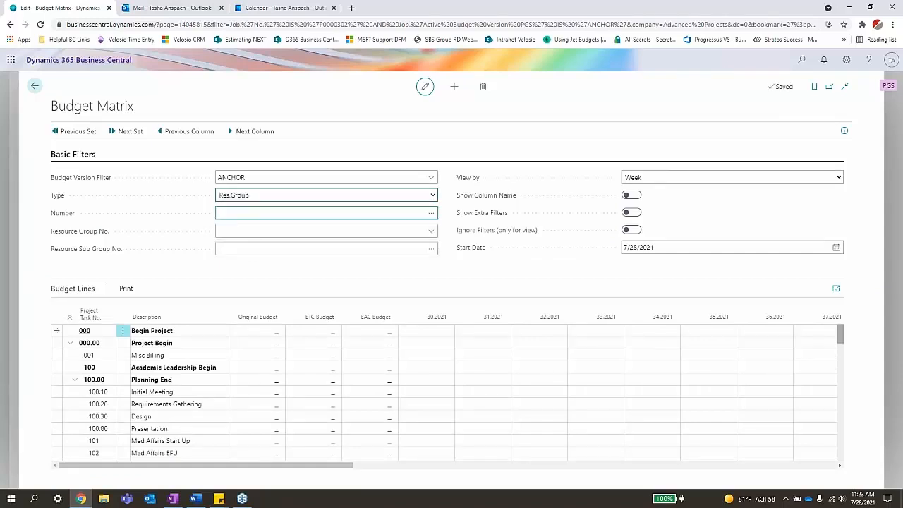
Step: Filter the Budget Matrix to the CONSULTANT resource group and budget 80 for Initial Meeting in week 30.2021
click(435, 215)
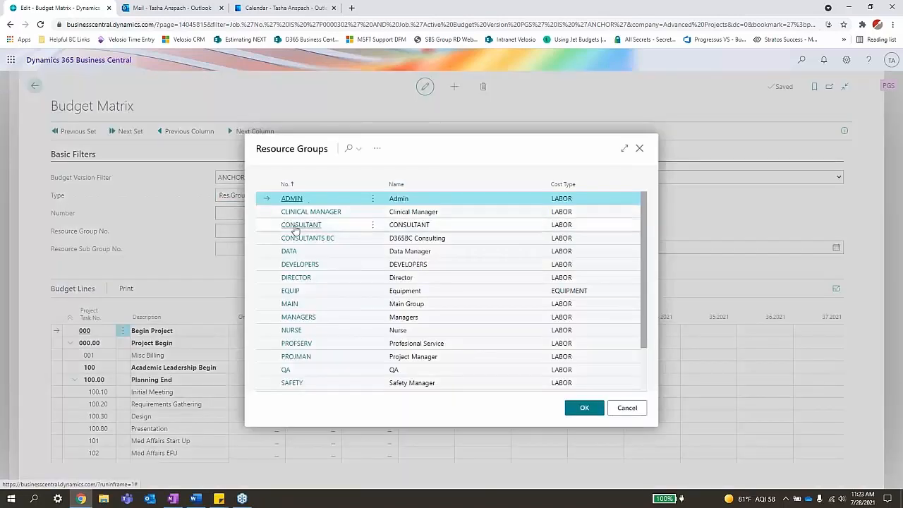
double_click(295, 227)
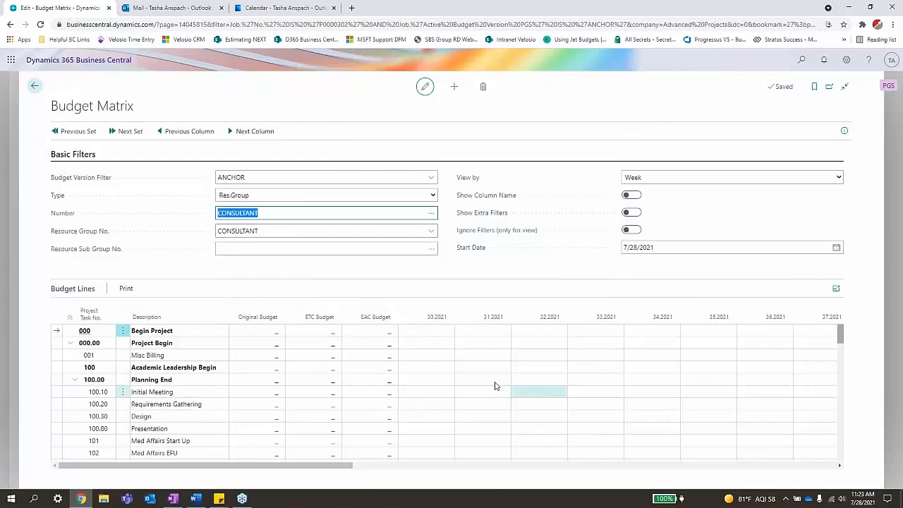
click(437, 367)
click(417, 391)
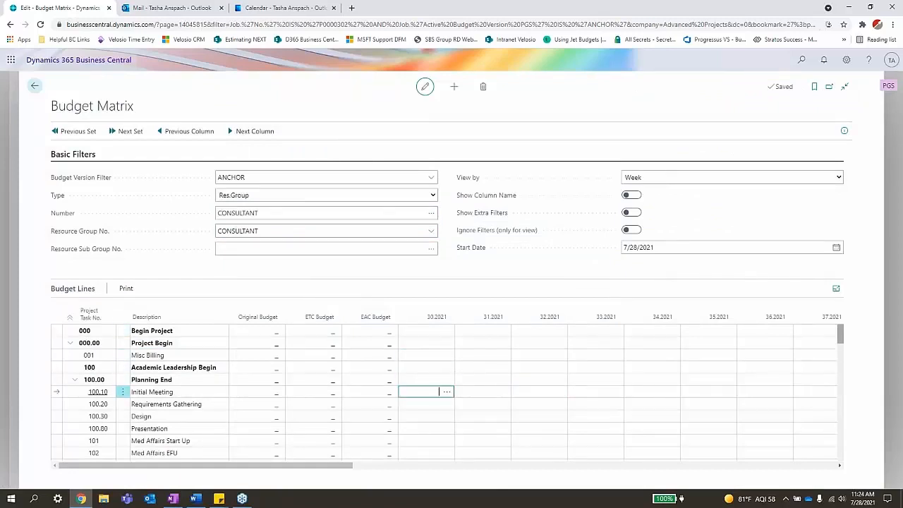
text(80)
key(Tab)
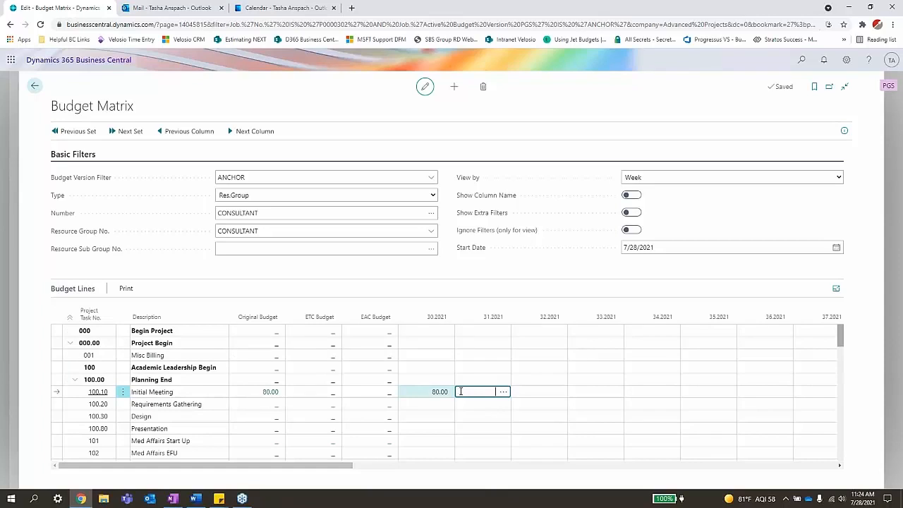
Step: Leave the Budget Matrix and the project plan, and open the current timesheet from the Advanced Projects home page
click(33, 87)
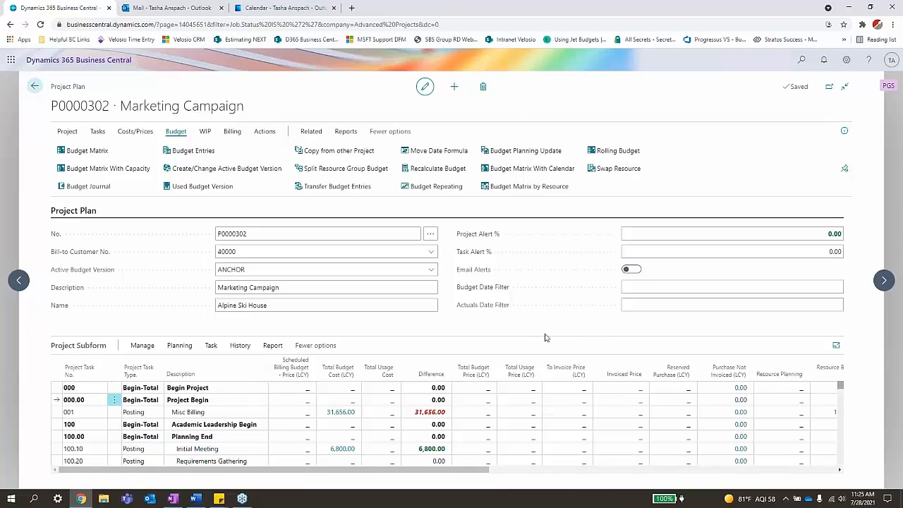
click(35, 86)
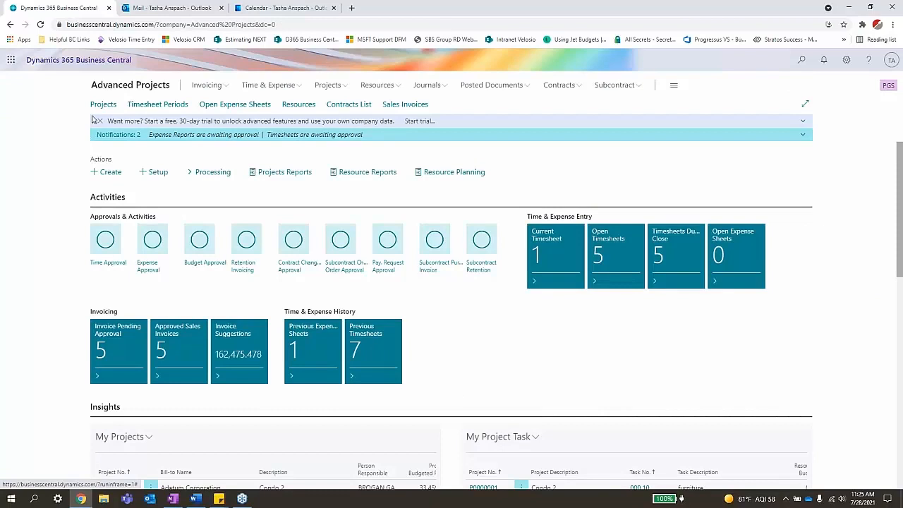
click(565, 251)
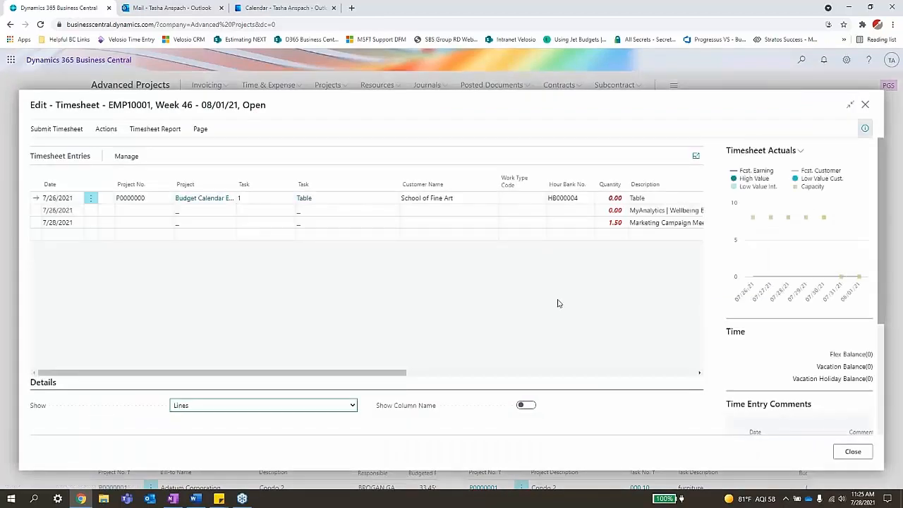
click(614, 211)
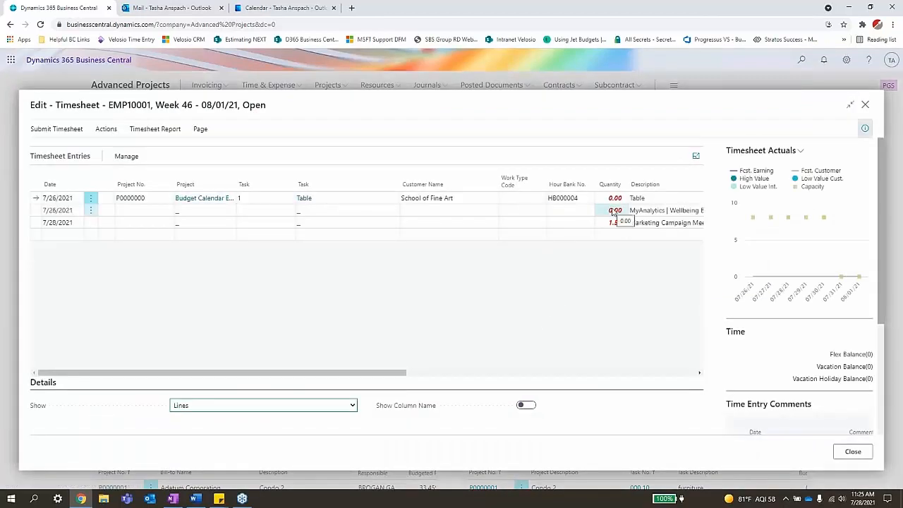
key(BackSpace)
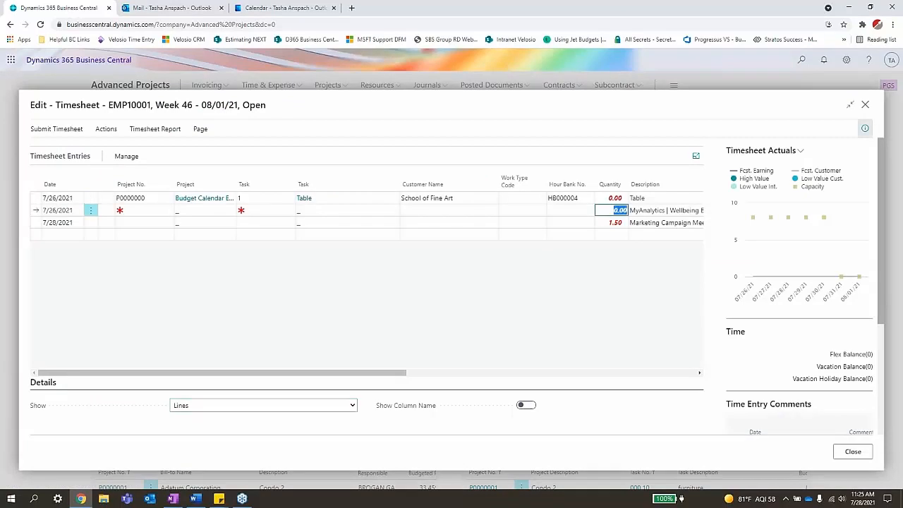
key(Tab)
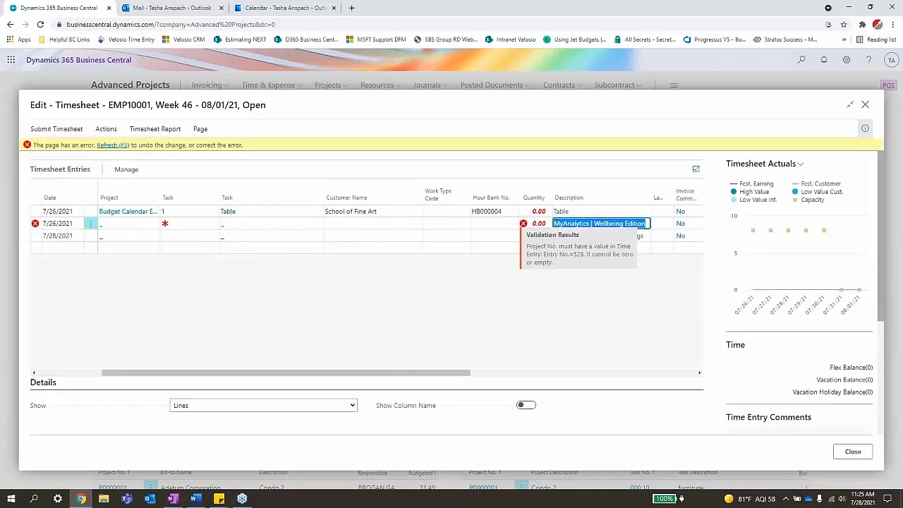
click(107, 145)
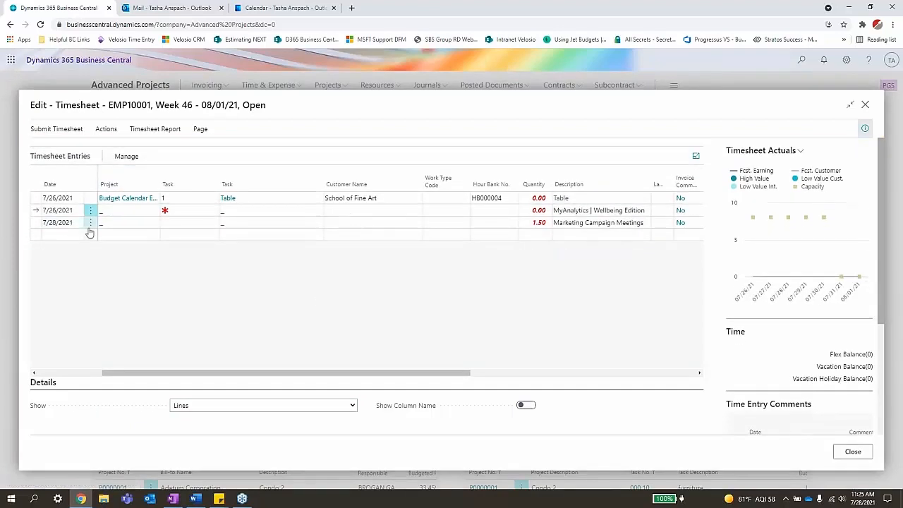
Step: Add a timesheet entry dated 7/28/2021 for Marketing Campaign project P0000302, searching the full project list for 30
click(61, 237)
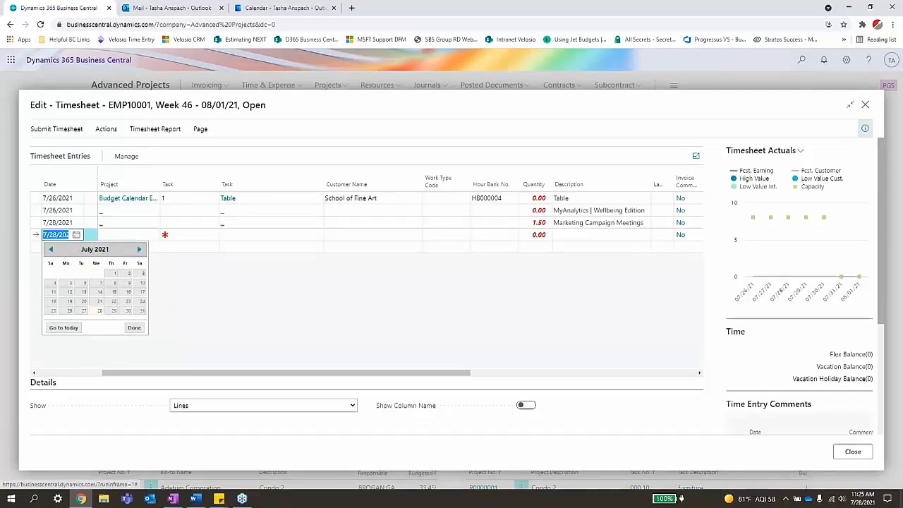
key(Tab)
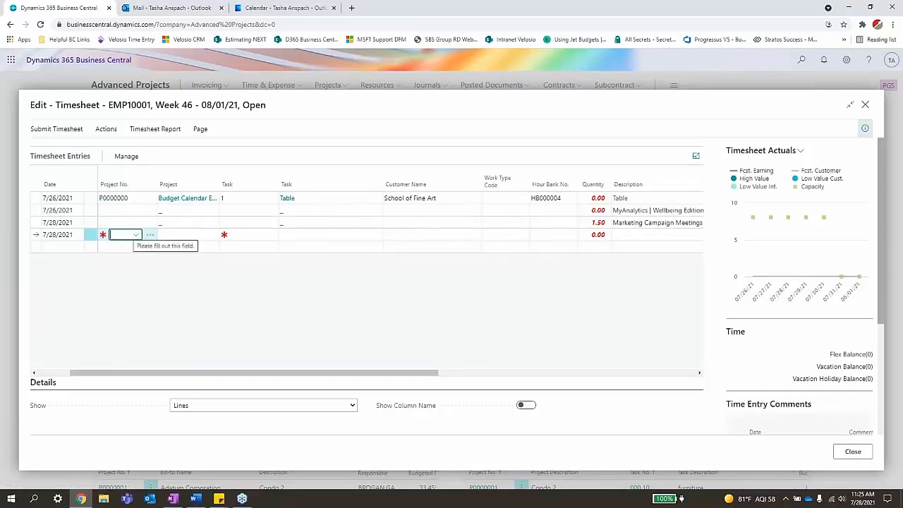
click(137, 237)
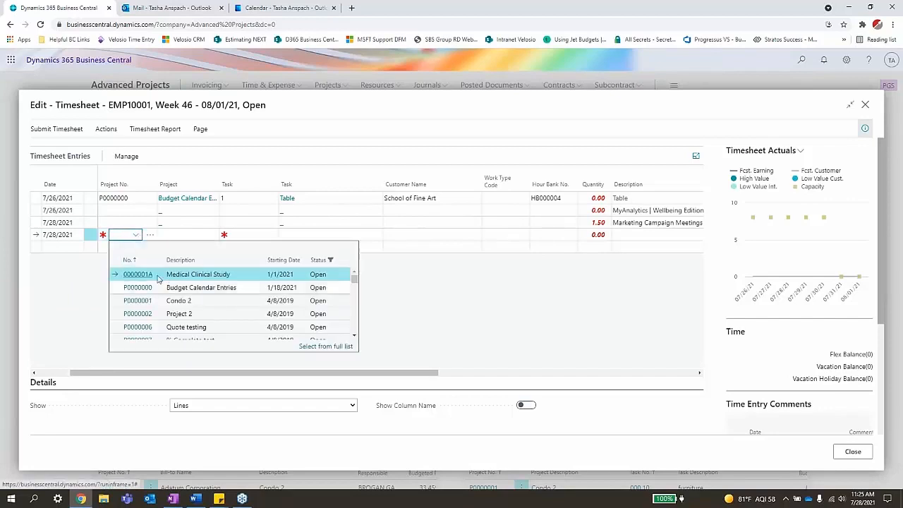
click(159, 259)
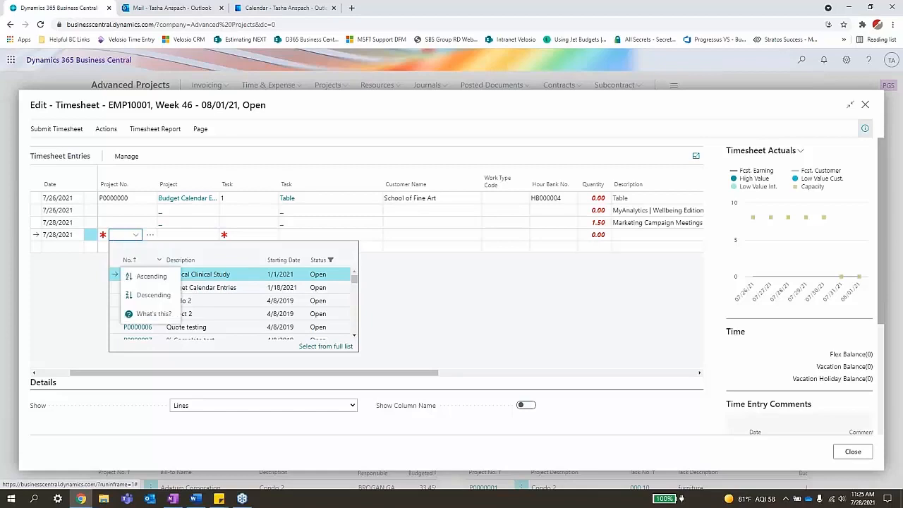
click(308, 349)
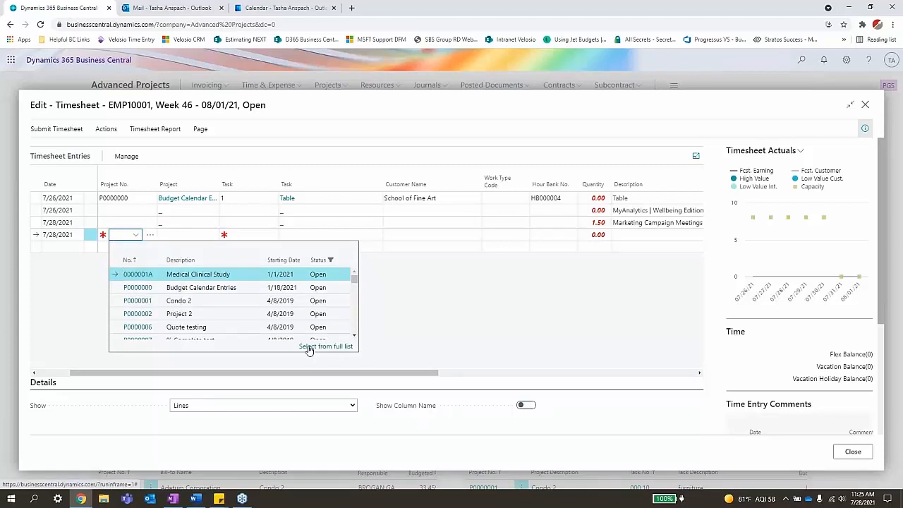
click(325, 346)
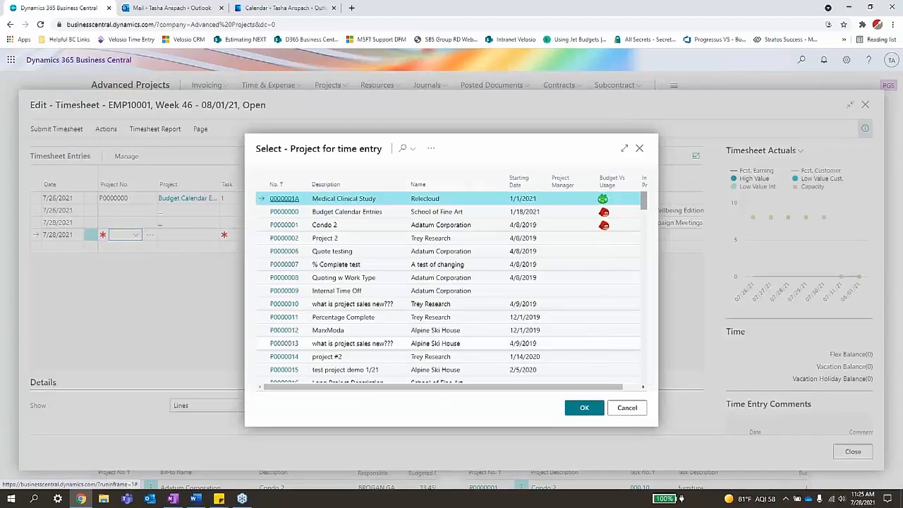
click(403, 149)
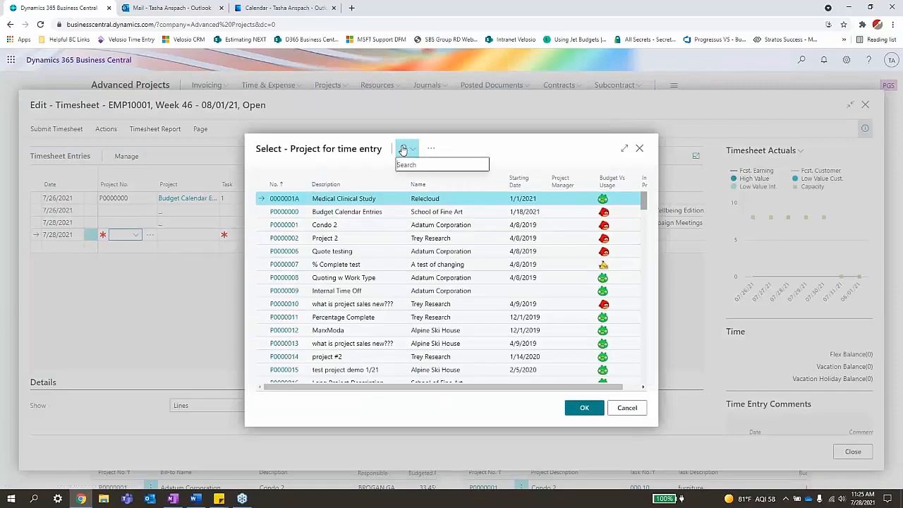
text(30)
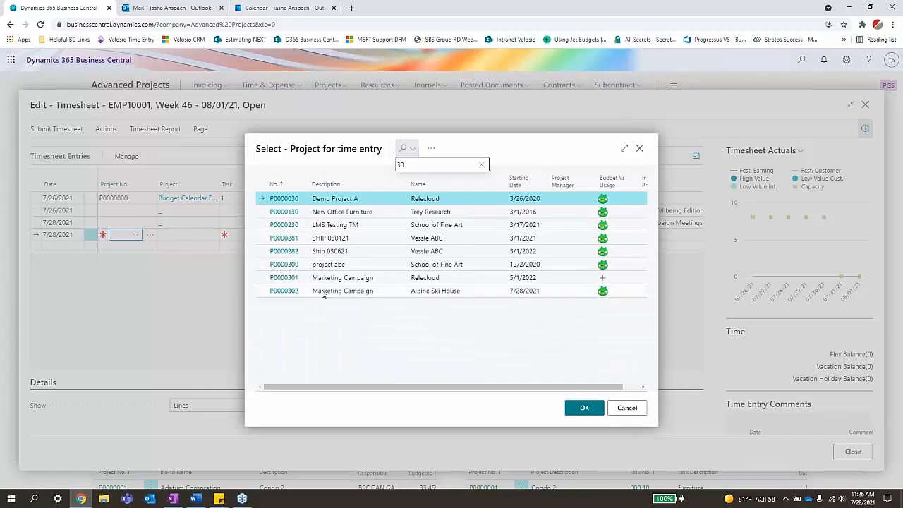
click(274, 294)
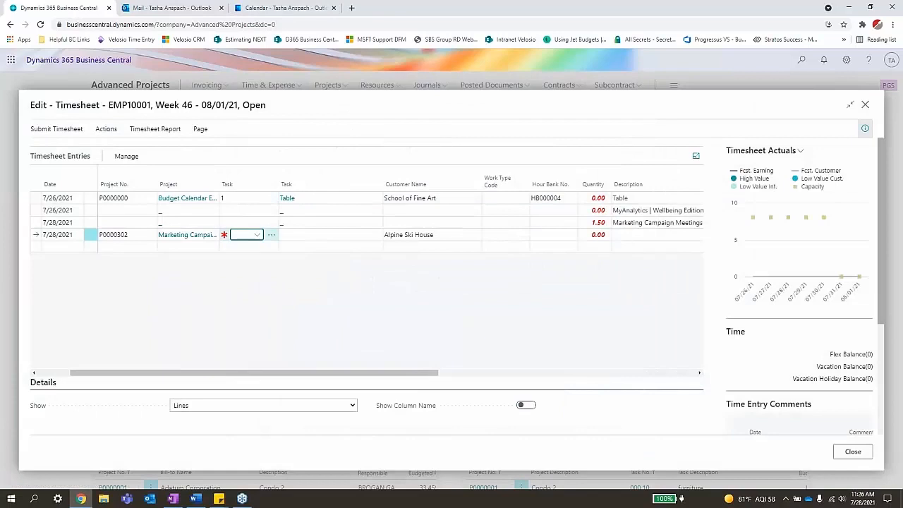
Step: Assign the new Marketing Campaign timesheet entry to task 100.20, Requirements Gathering
click(260, 236)
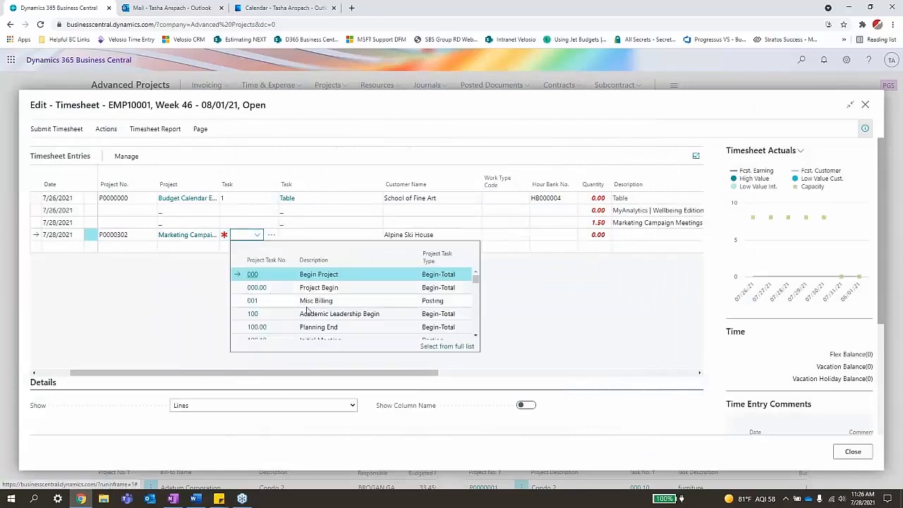
scroll(310, 309, down, 2)
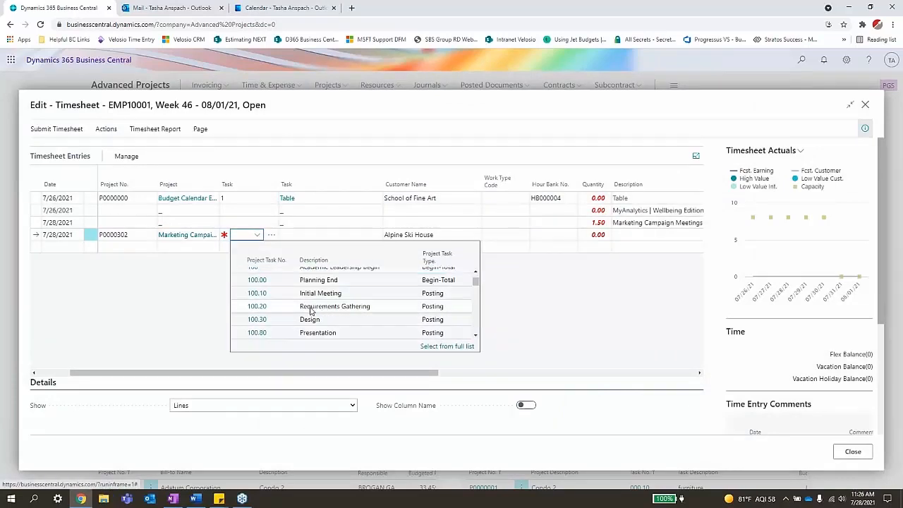
click(308, 310)
click(268, 309)
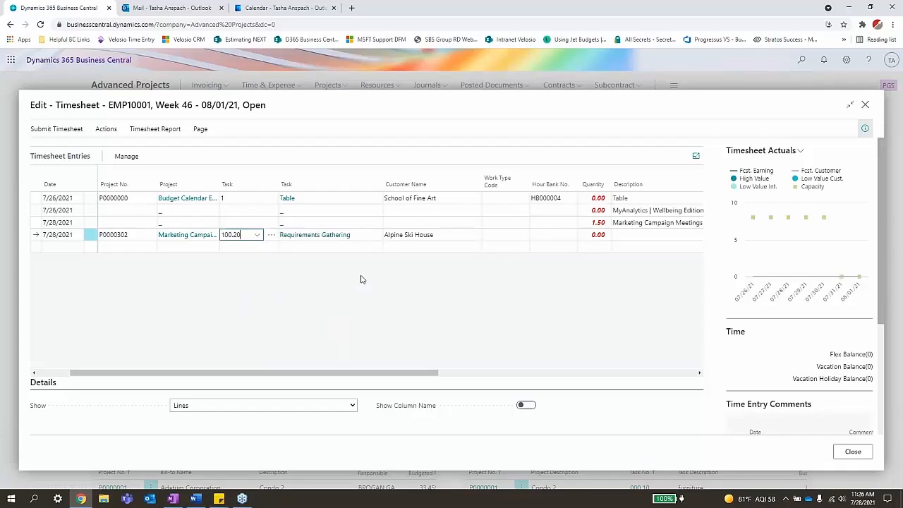
Step: Set the Requirements Gathering entry's quantity to 5, leaving the work type code and hour bank number empty and keeping the remaining defaults
key(Tab)
key(Tab)
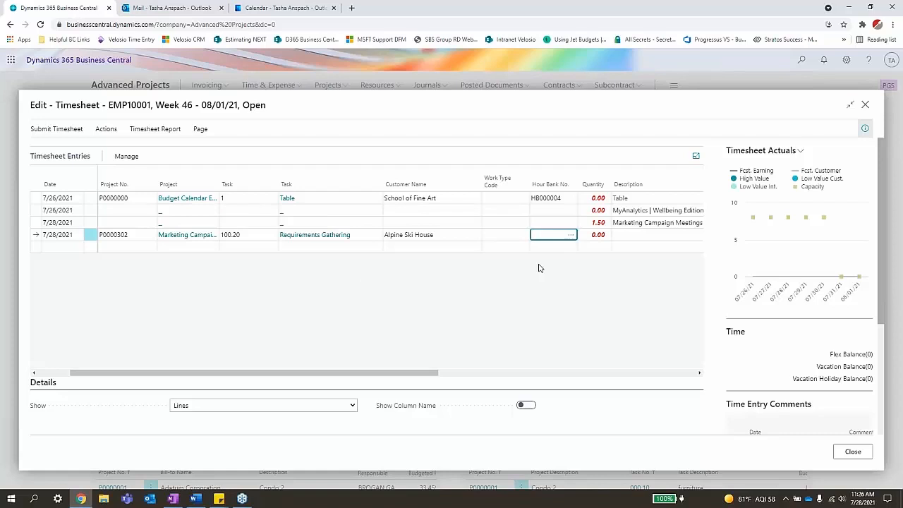
click(503, 235)
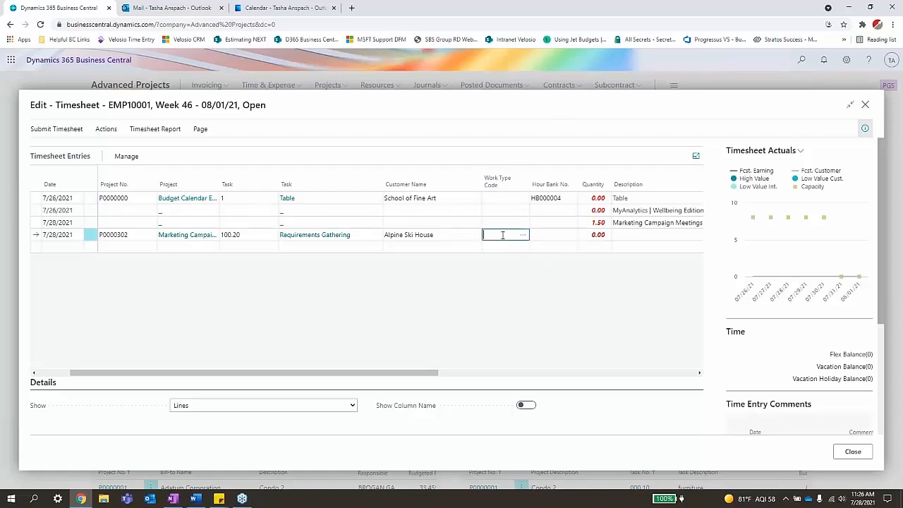
key(Tab)
key(Tab)
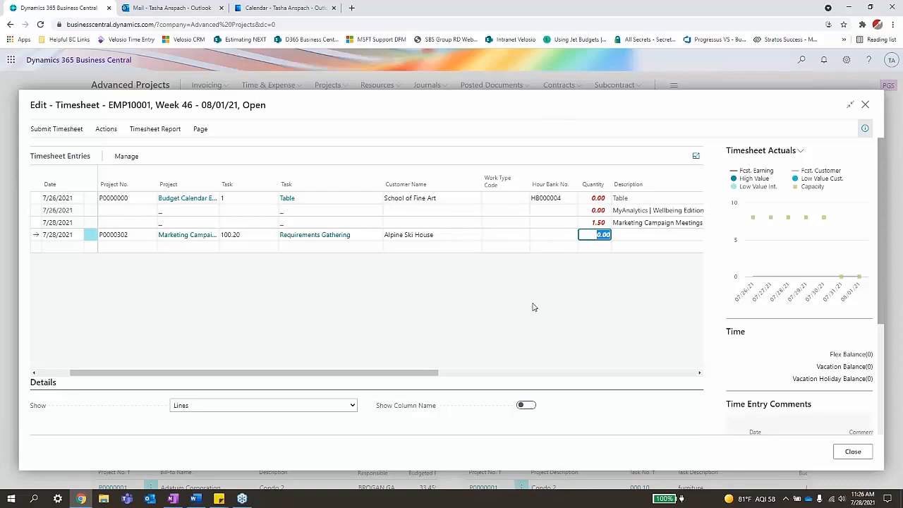
text(5)
key(Tab)
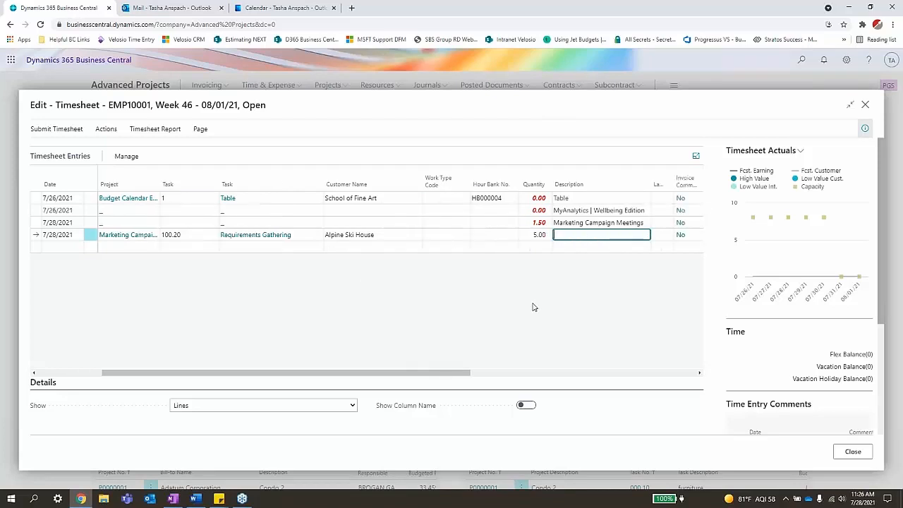
key(Tab)
key(Tab)
key(Tab)
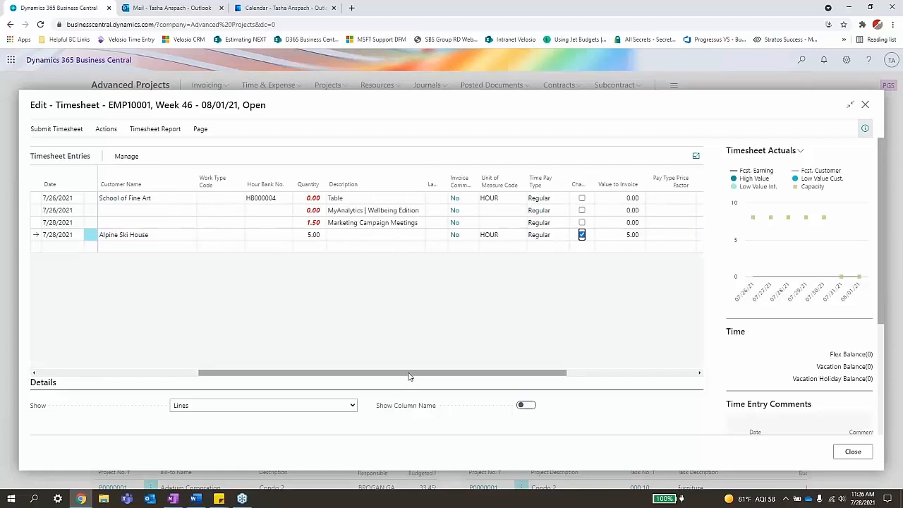
Step: Show the timesheet as a Matrix and look across its day columns
click(343, 406)
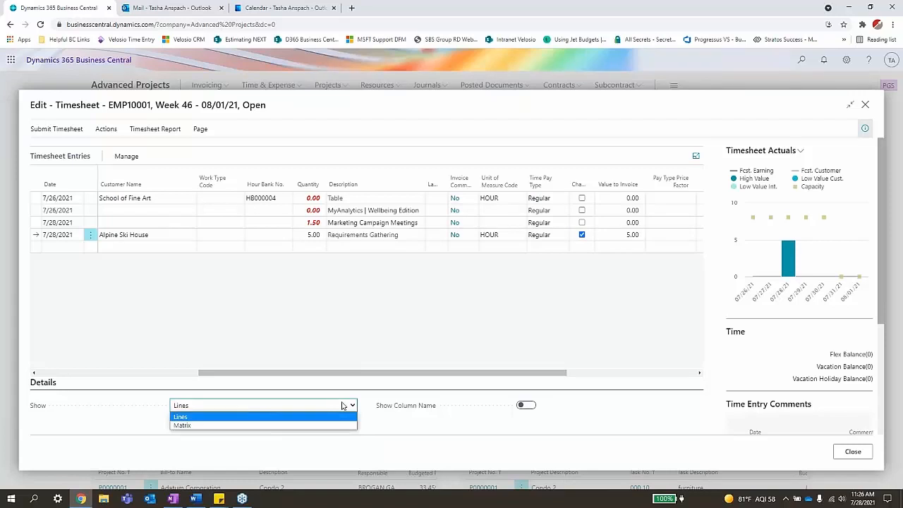
click(338, 425)
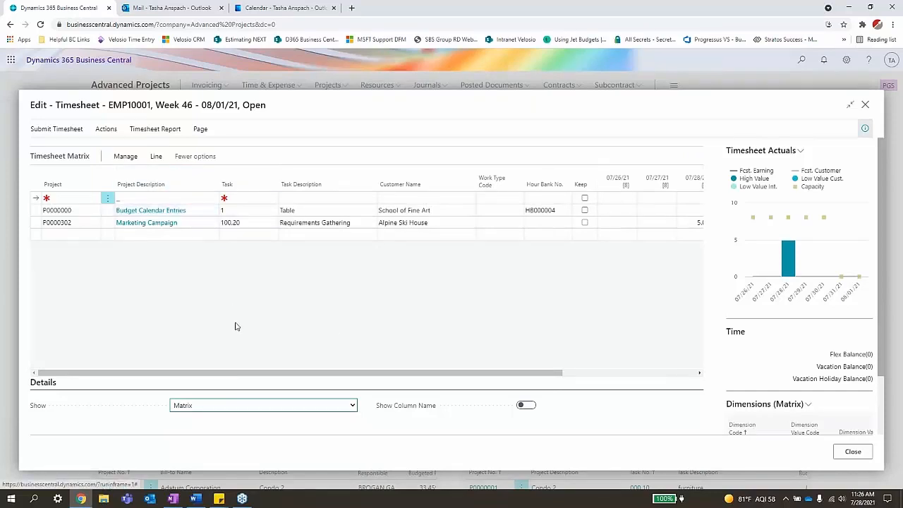
drag(228, 374, 464, 387)
Step: Examine the 07/28/21 bar in the Timesheet Actuals chart and the time balances, and hide the information pane
mouse_move(802, 263)
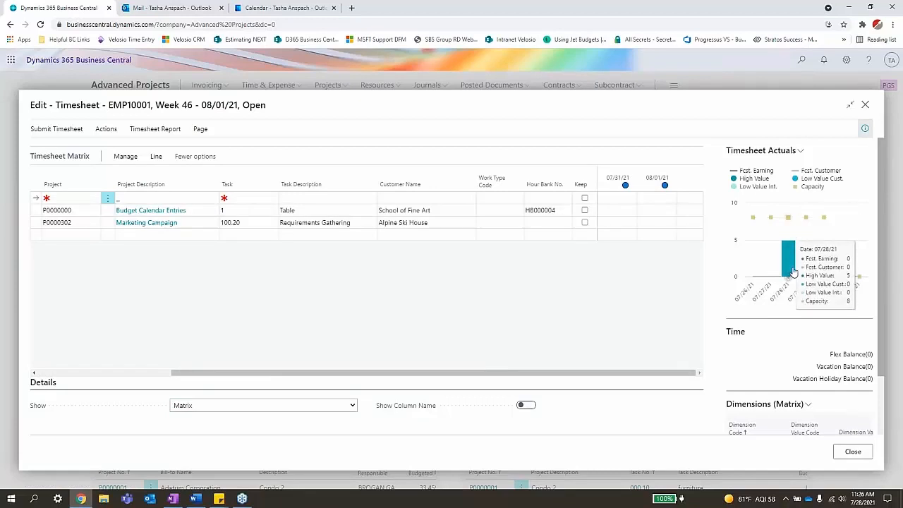
scroll(793, 275, down, 2)
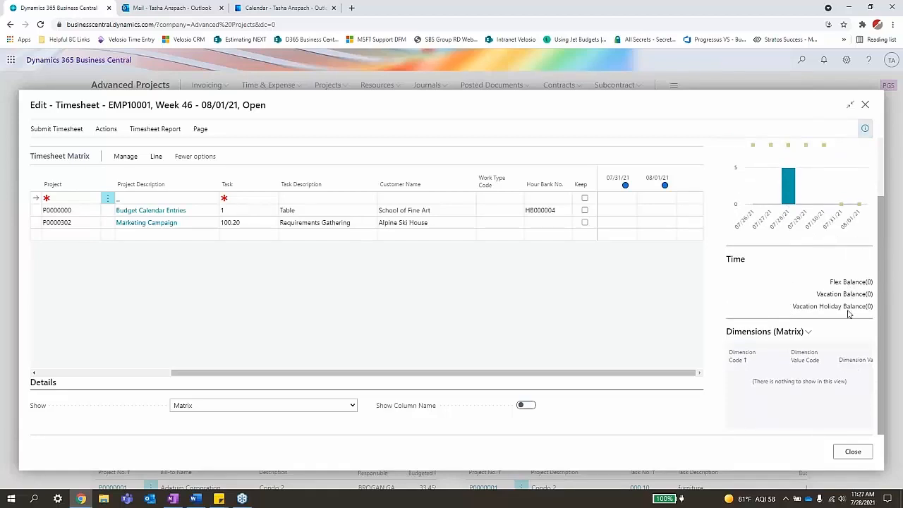
click(867, 130)
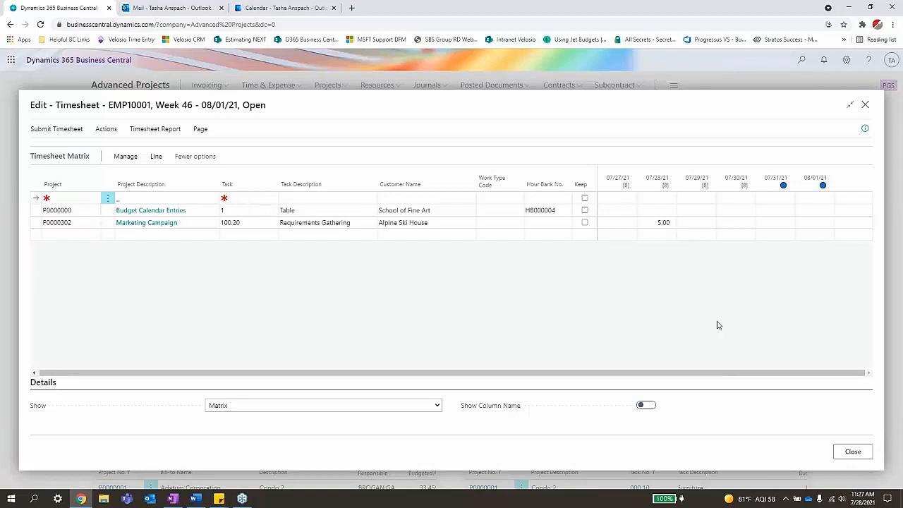
Step: Switch to Outlook mail and open the Business Central time form for the message "Please email agenda for marketing campaign"
click(228, 224)
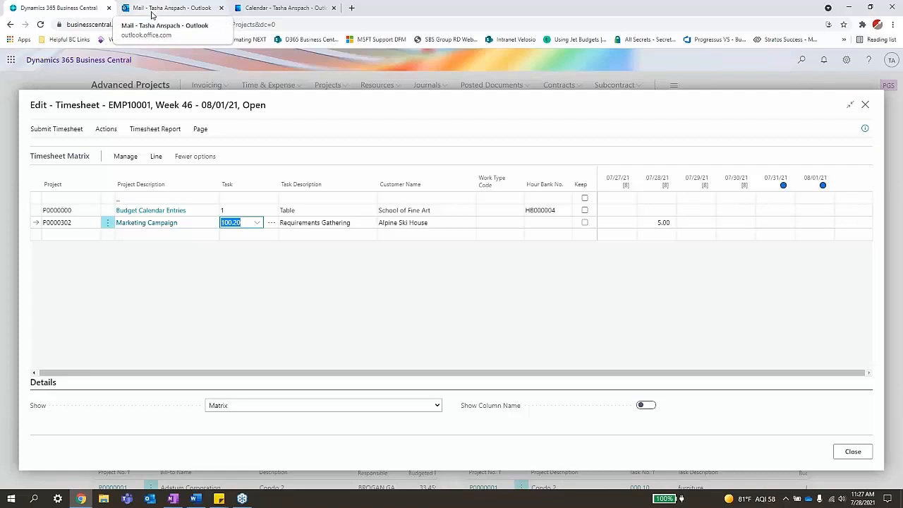
click(151, 10)
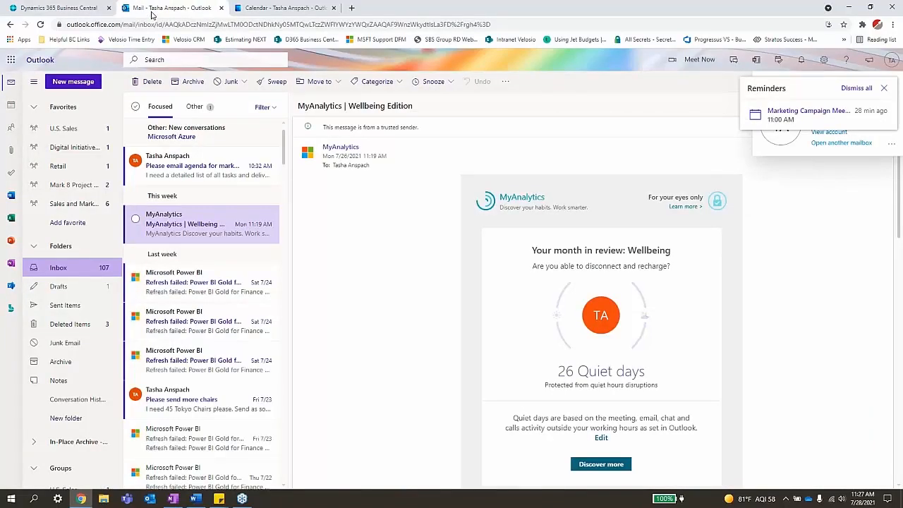
click(190, 176)
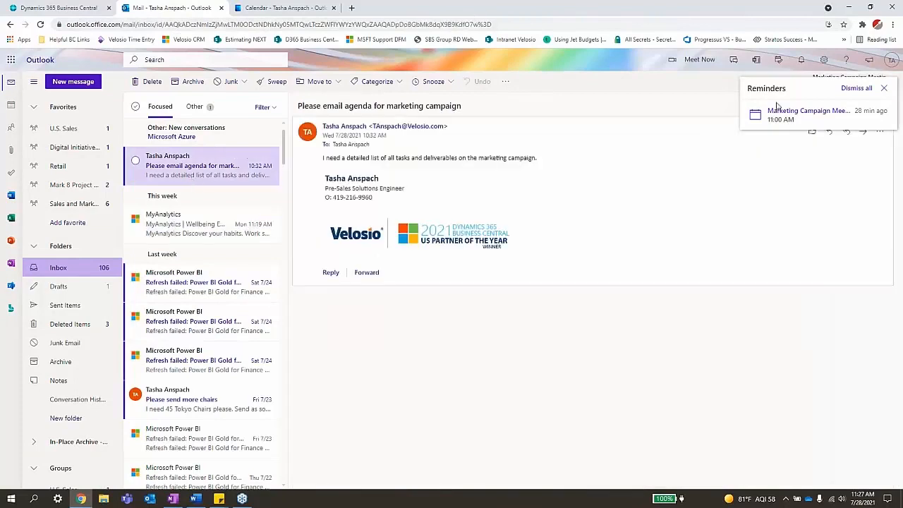
click(885, 88)
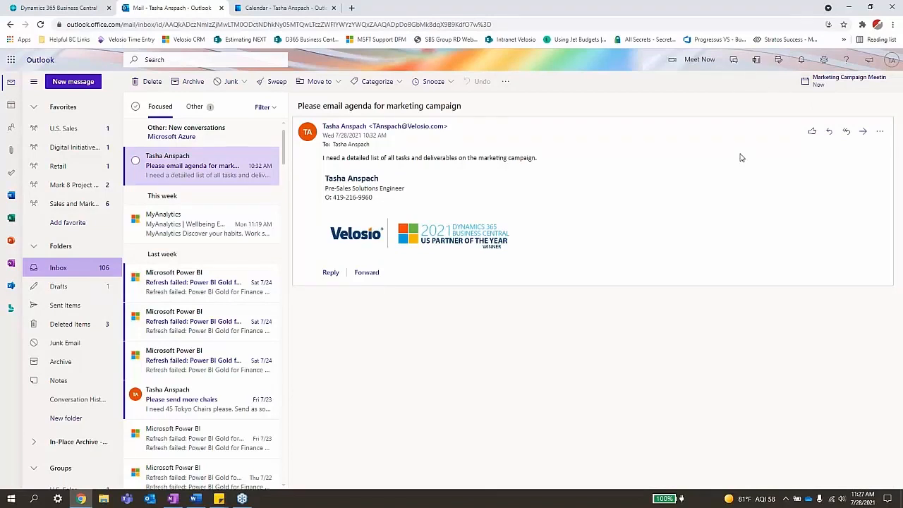
click(880, 134)
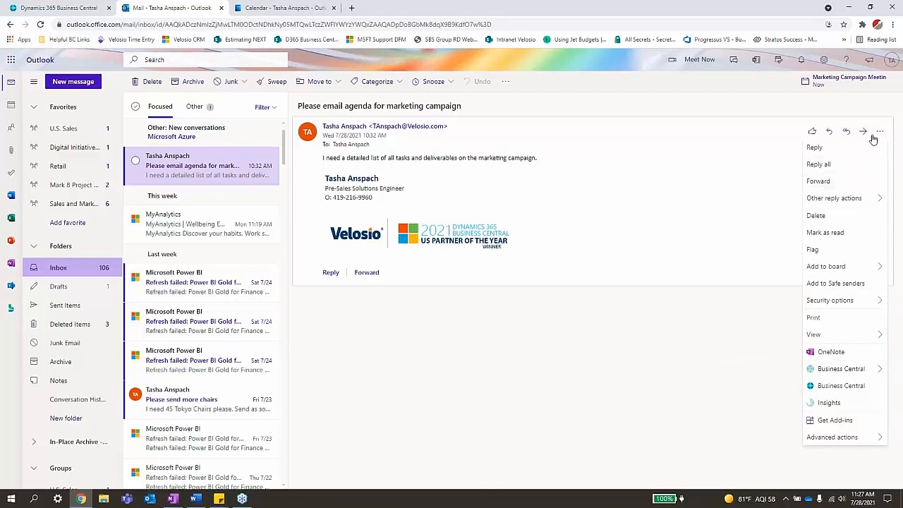
click(842, 387)
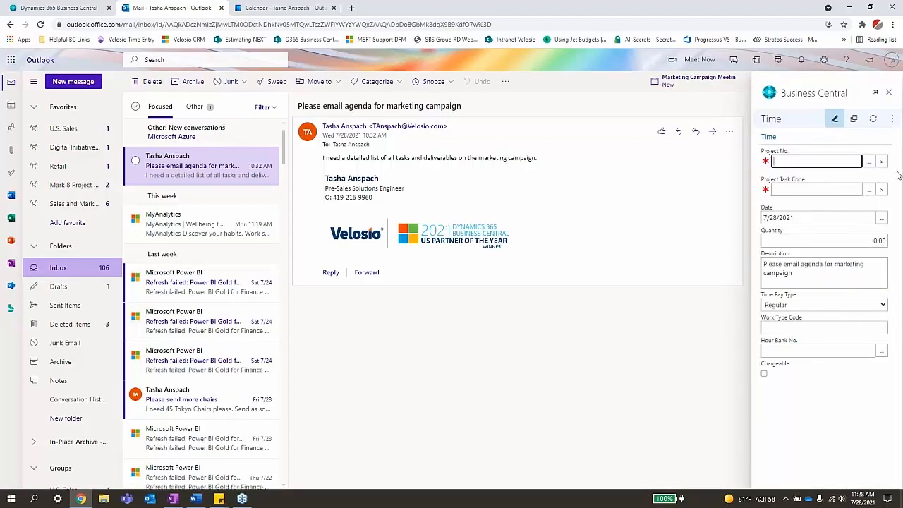
Step: Assign the email's time entry to Marketing Campaign project P0000302 and project task 100.80, Presentation
click(870, 163)
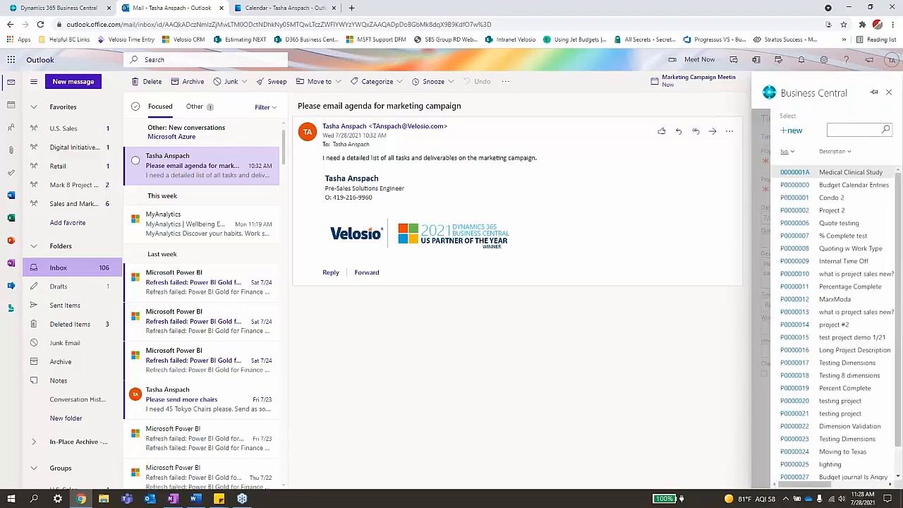
click(853, 129)
text(302)
click(806, 175)
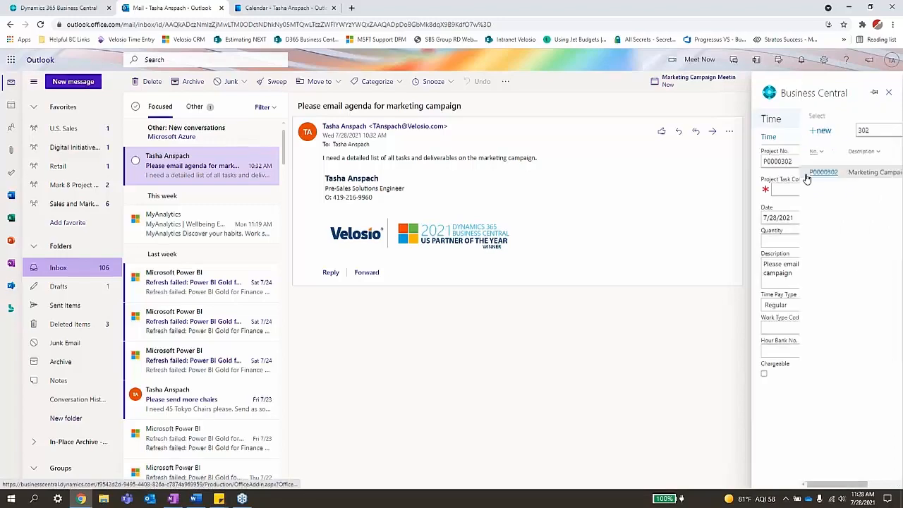
key(Tab)
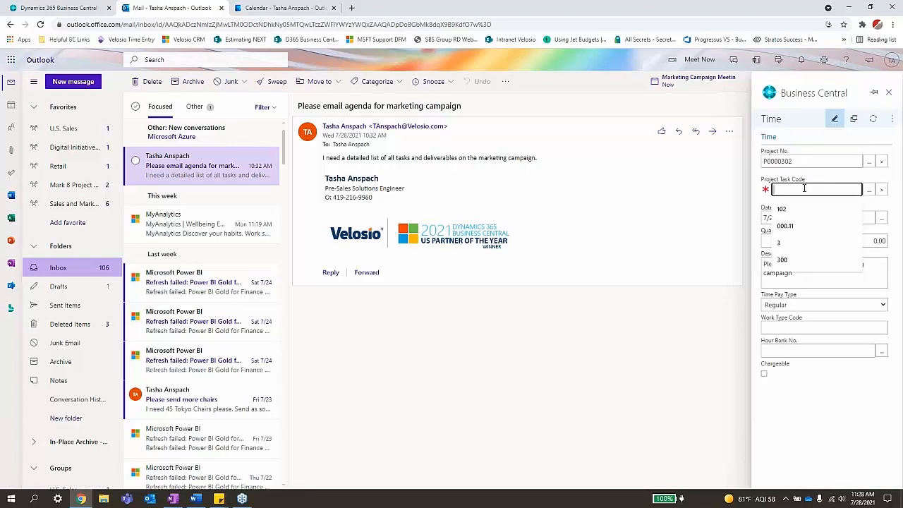
click(873, 191)
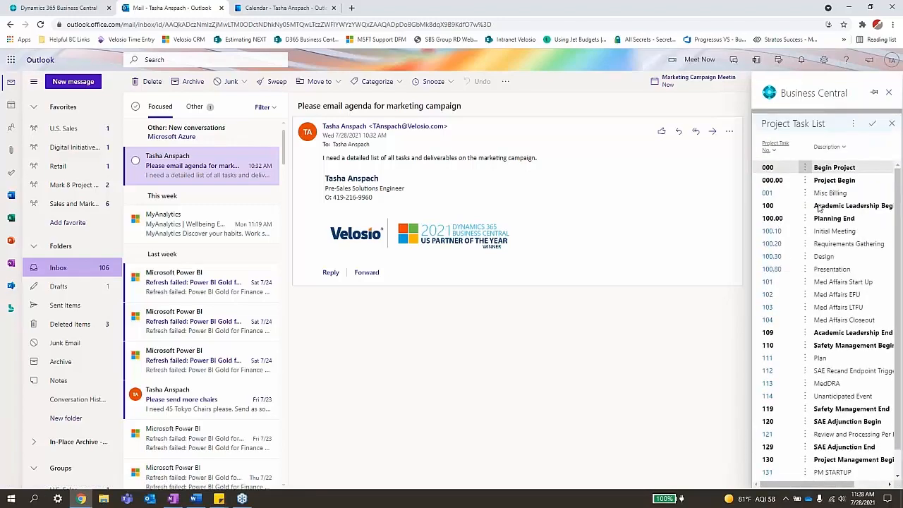
click(774, 271)
Step: Set the email time entry's quantity to 1, keep its description and other defaults, and close the form
click(793, 241)
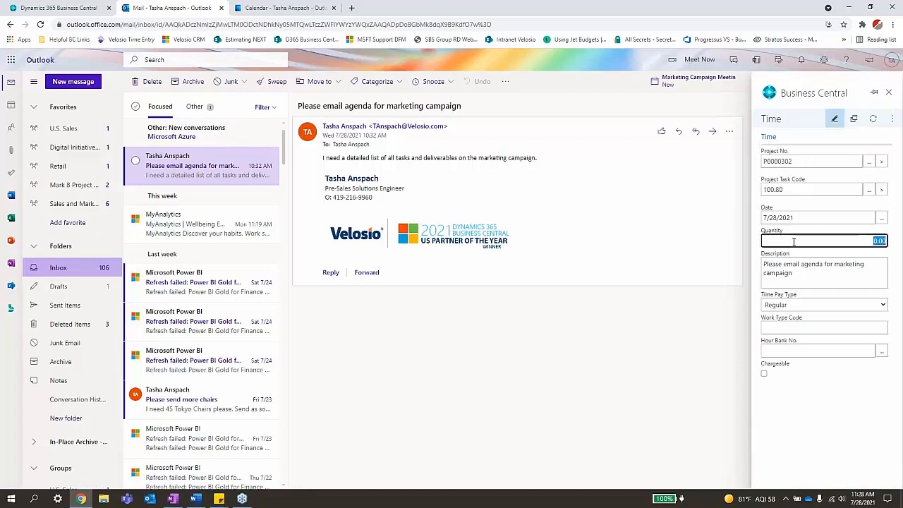
text(1)
click(800, 277)
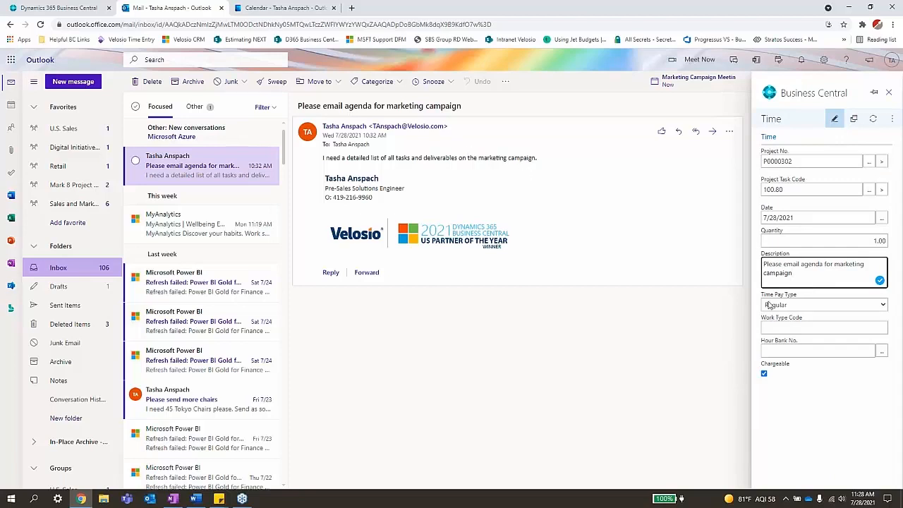
click(637, 236)
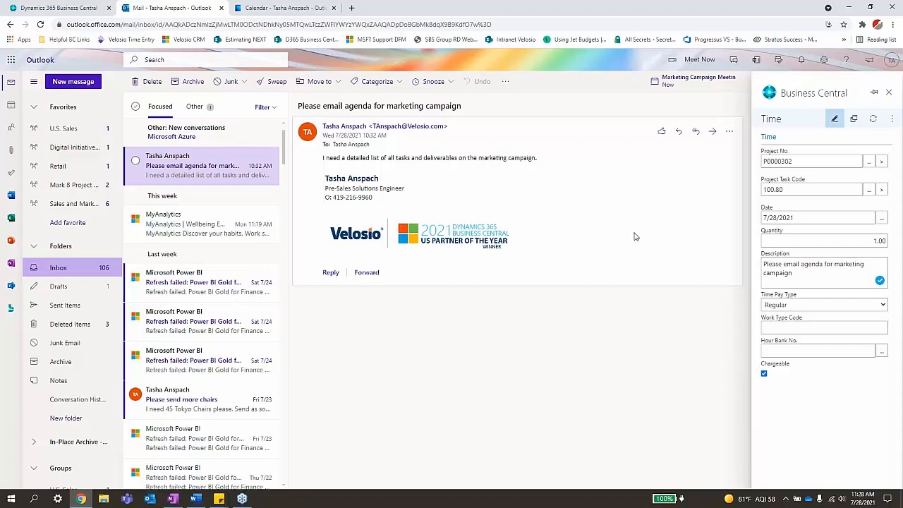
click(889, 92)
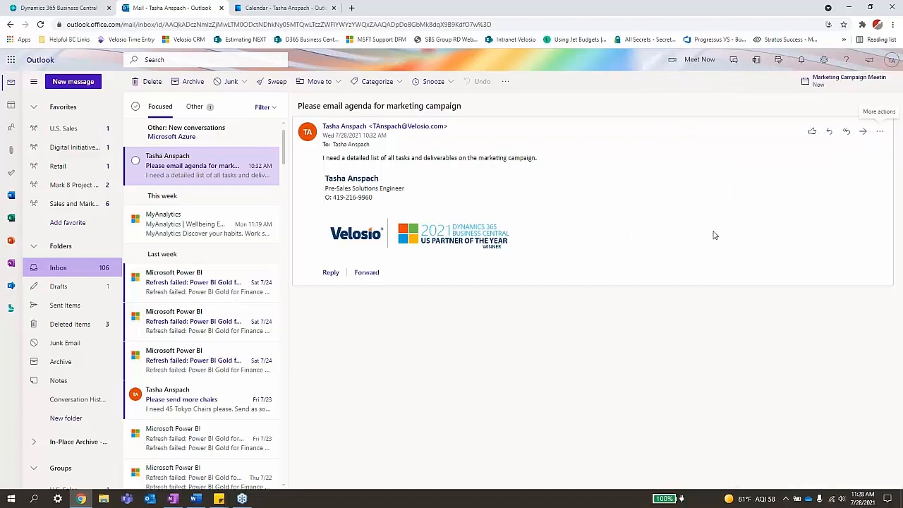
Step: Open the July 28 Marketing Campaign Meetings event in the Outlook calendar and bring up its Business Central time form
click(304, 7)
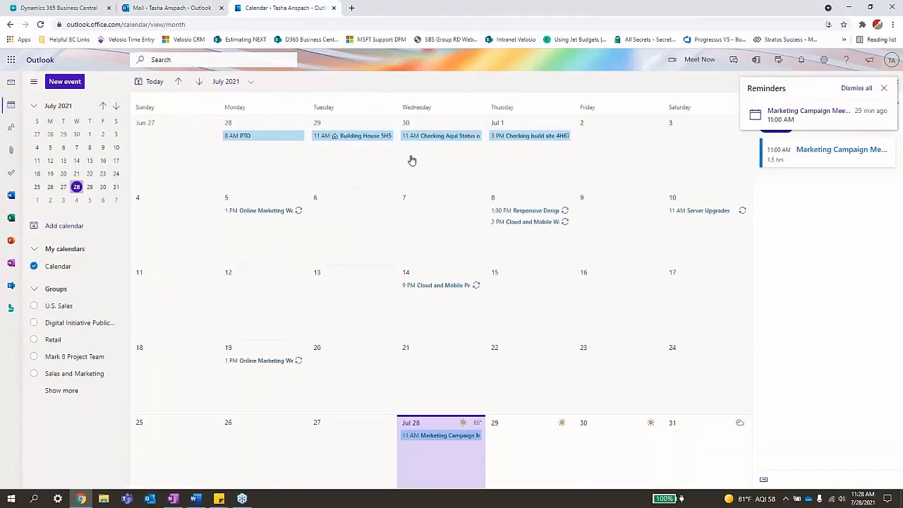
double_click(438, 438)
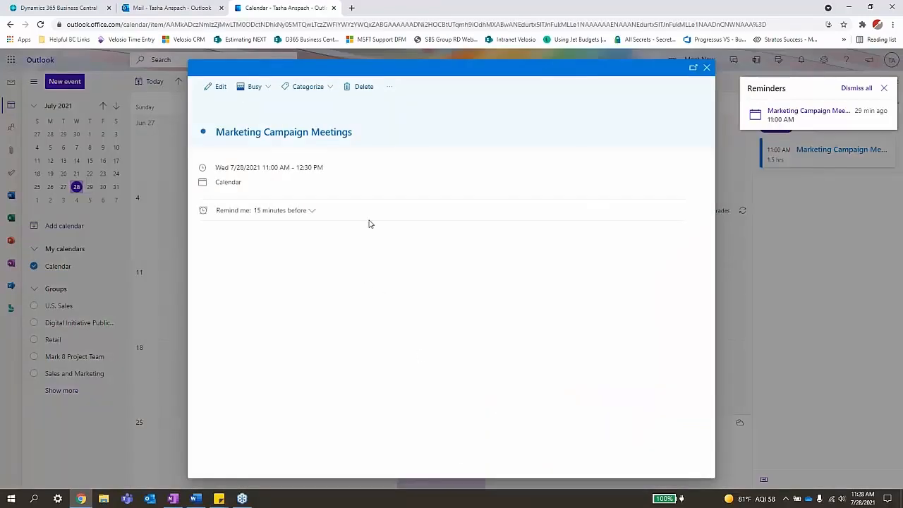
click(392, 89)
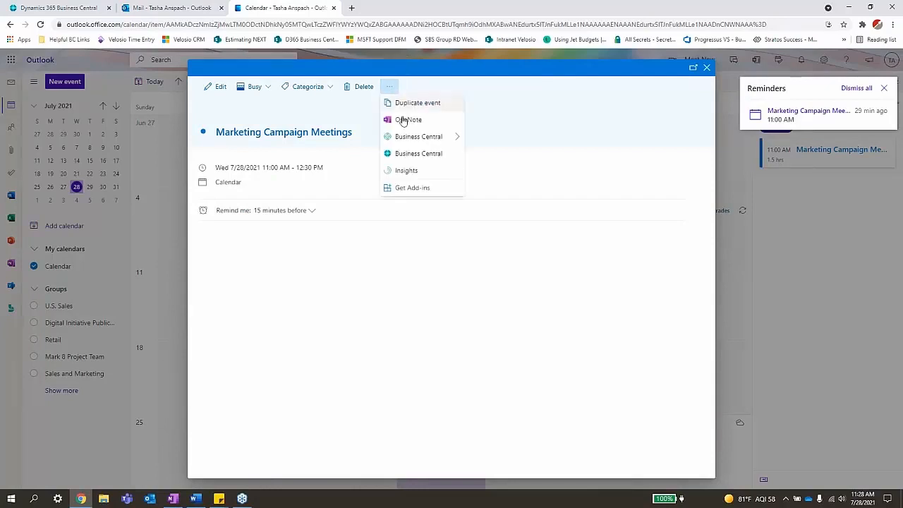
click(405, 156)
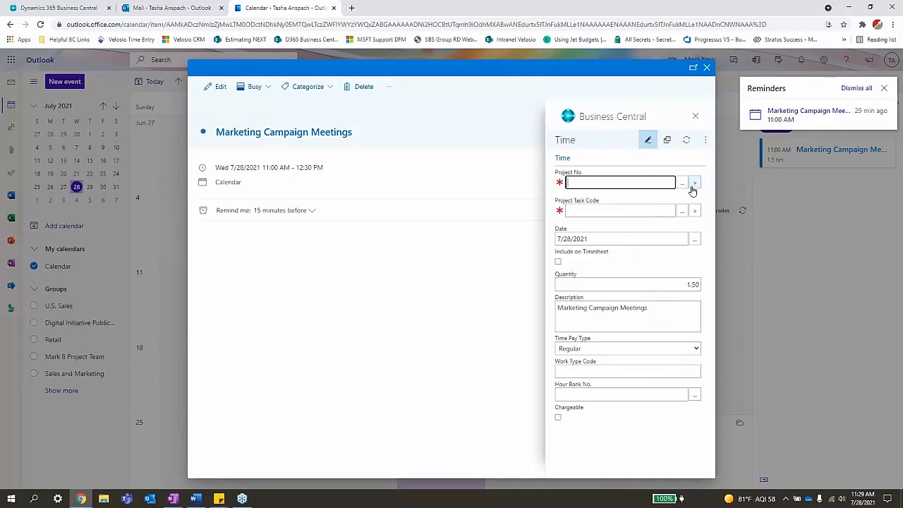
Step: Assign the meeting's time entry to project P0000301 and project task 100.30, Design
click(683, 183)
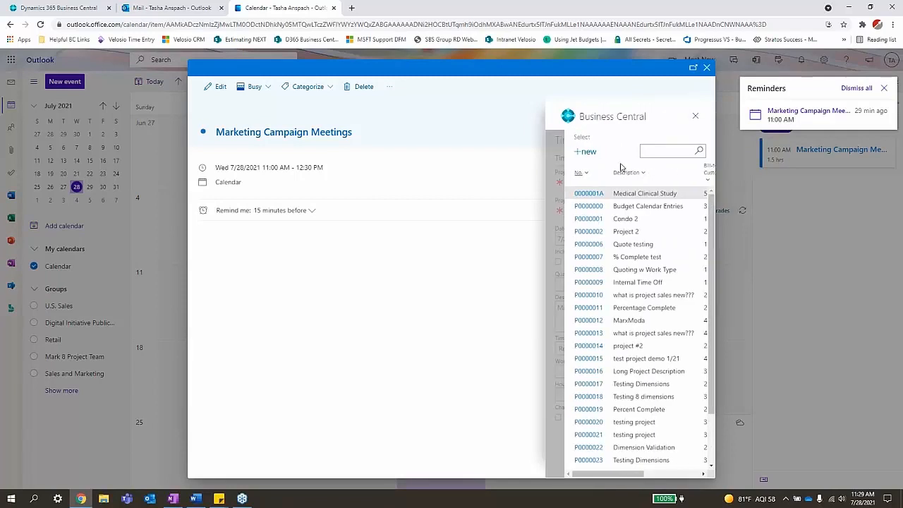
click(655, 152)
text(301)
click(588, 206)
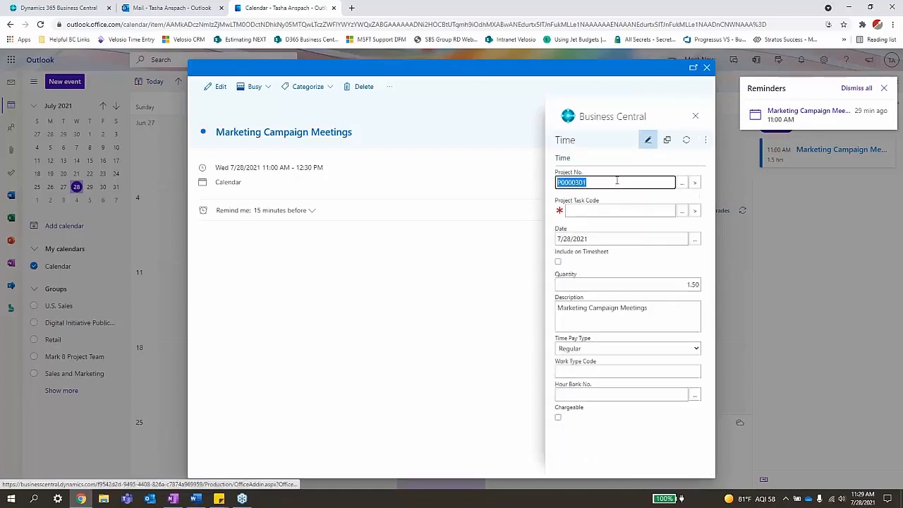
click(623, 212)
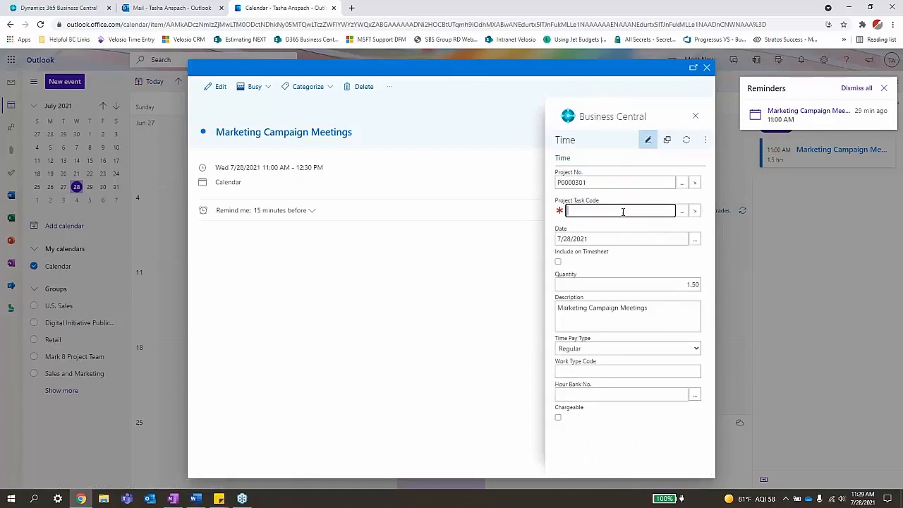
click(683, 211)
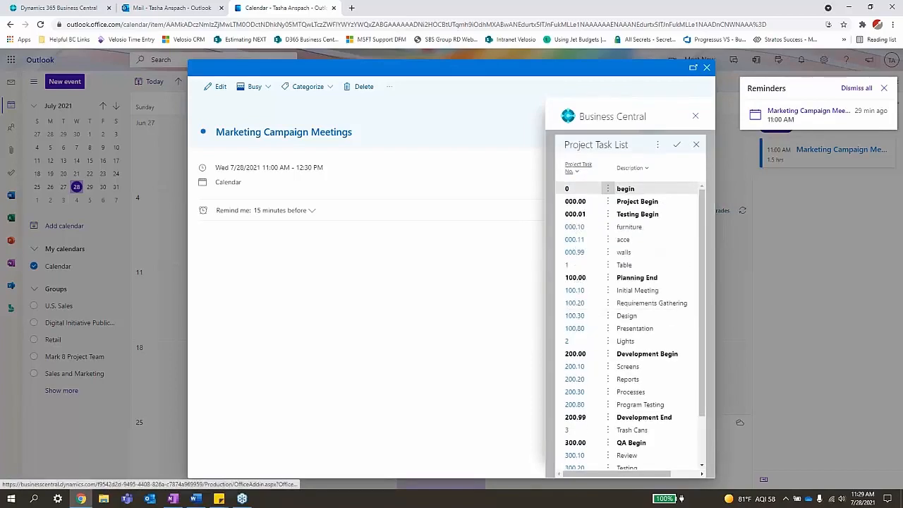
click(574, 316)
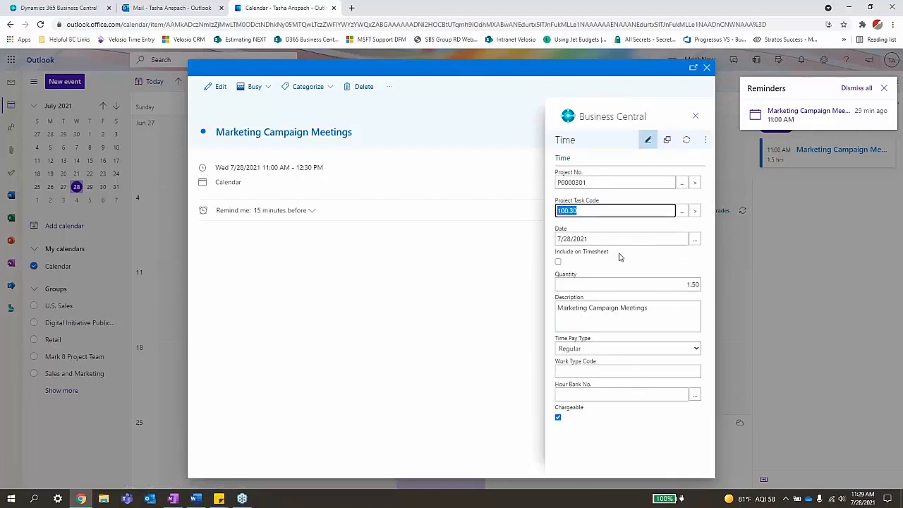
Step: Keep the meeting time entry's quantity and remaining defaults, and close the form and the calendar event
click(632, 285)
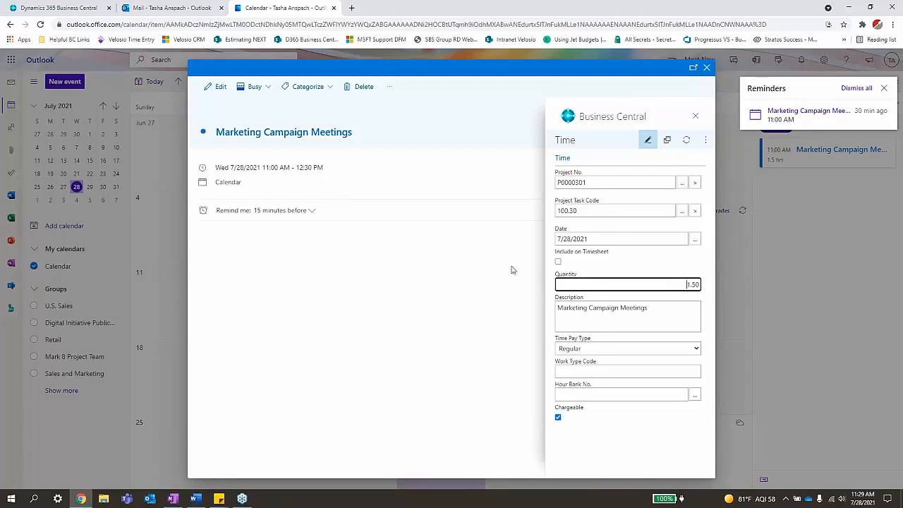
click(578, 424)
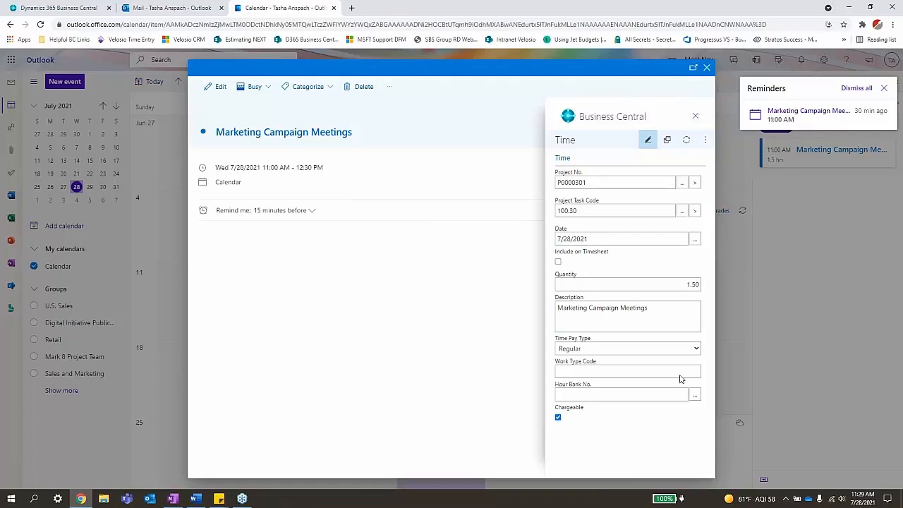
click(695, 115)
click(707, 68)
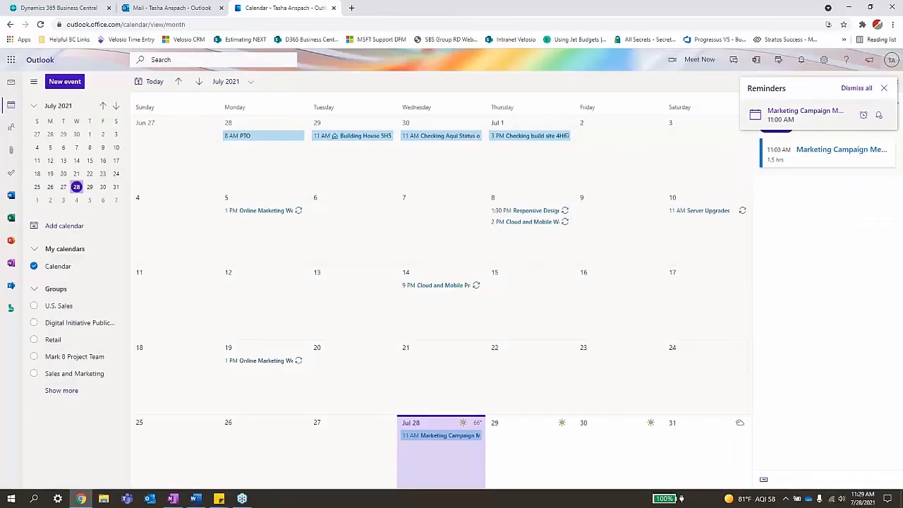
Step: Switch to Business Central, reopen the current timesheet, and check the Marketing Campaign lines for the entries made from Outlook
click(23, 6)
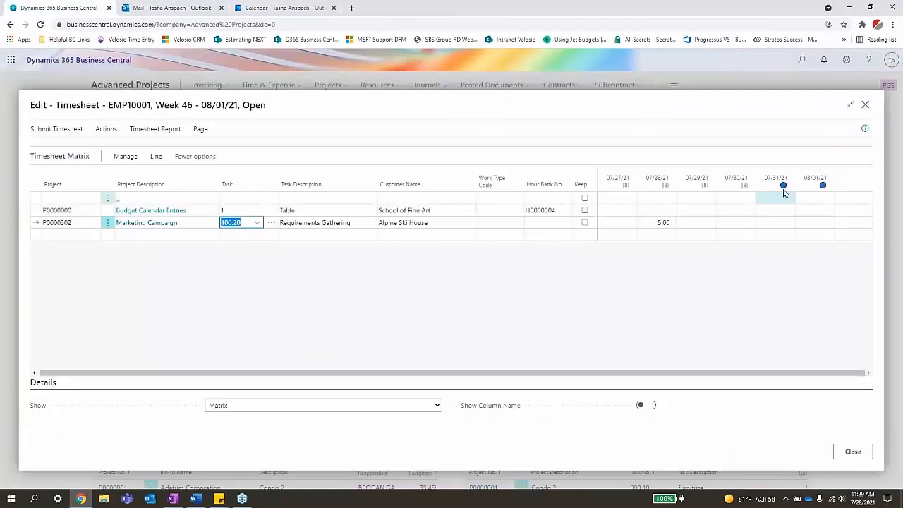
click(867, 104)
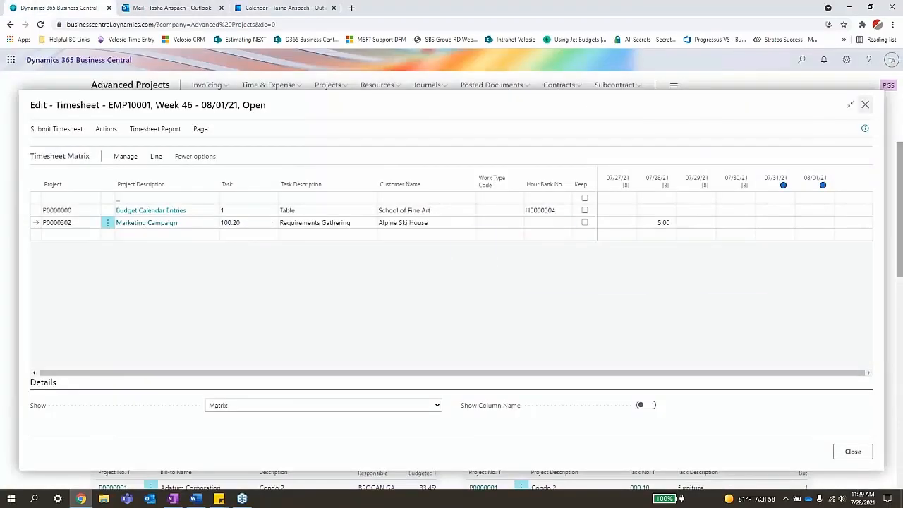
click(560, 299)
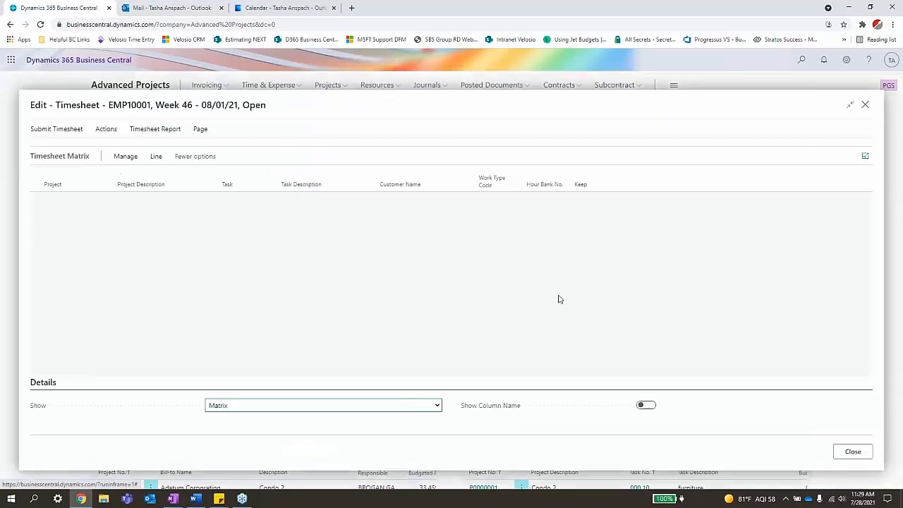
click(63, 247)
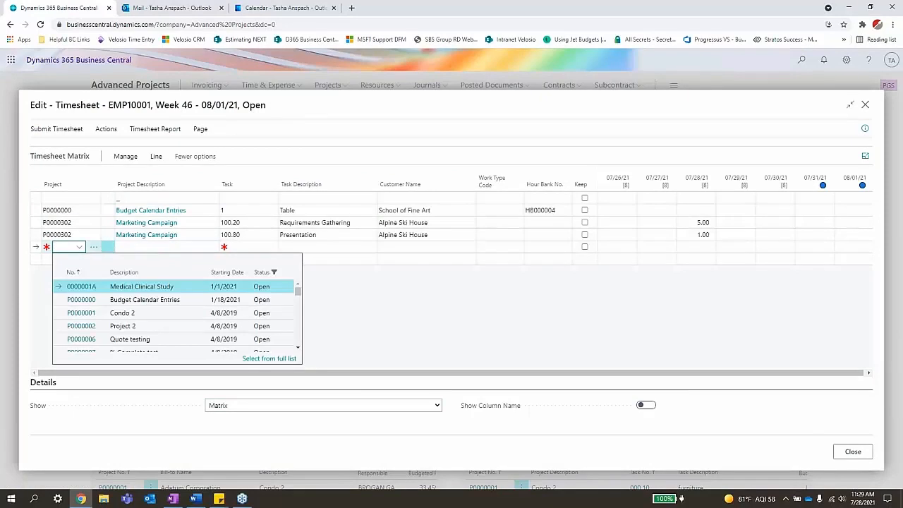
click(319, 237)
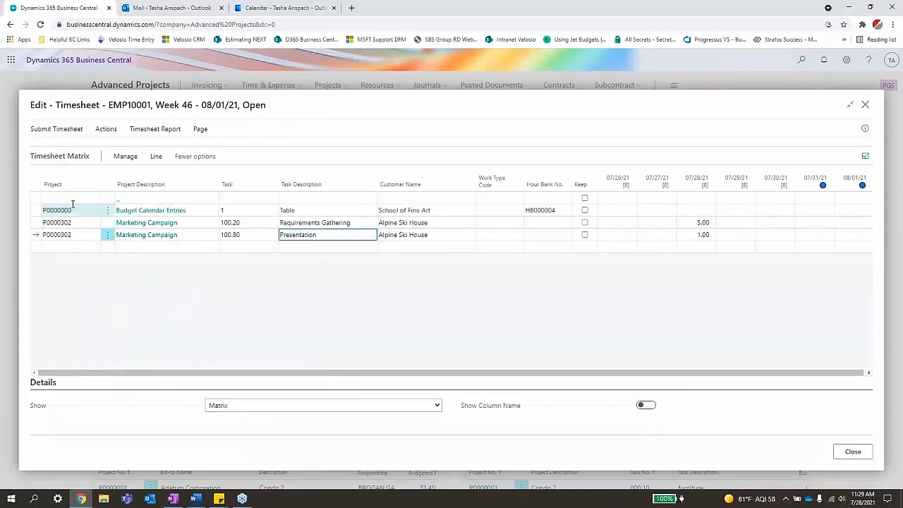
Step: Look up the open Marketing Campaign projects from the Requirements Gathering line's project number
click(69, 234)
click(67, 223)
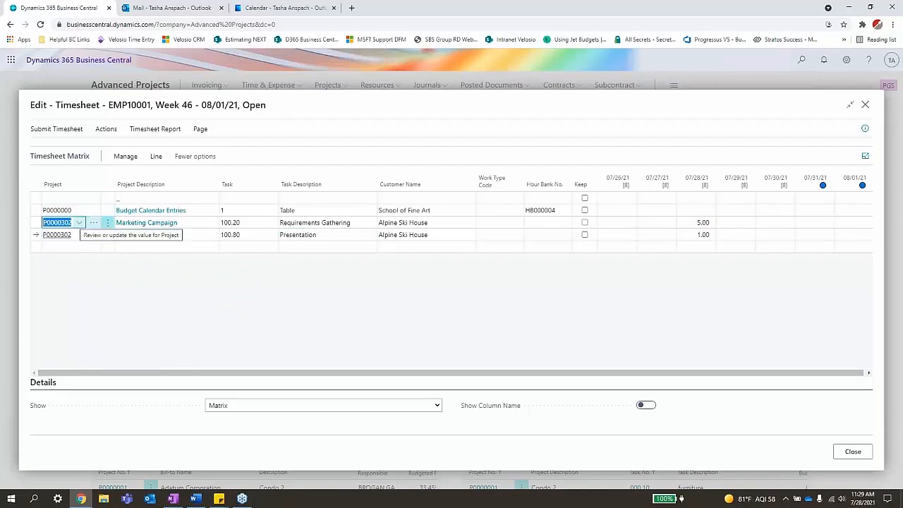
click(79, 223)
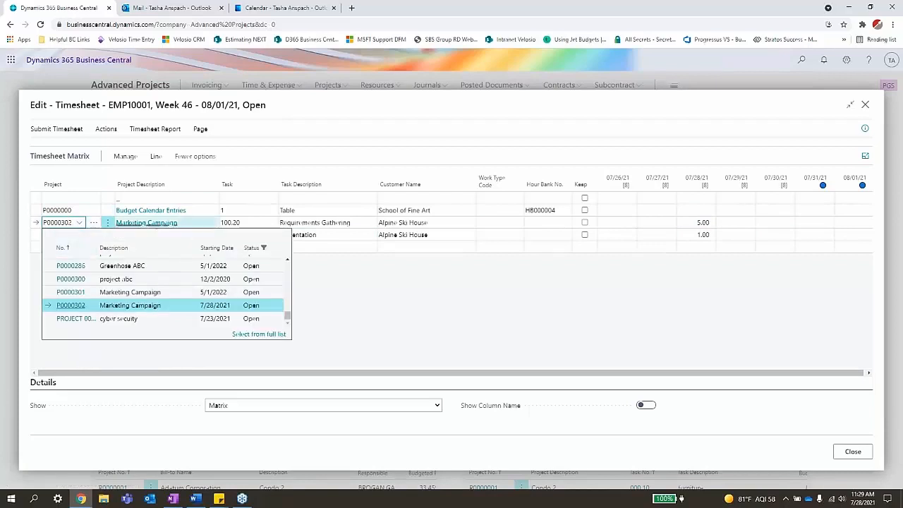
Step: Close the timesheet and open the Invoice Suggestions list from the invoicing activities
click(851, 455)
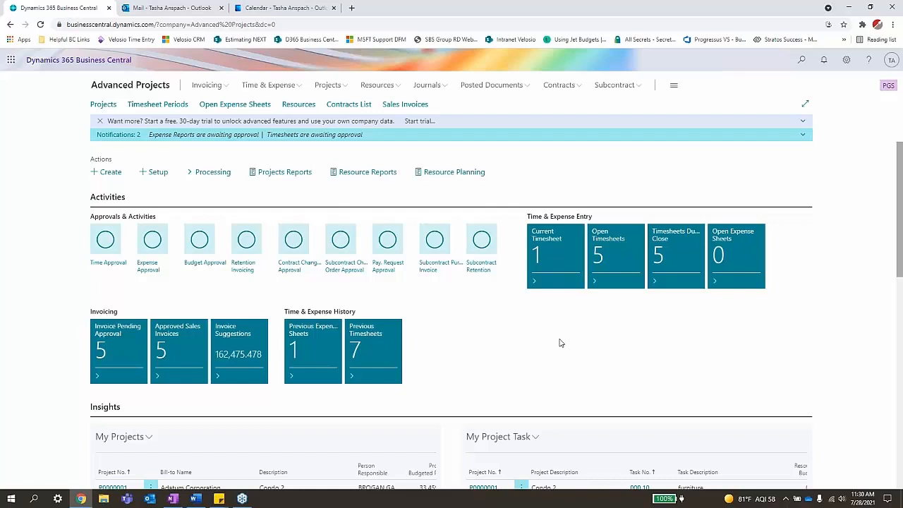
click(238, 374)
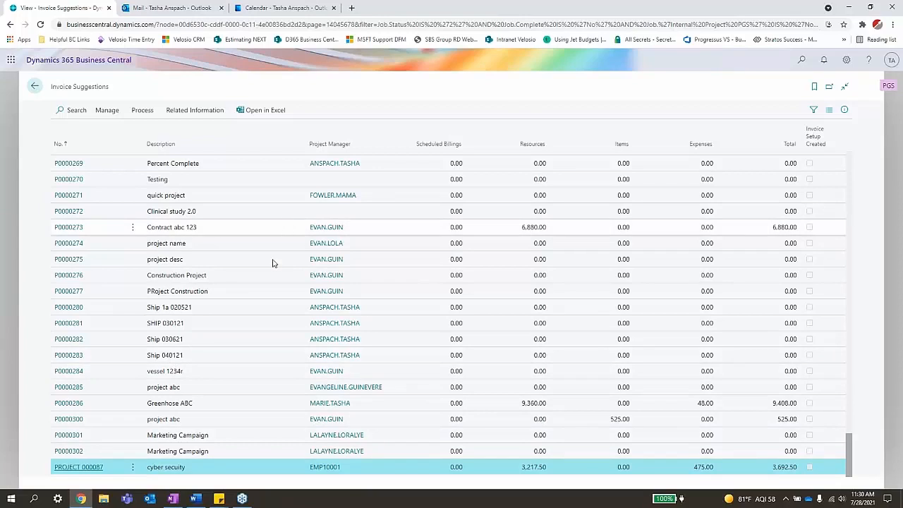
Step: Browse the invoice suggestions, open the one for the cyber secuity project, and review its suggestion lines and created document number
scroll(242, 368, up, 5)
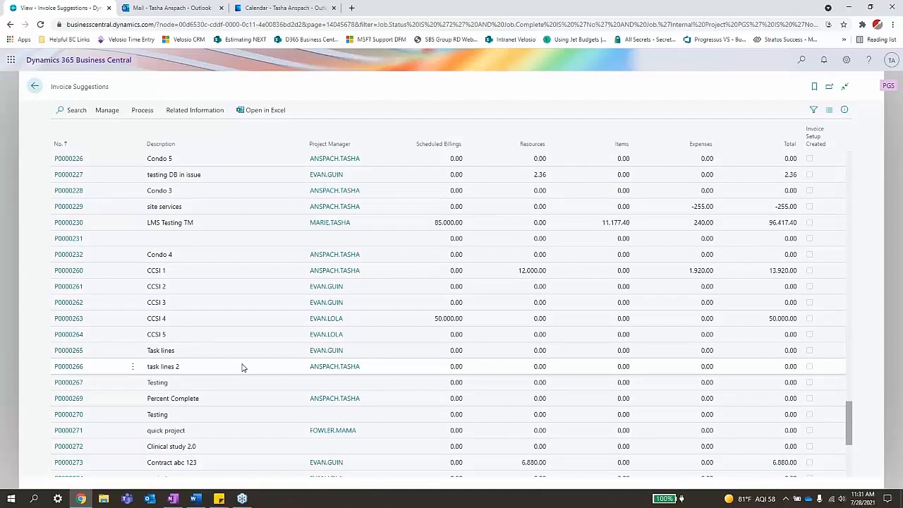
scroll(242, 368, up, 3)
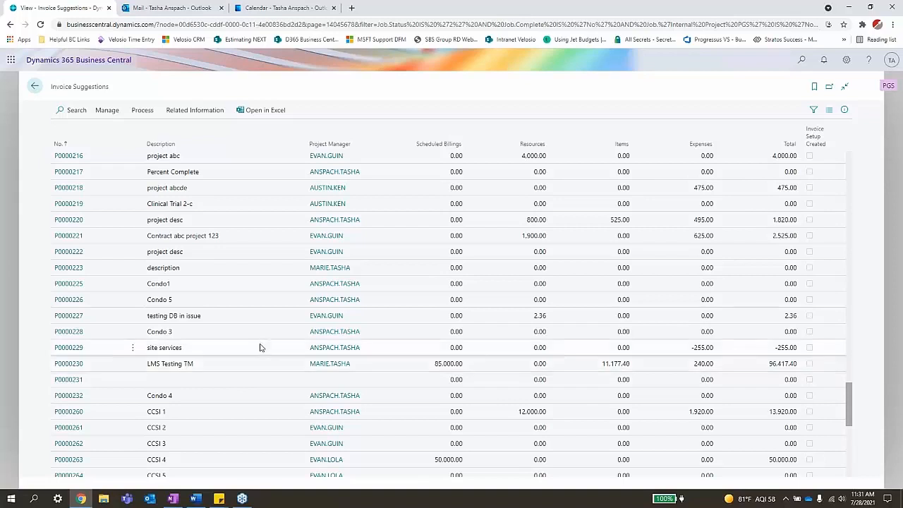
drag(849, 416, 849, 481)
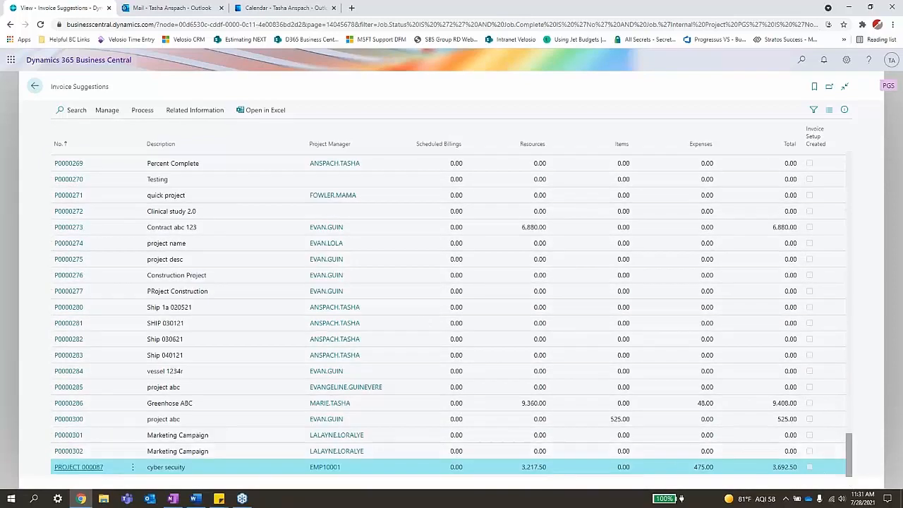
click(81, 468)
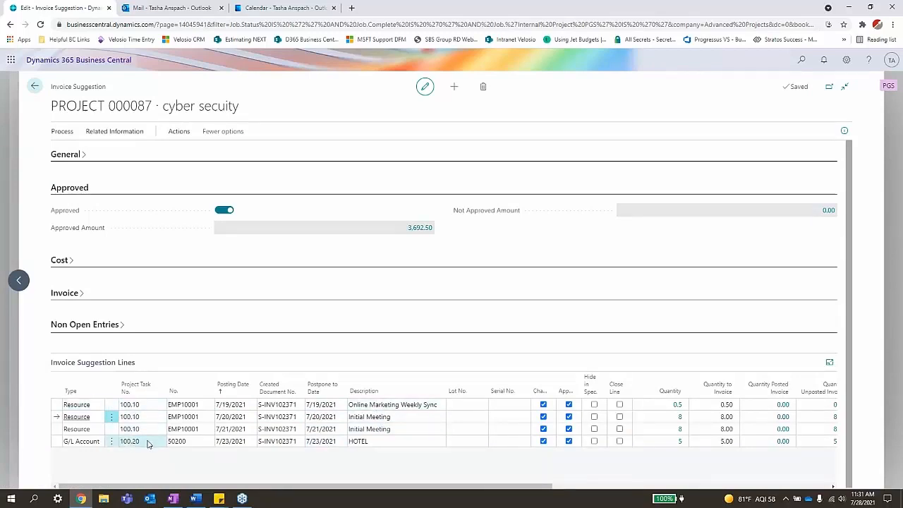
click(295, 430)
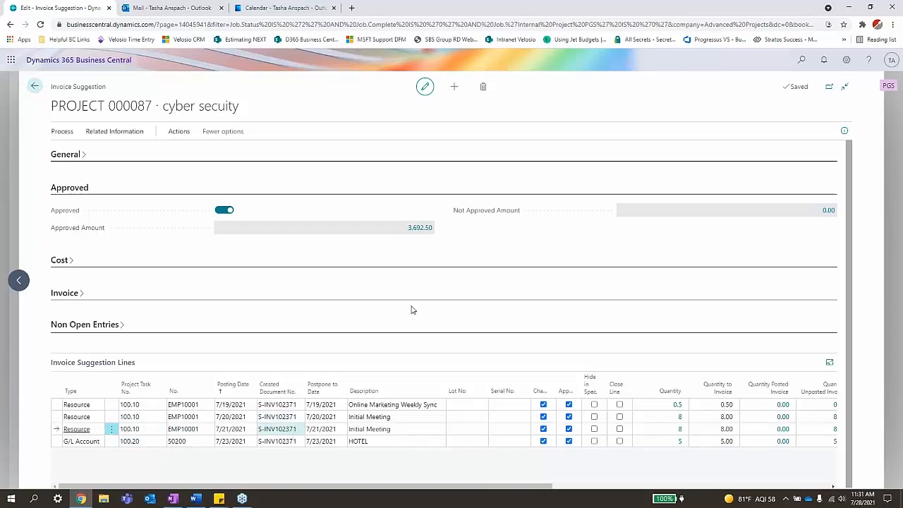
Step: Find the Sales Invoices list, search it for 371, and open the matching Alpine Ski House invoice
click(799, 68)
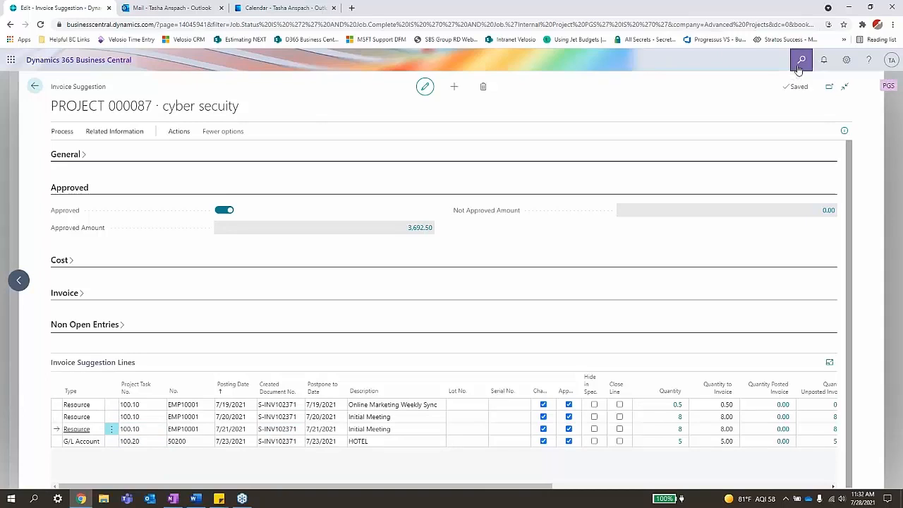
text(sales invoice)
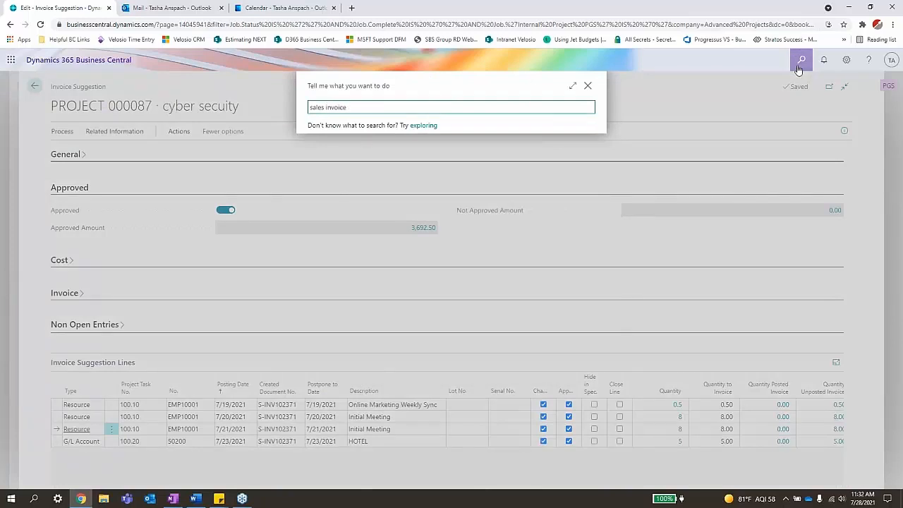
click(339, 148)
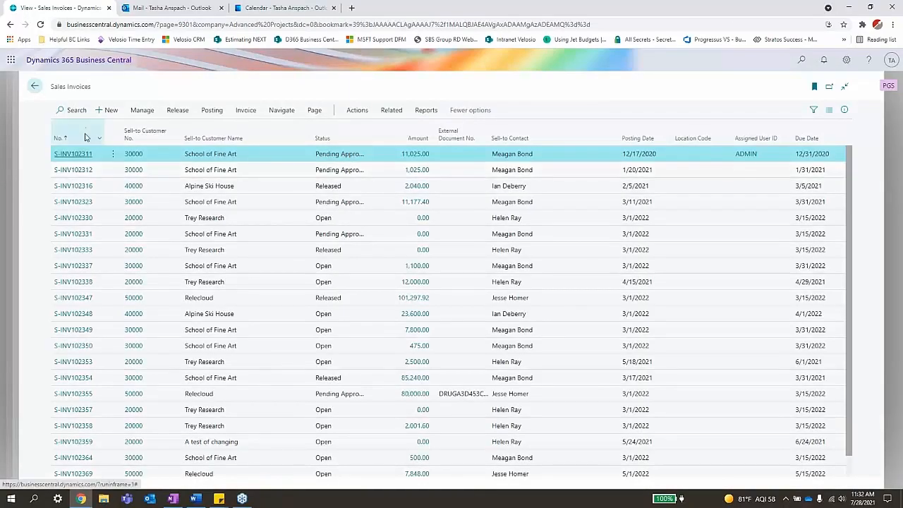
click(74, 111)
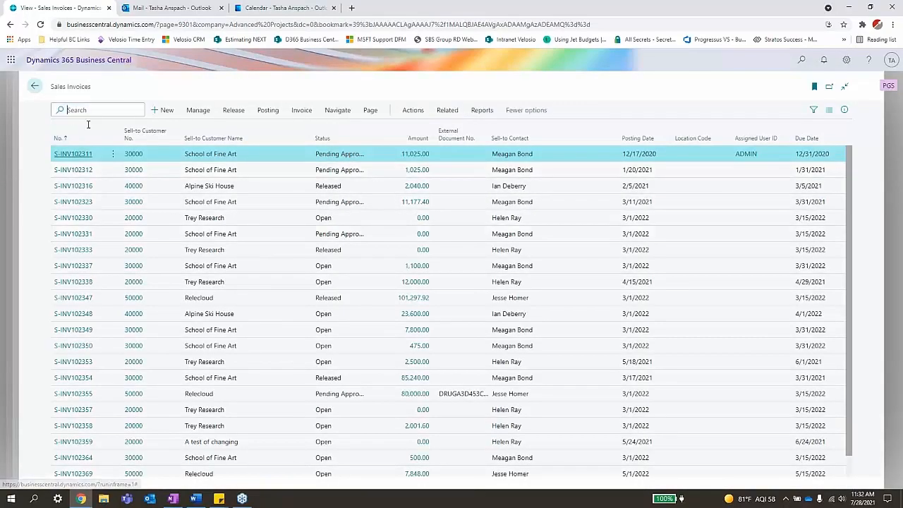
text(371)
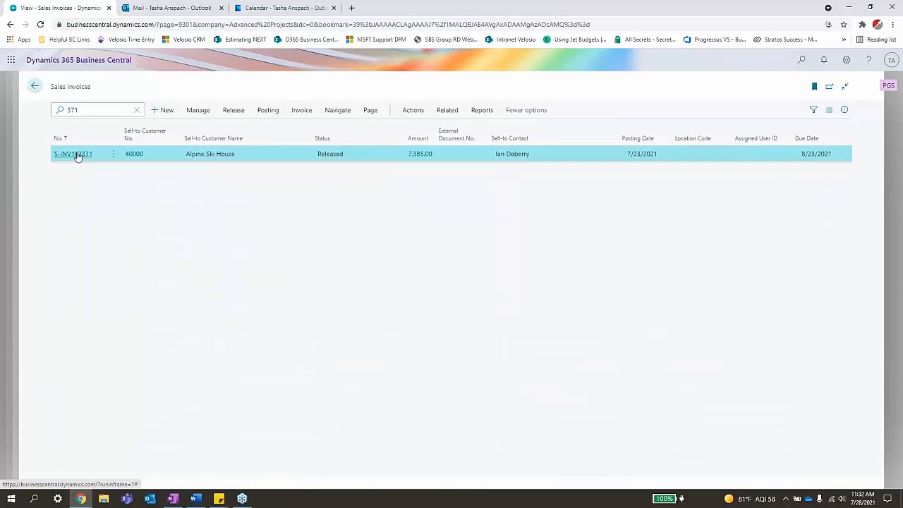
click(77, 154)
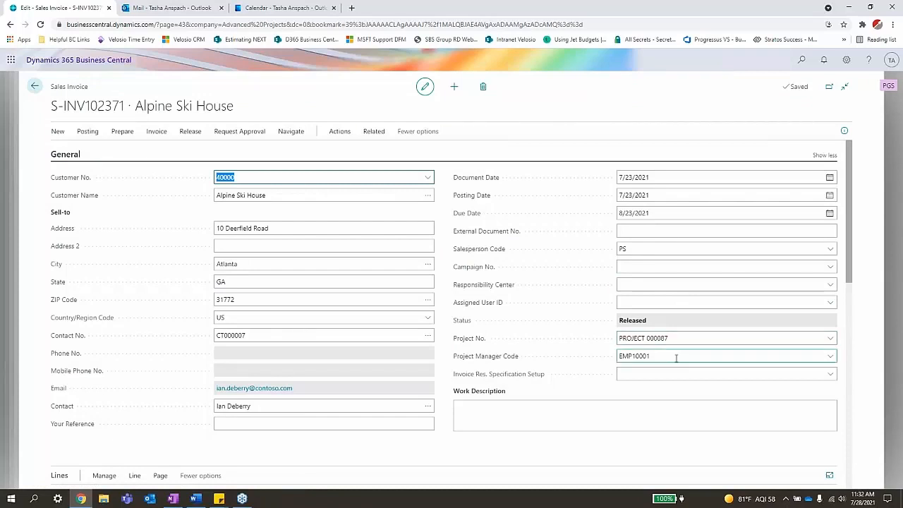
Step: Review the lines of the Alpine Ski House sales invoice, post the invoice, and open the posted document
scroll(676, 358, down, 3)
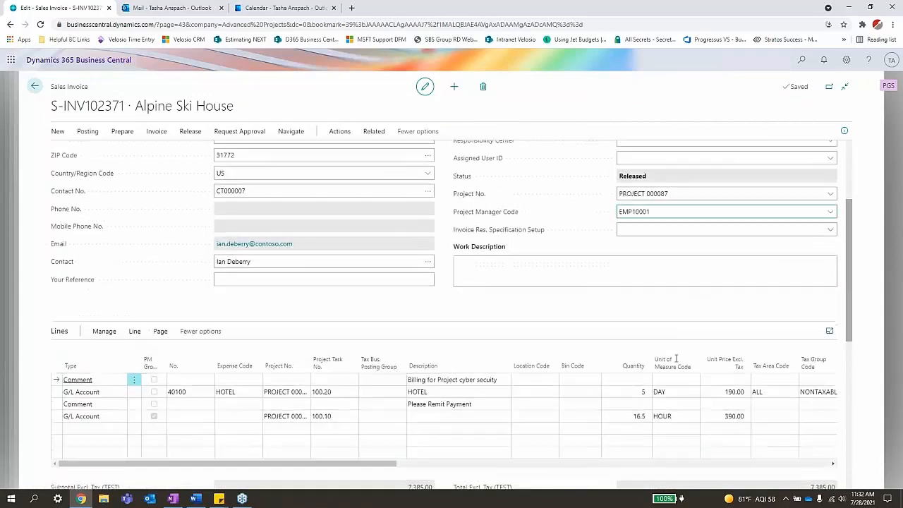
click(275, 341)
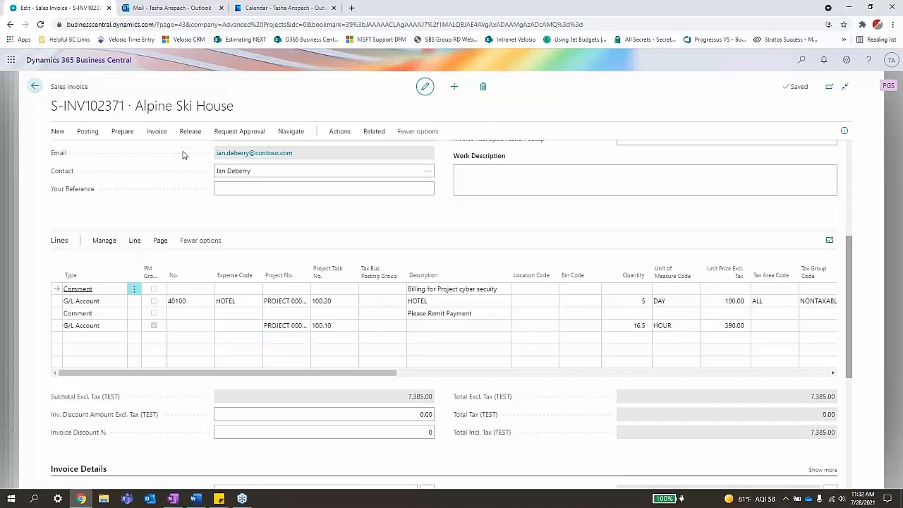
click(83, 133)
click(71, 152)
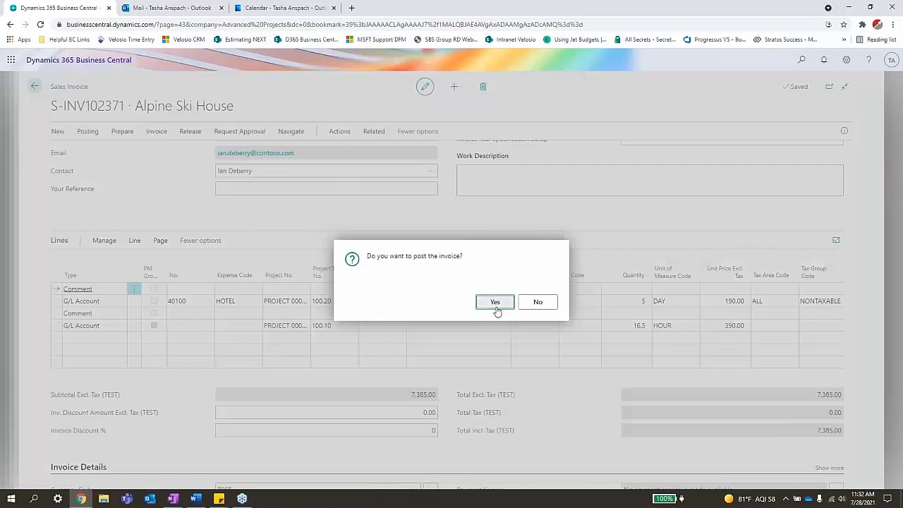
click(496, 303)
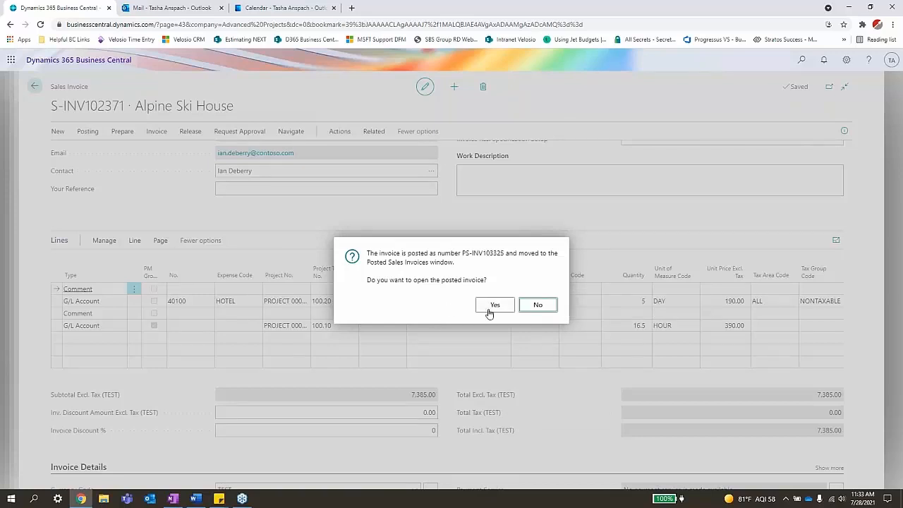
click(489, 313)
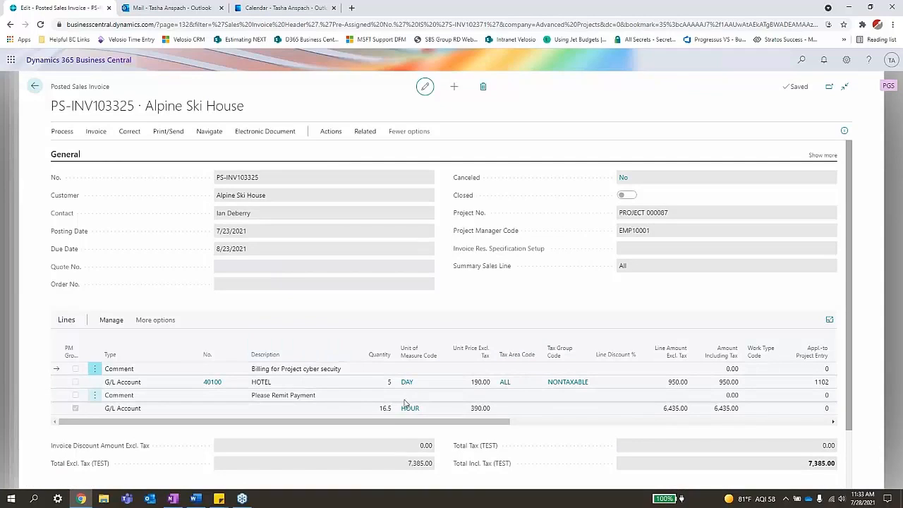
Step: Return to the role center, check Budget Vs Usage in the Projects list, and open the Medical Clinical Study project plan
click(33, 87)
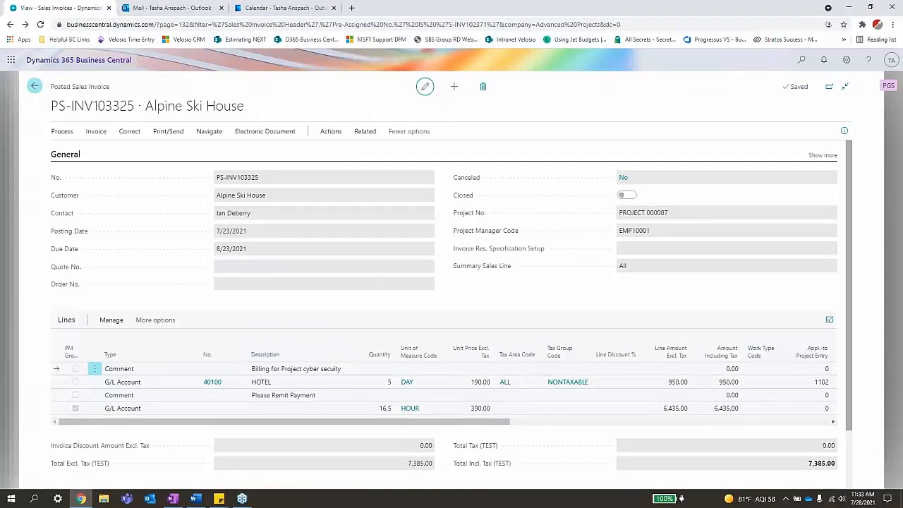
click(34, 86)
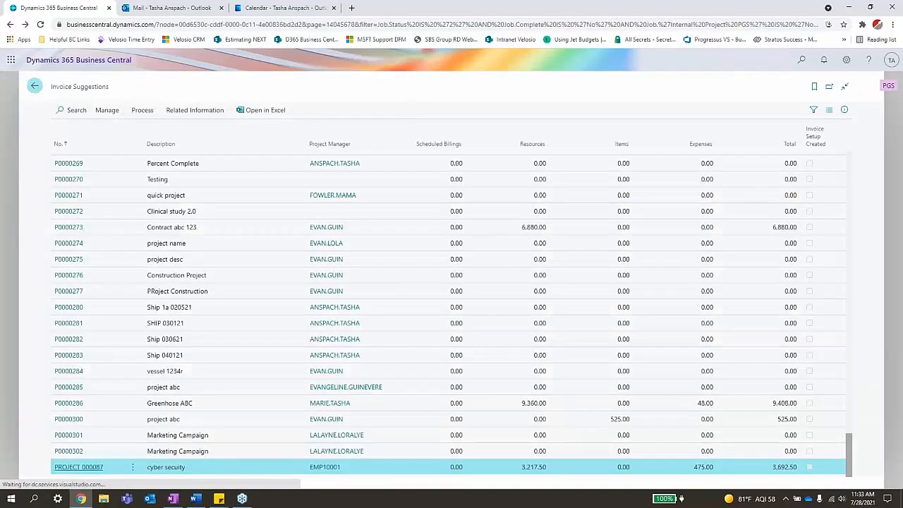
click(34, 87)
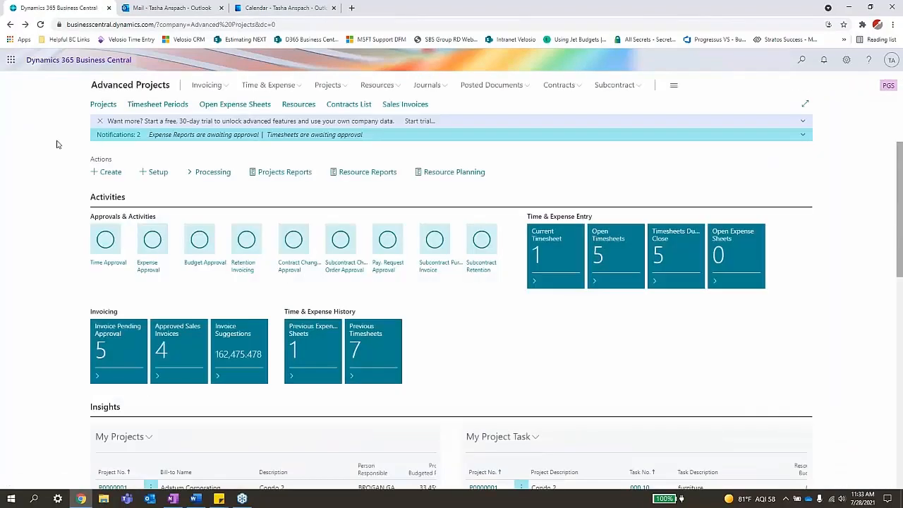
click(104, 104)
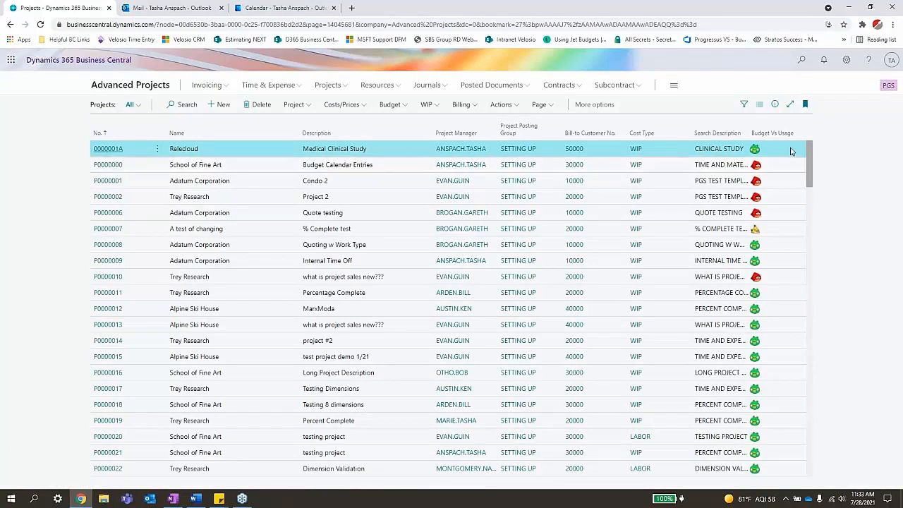
mouse_move(787, 134)
click(121, 163)
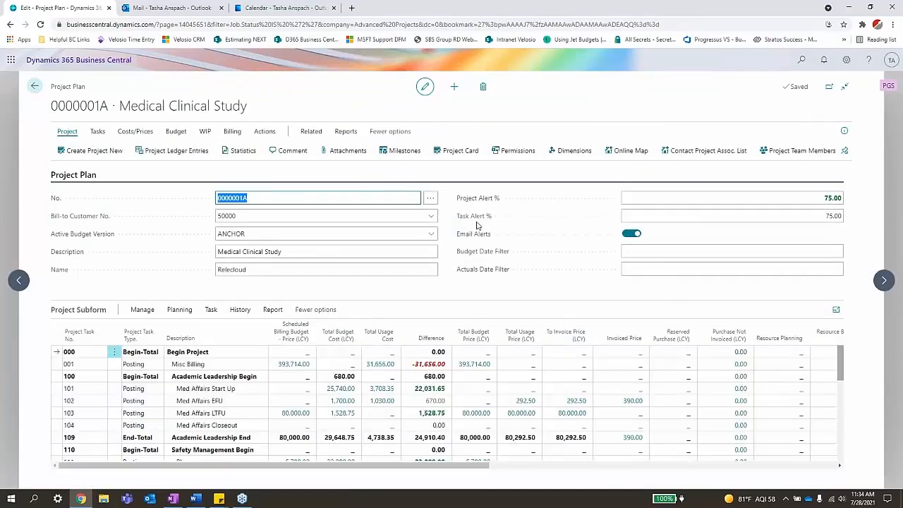
Step: Examine the Medical Clinical Study plan's Project Alert % and its task lines' budget, usage and difference amounts
click(704, 199)
click(704, 199)
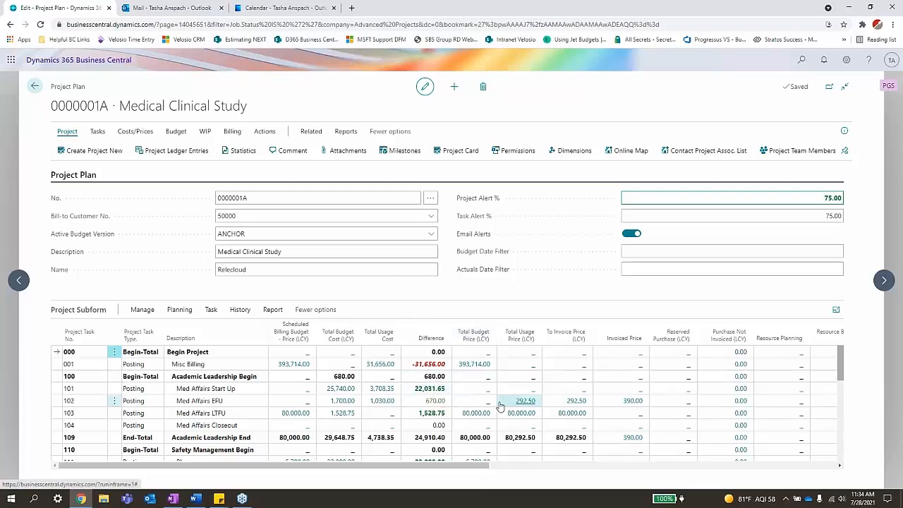
scroll(487, 381, down, 1)
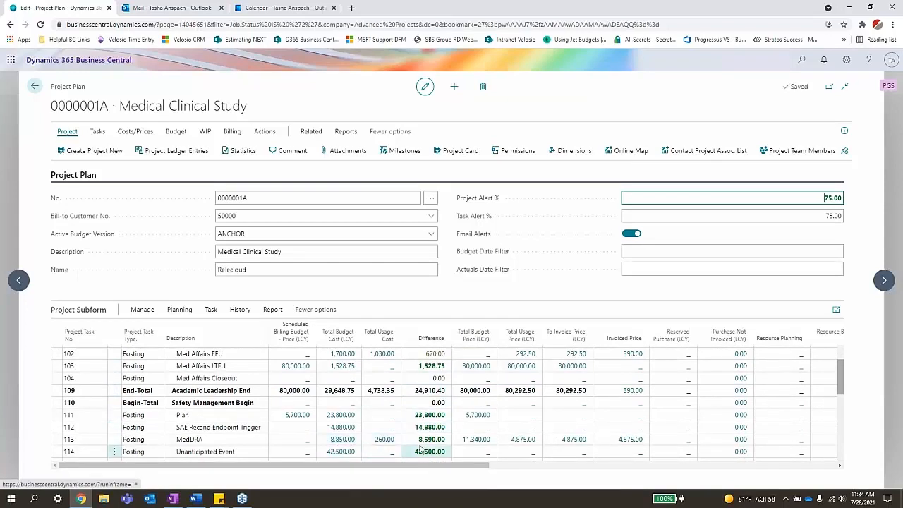
scroll(421, 443, up, 1)
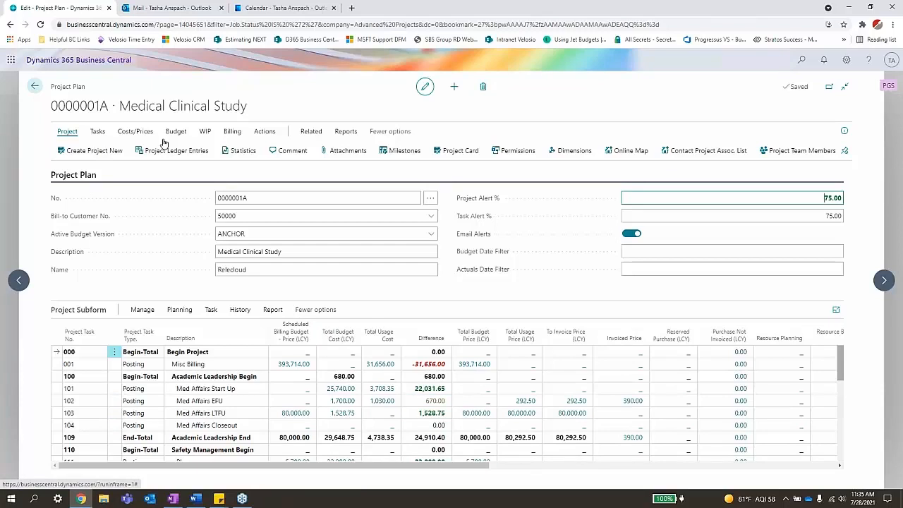
click(68, 139)
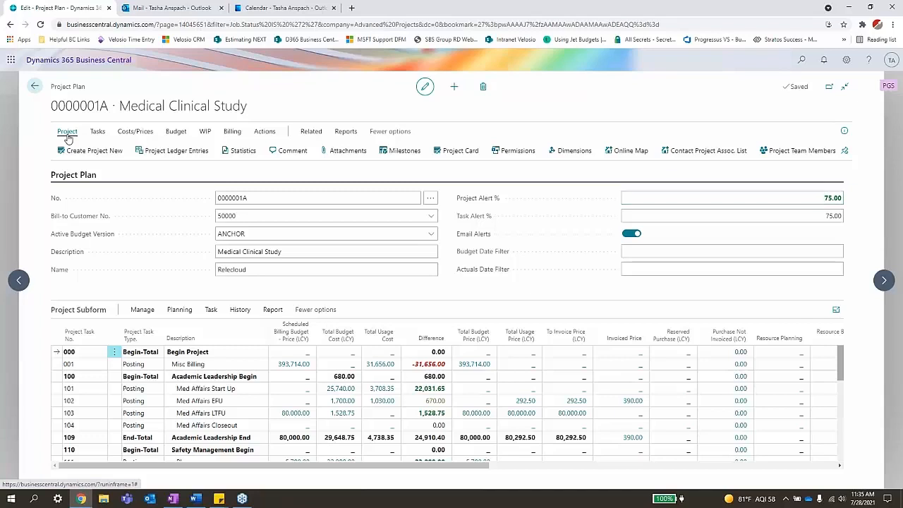
click(68, 138)
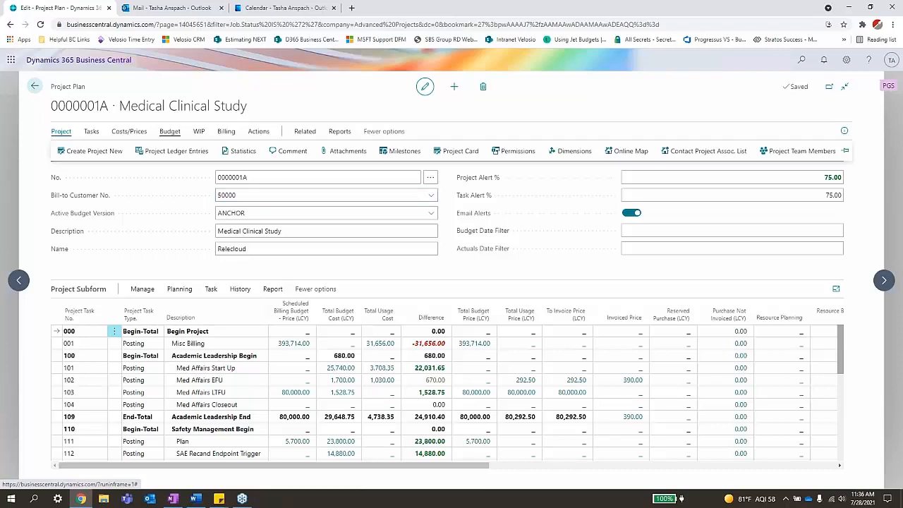
Step: Close the project plan, go back to the role center, and open the Resource Board from resource planning
click(34, 87)
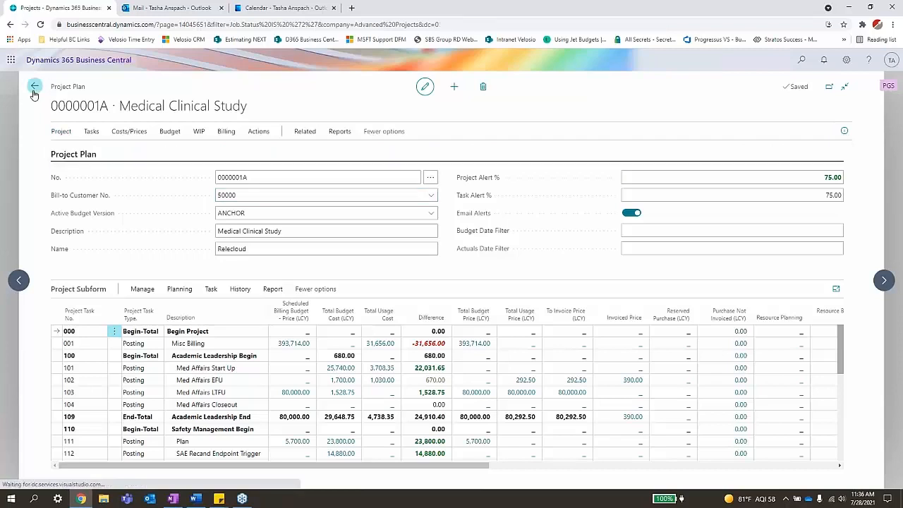
click(34, 88)
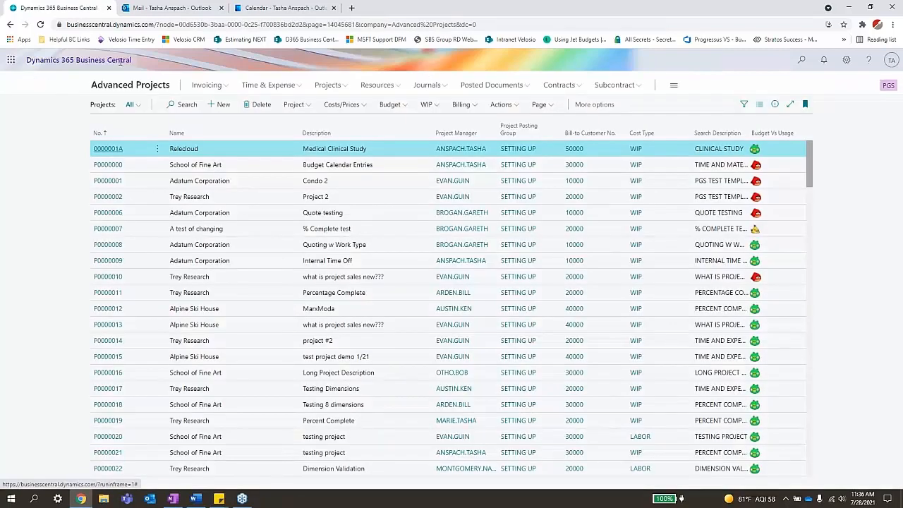
click(124, 88)
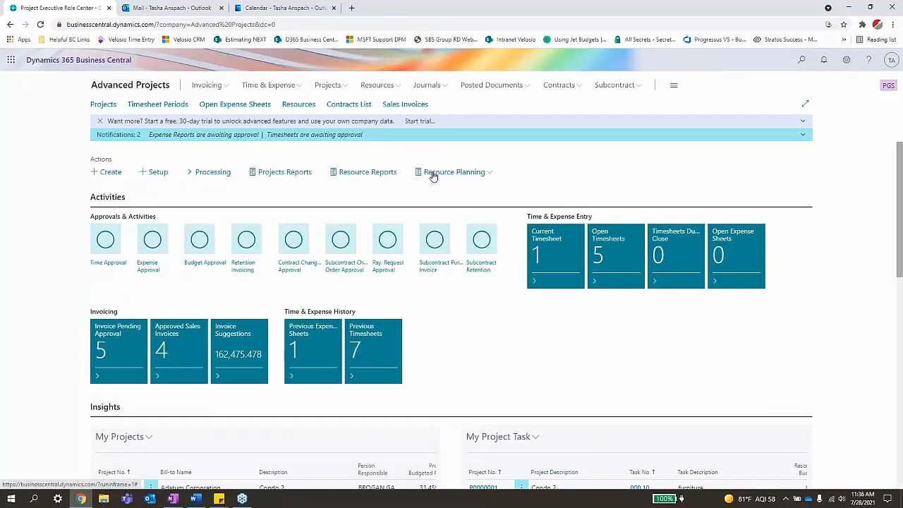
click(433, 175)
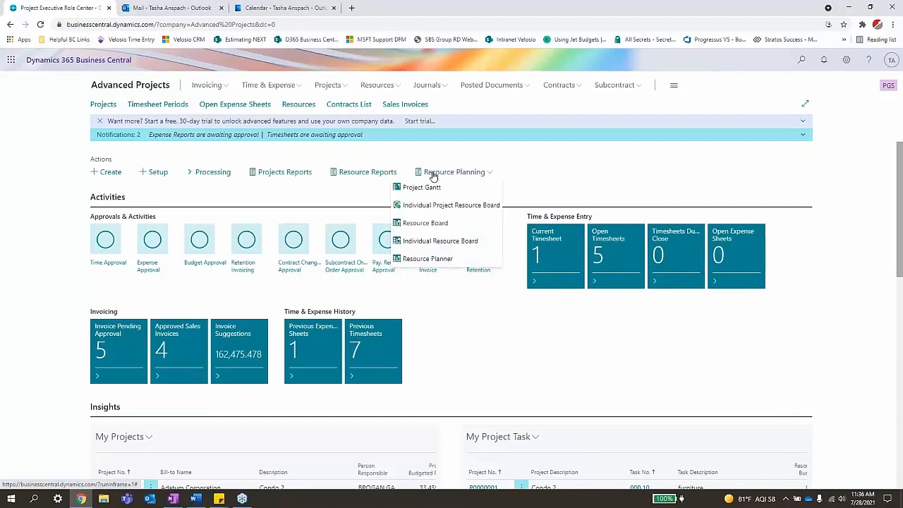
click(434, 227)
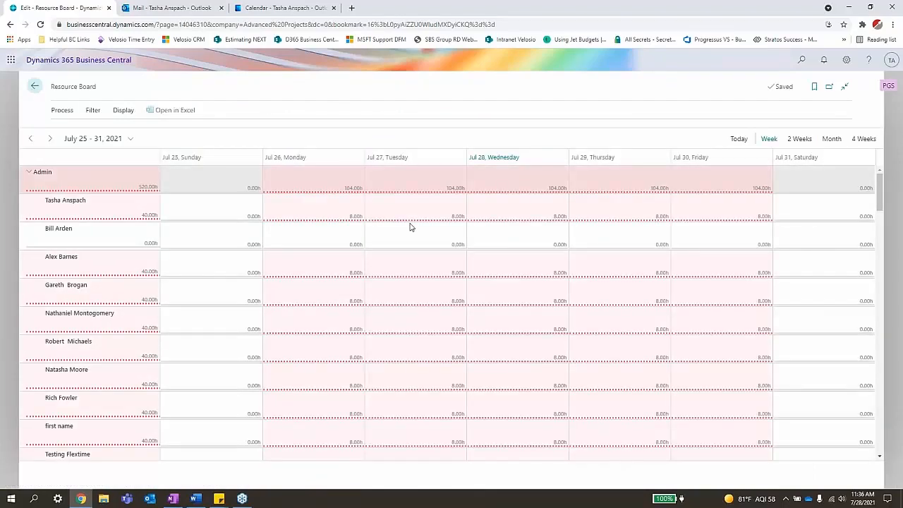
Step: Show the week of July 11 - 17, 2021 and reassign one 50-hour CCSI 3 booking from the second Admin resource to the first
click(31, 138)
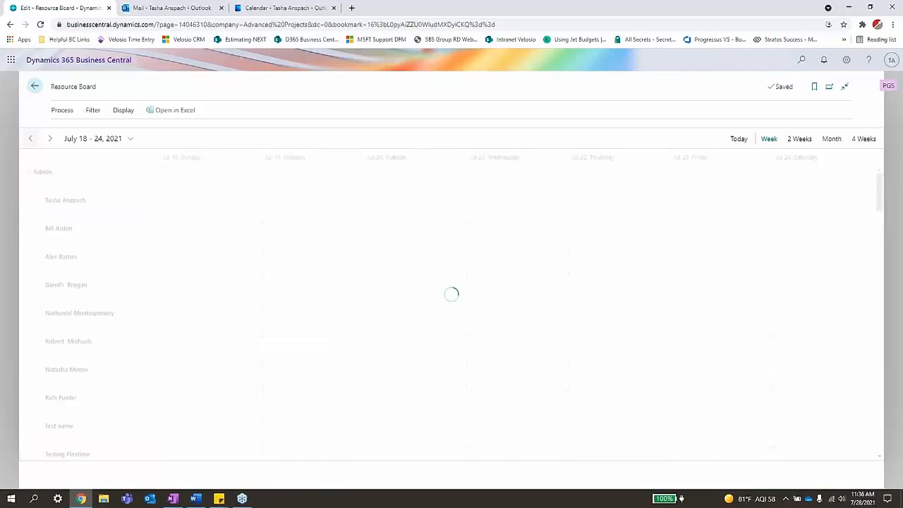
click(30, 138)
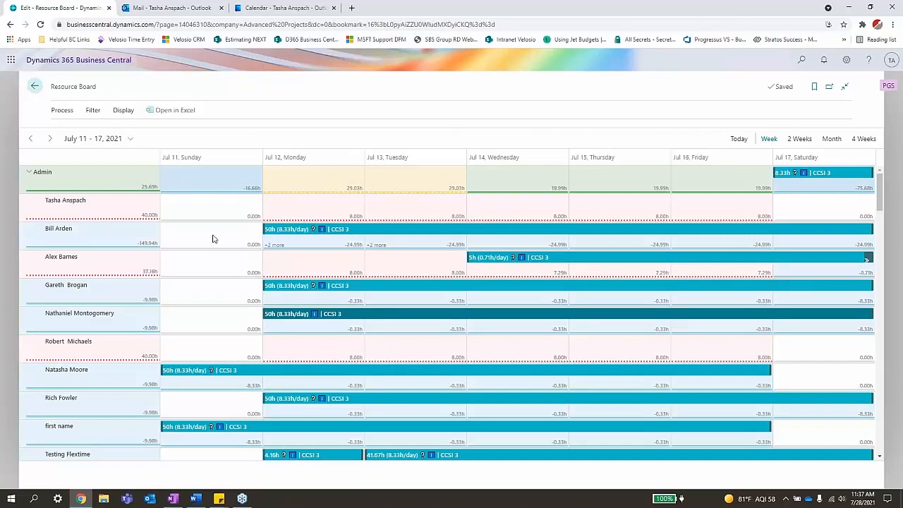
mouse_move(353, 231)
drag(367, 231, 383, 210)
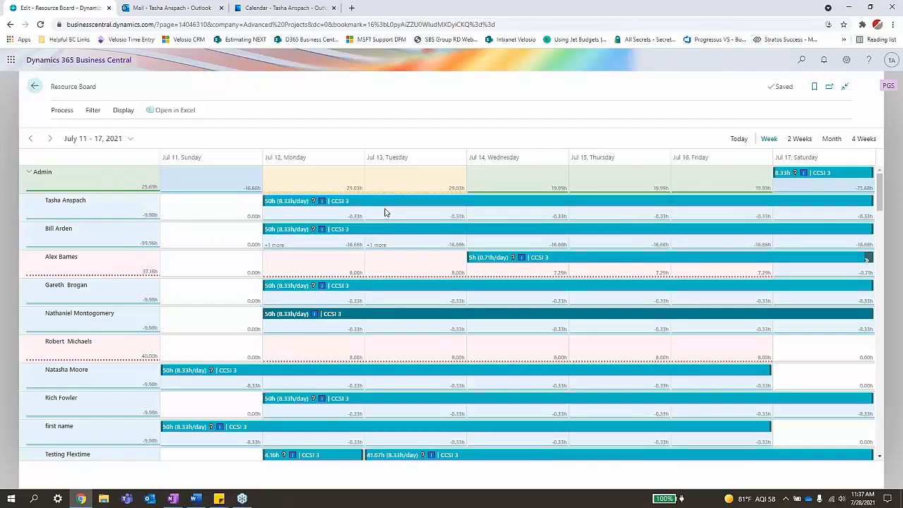
Step: Set the 5-hour CCSI 3 booking's status to Planned and importance to Normal, and move its start to Tuesday, July 13
right_click(561, 258)
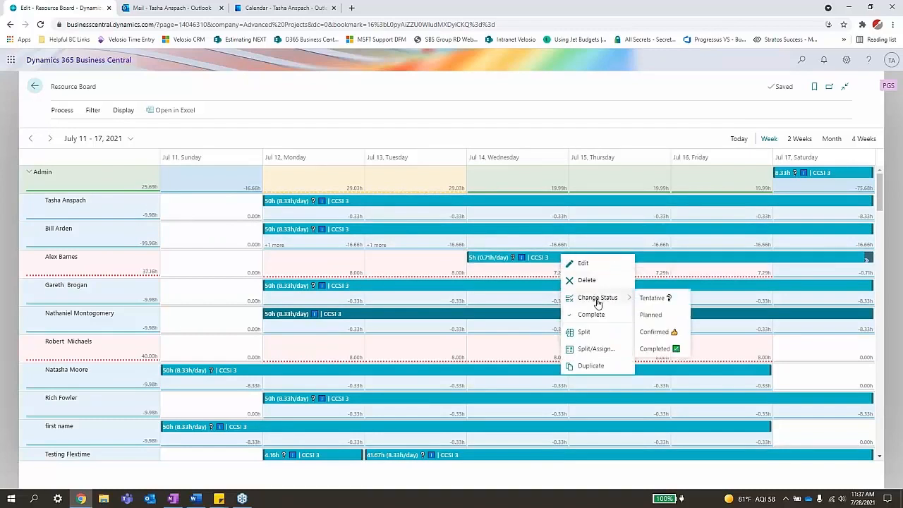
click(582, 263)
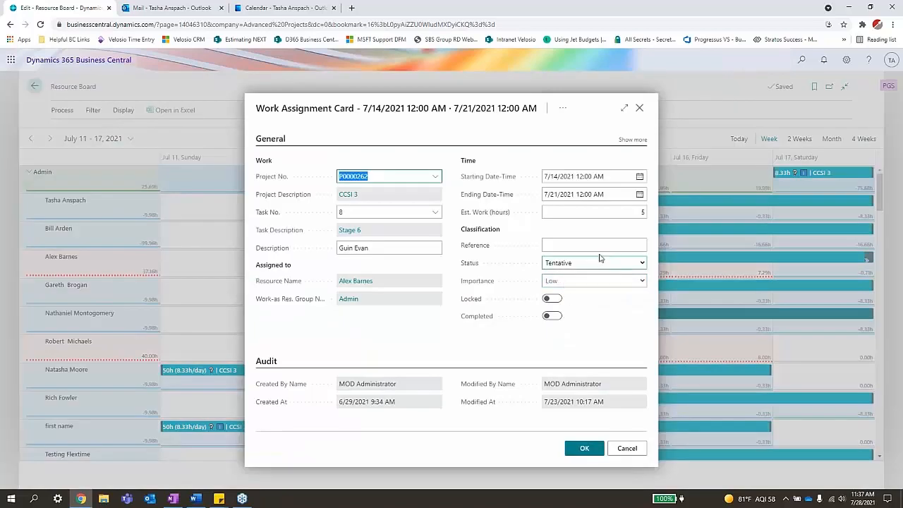
click(611, 264)
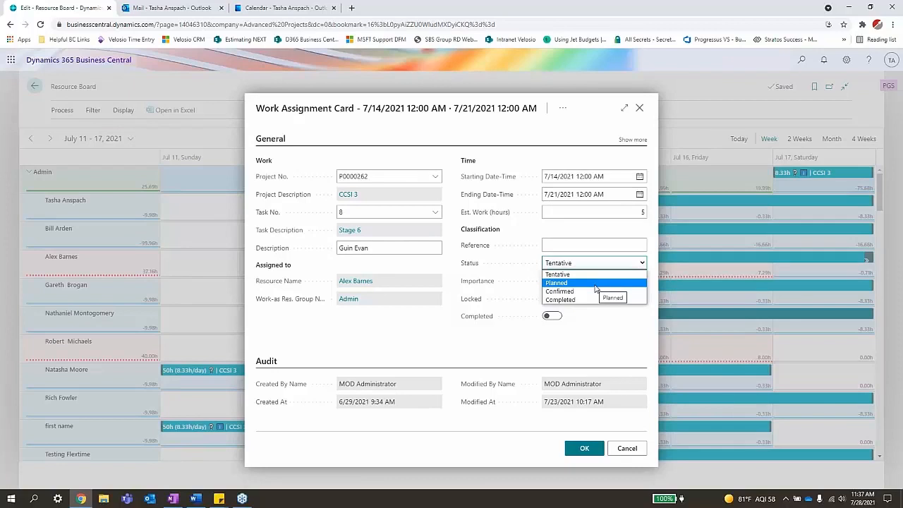
click(595, 286)
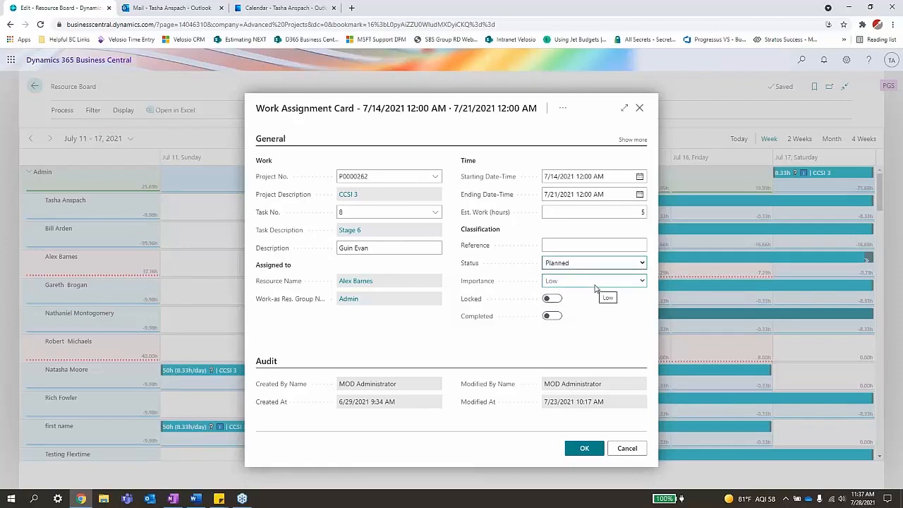
click(595, 284)
click(588, 293)
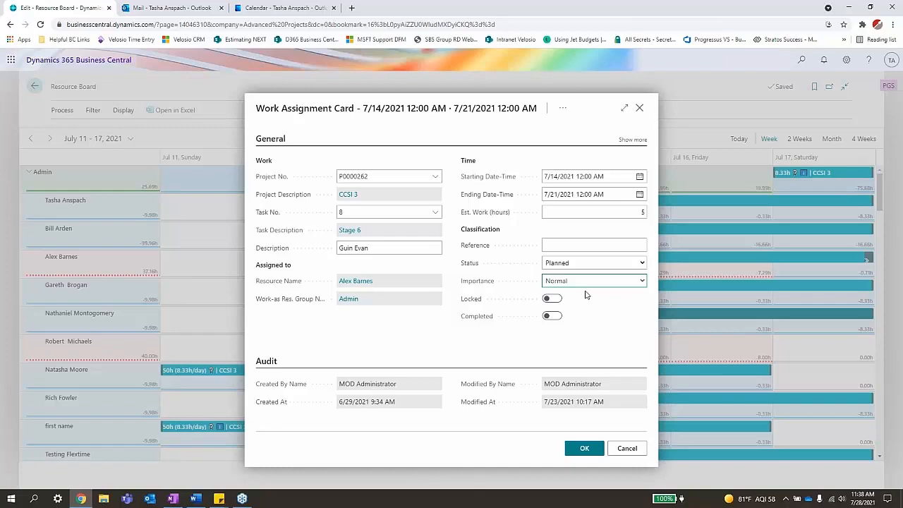
click(583, 450)
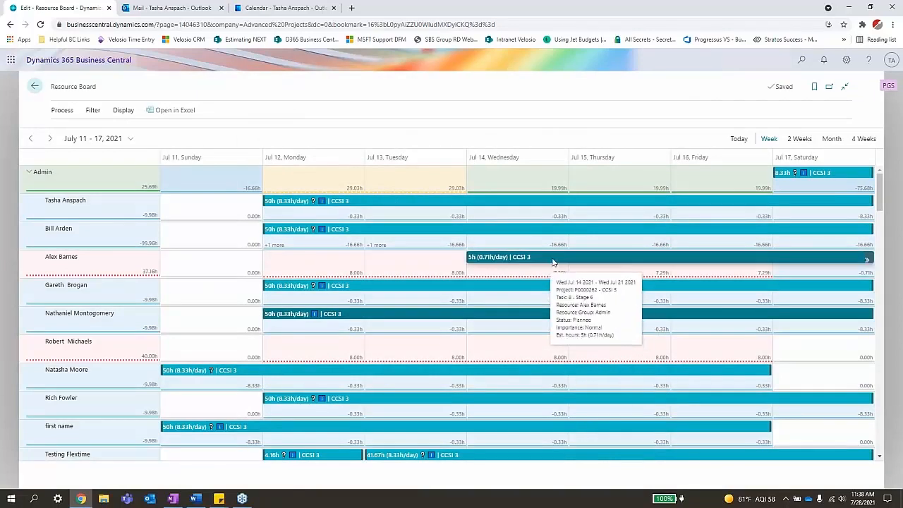
drag(556, 262, 454, 173)
drag(385, 19, 422, 258)
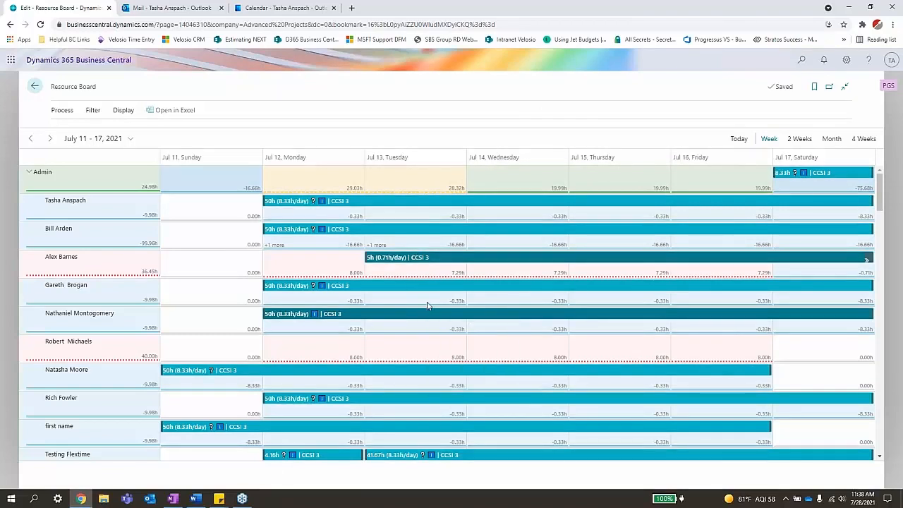
Step: Open the Resource Board's resource filters and look up the available skill codes
click(94, 111)
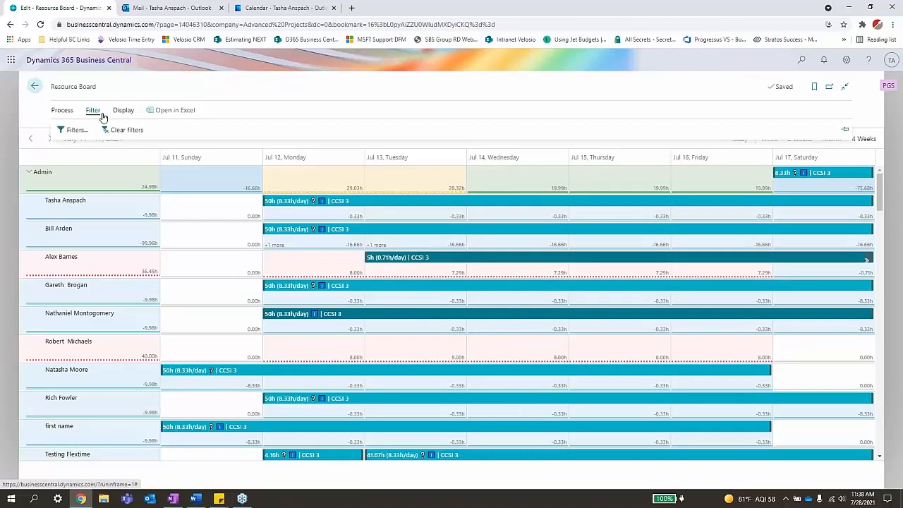
click(68, 130)
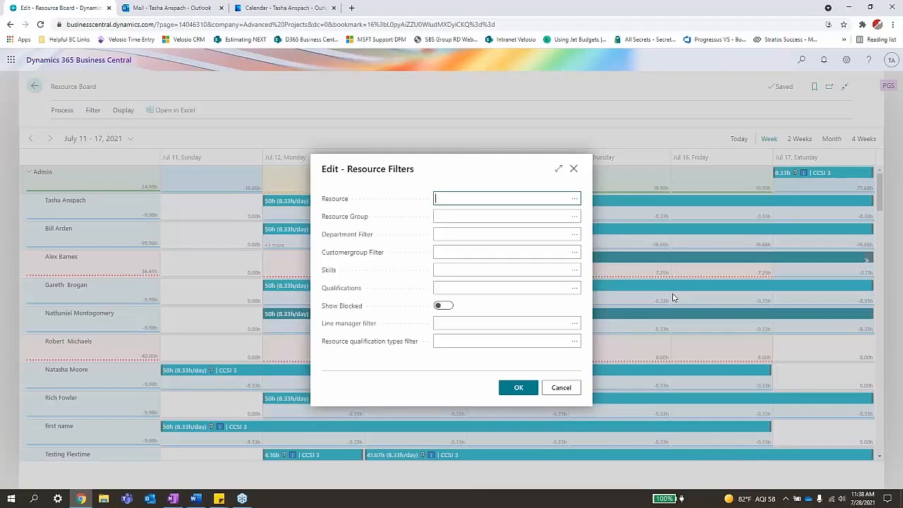
click(490, 287)
click(550, 271)
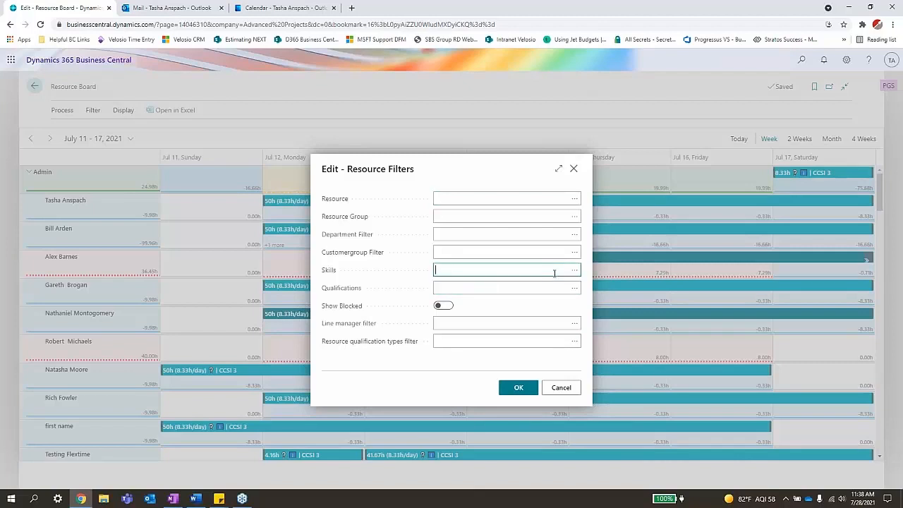
click(575, 272)
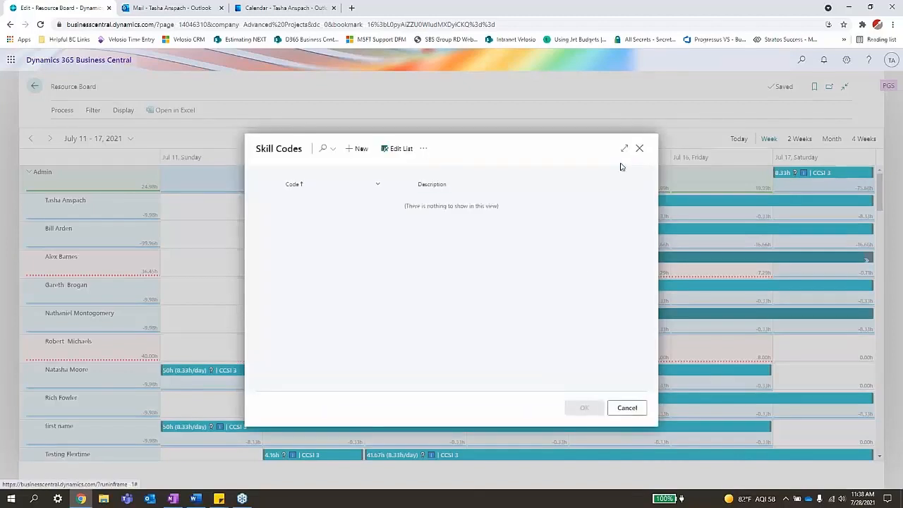
click(640, 151)
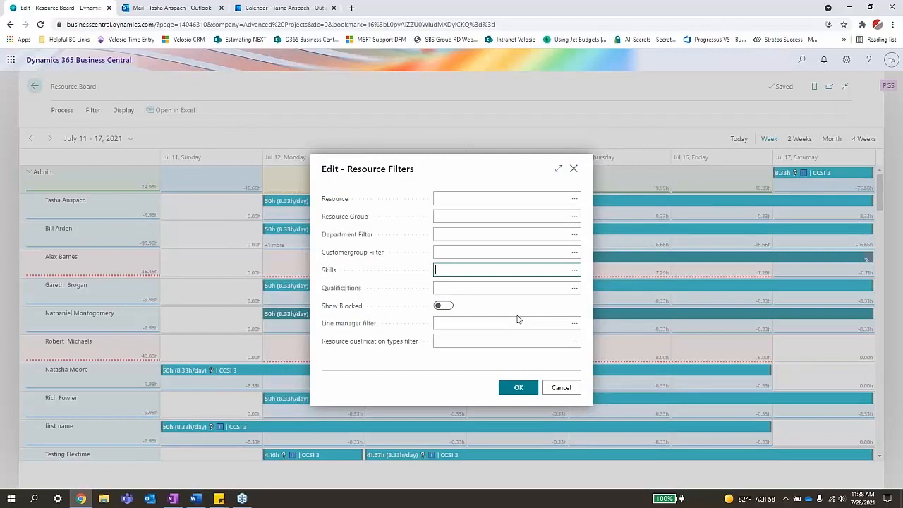
Step: Try the ADMIN resource group as a filter and discard the resource filter changes
click(576, 216)
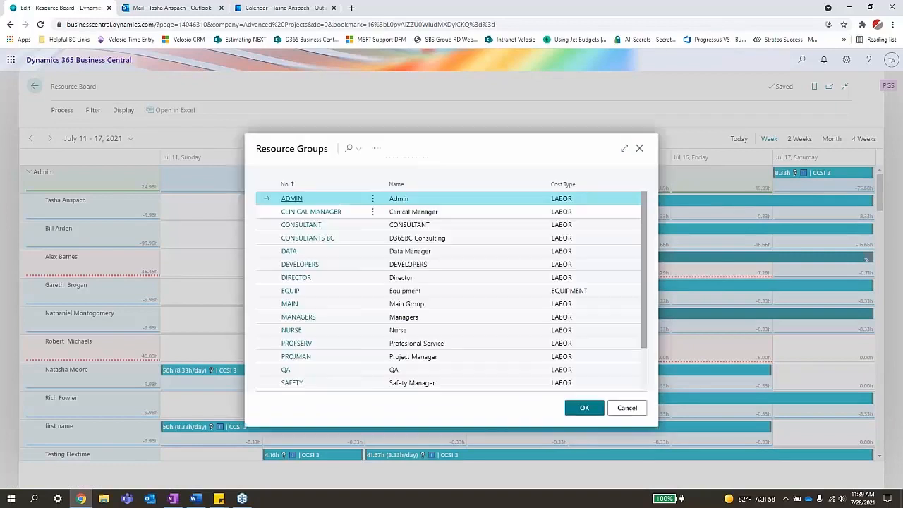
click(283, 200)
click(476, 233)
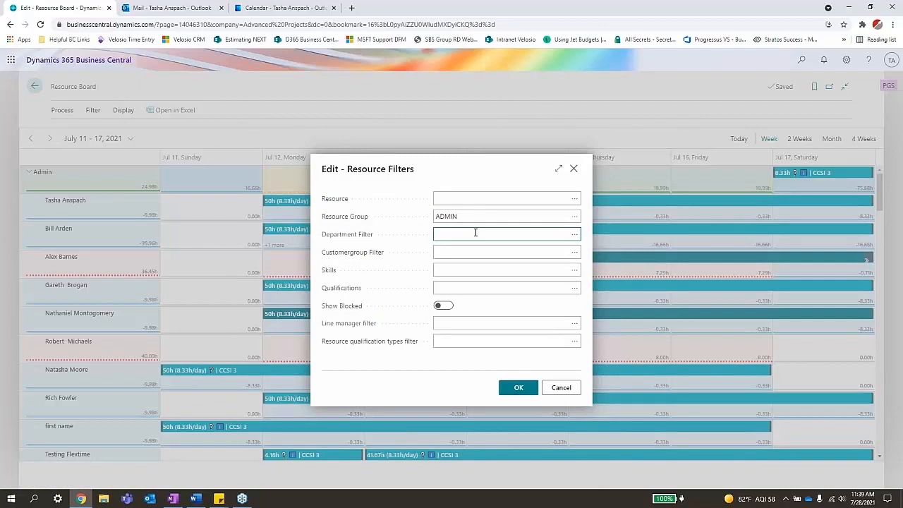
click(561, 388)
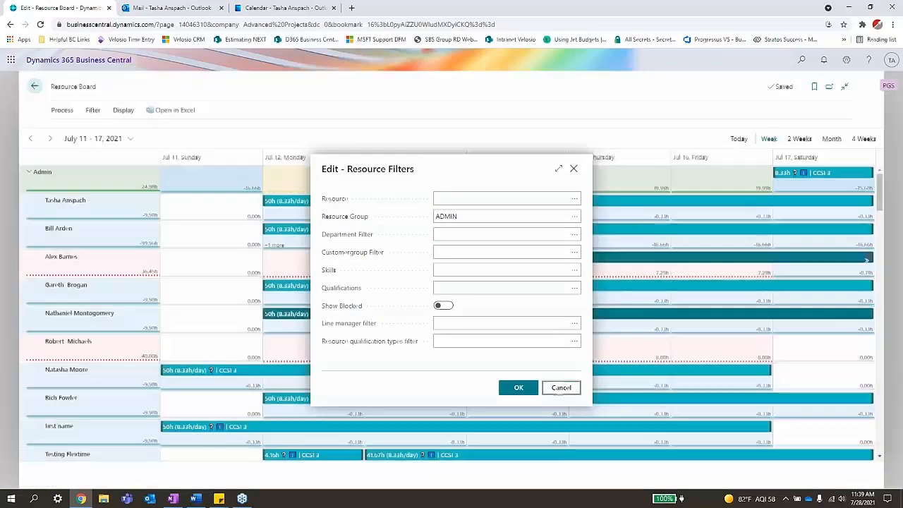
Step: Move the Admin group's unassigned 8.33-hour CCSI 3 booking from Saturday, July 17 to Monday, July 12
mouse_move(310, 288)
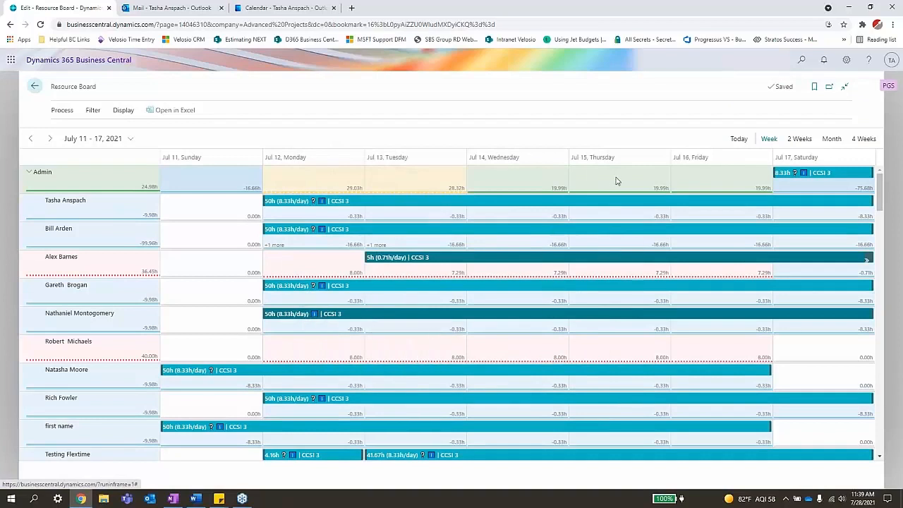
mouse_move(827, 177)
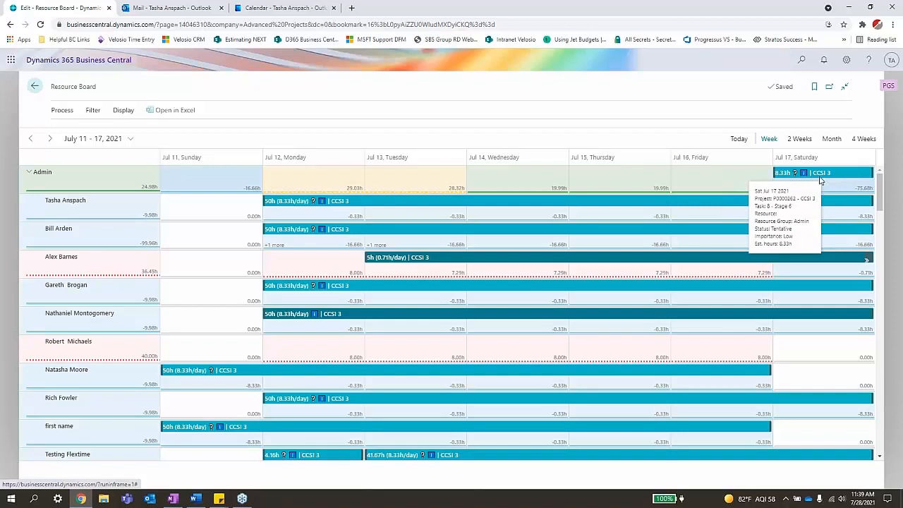
drag(819, 175, 357, 169)
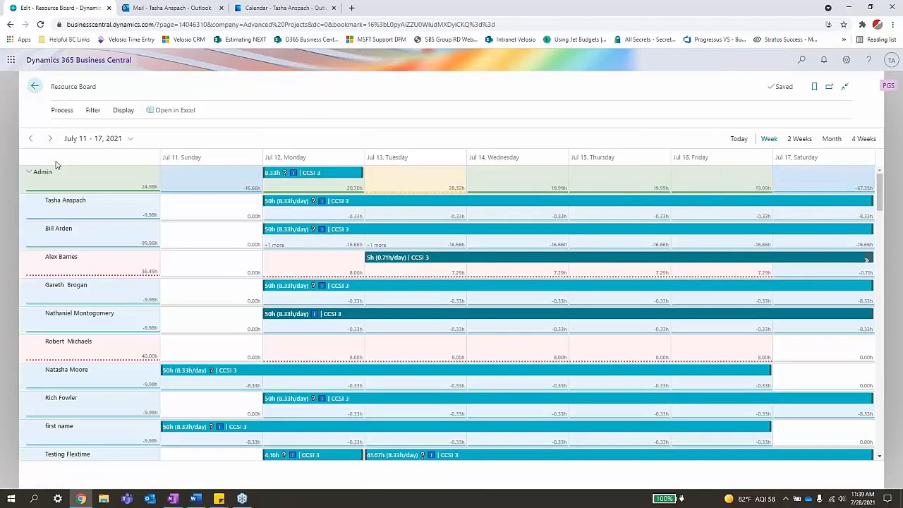
Step: Start a Split/Assign on the Admin group's July 12 CCSI 3 booking and choose a resource from the MANAGERS group
mouse_move(308, 179)
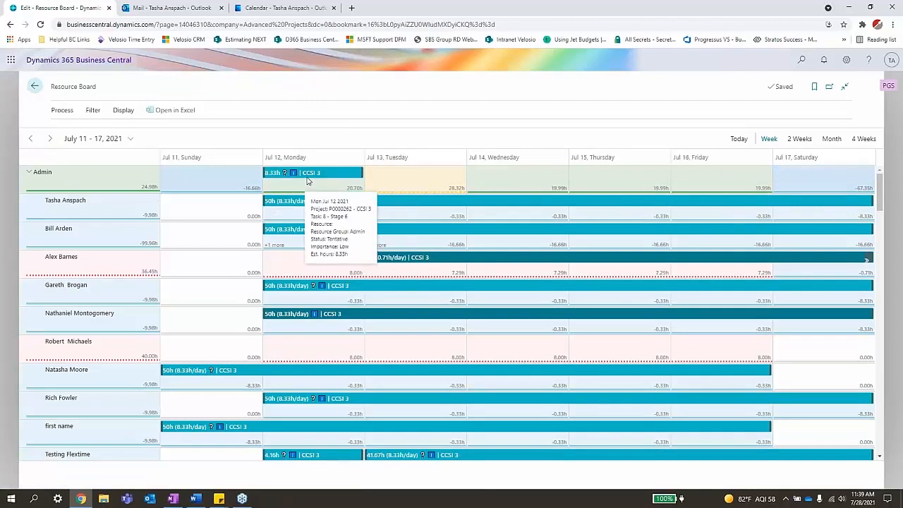
mouse_move(308, 180)
mouse_down()
mouse_move(308, 262)
mouse_move(319, 172)
mouse_up()
right_click(320, 174)
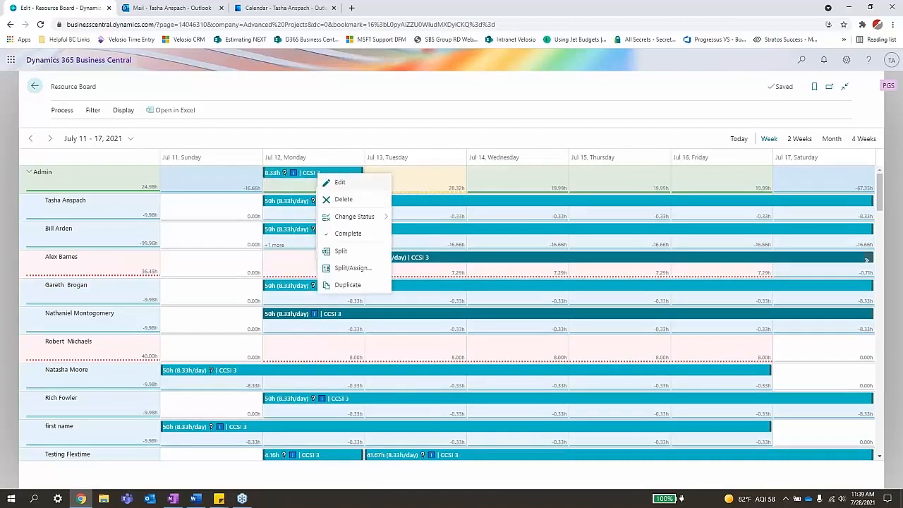
click(346, 269)
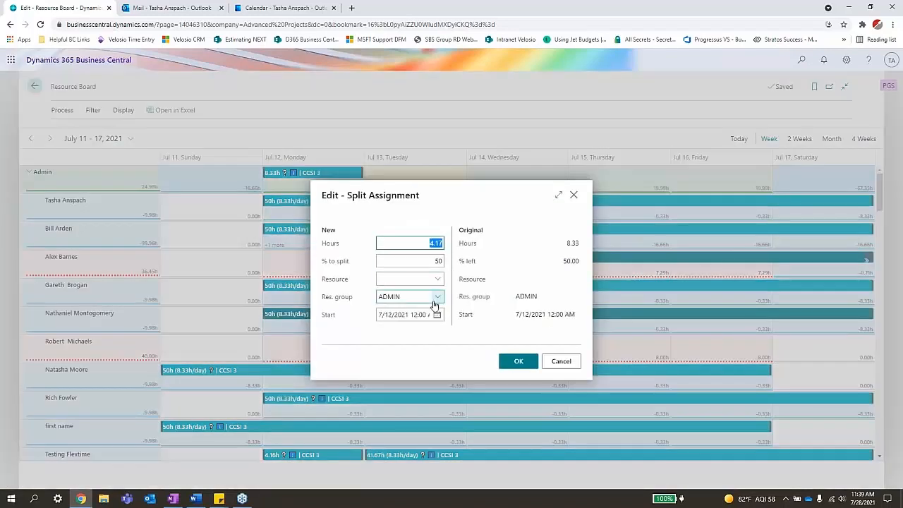
click(438, 279)
click(429, 258)
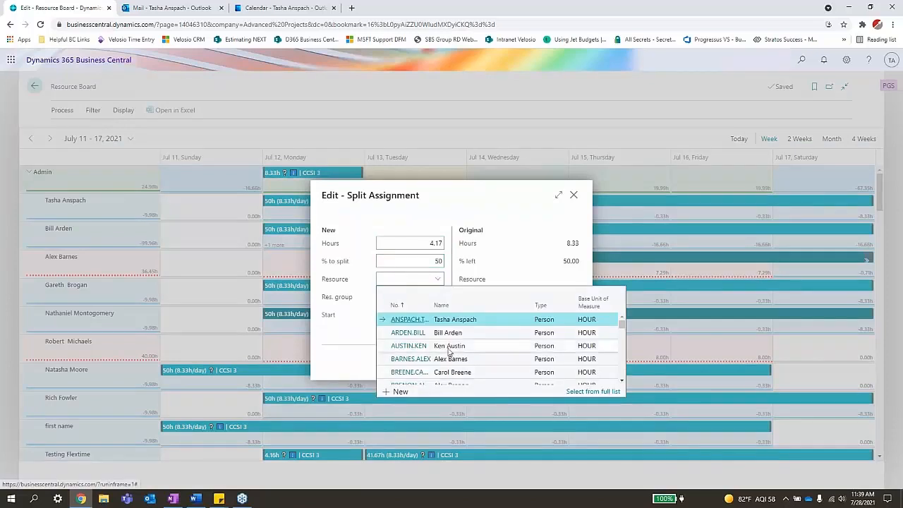
scroll(468, 352, down, 5)
scroll(469, 354, down, 5)
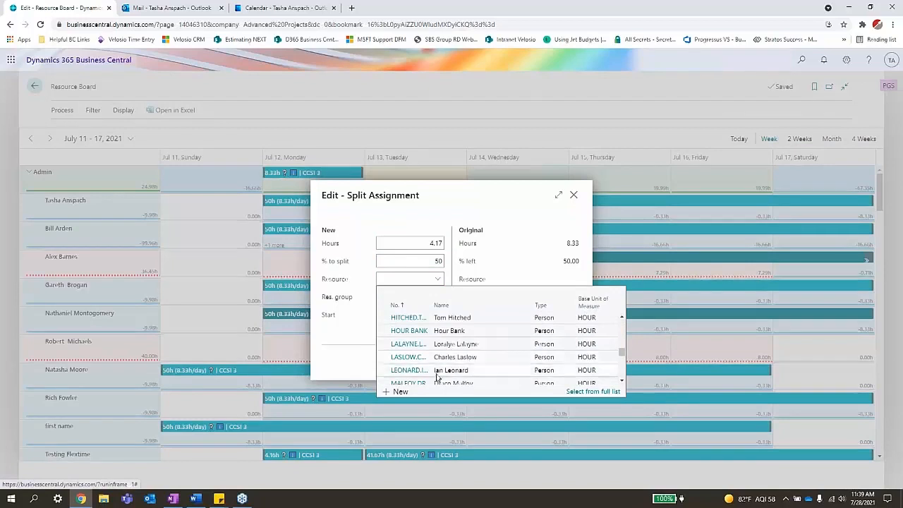
scroll(437, 357, down, 2)
scroll(422, 346, down, 2)
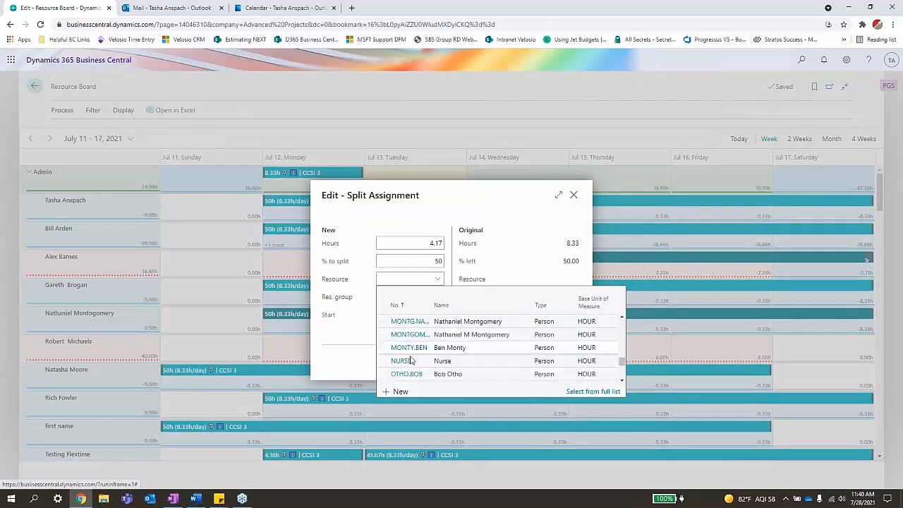
scroll(438, 353, up, 2)
scroll(462, 344, up, 3)
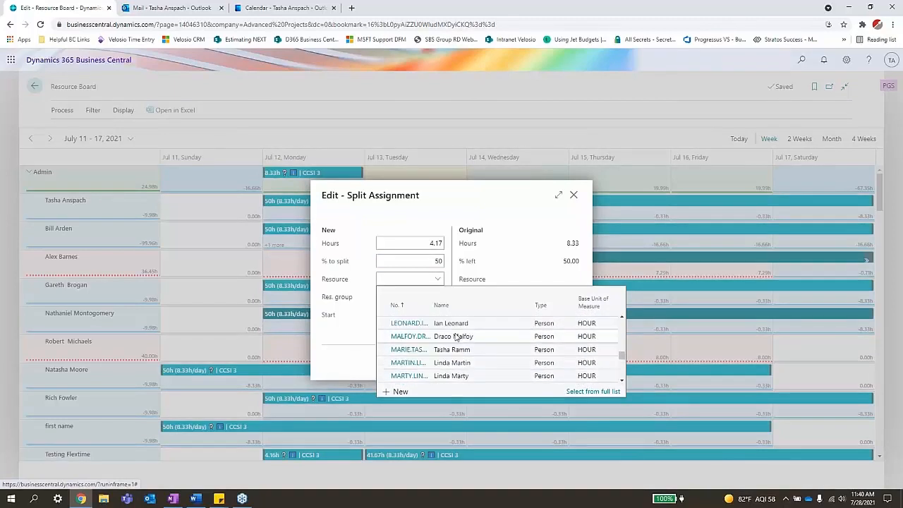
click(457, 343)
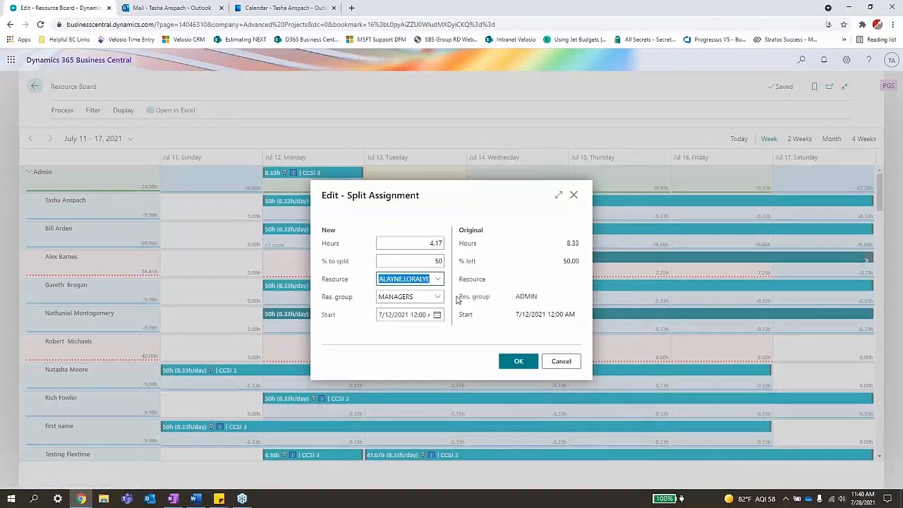
Step: Set the new split assignment's hours to 2 and apply the split
click(429, 298)
click(430, 261)
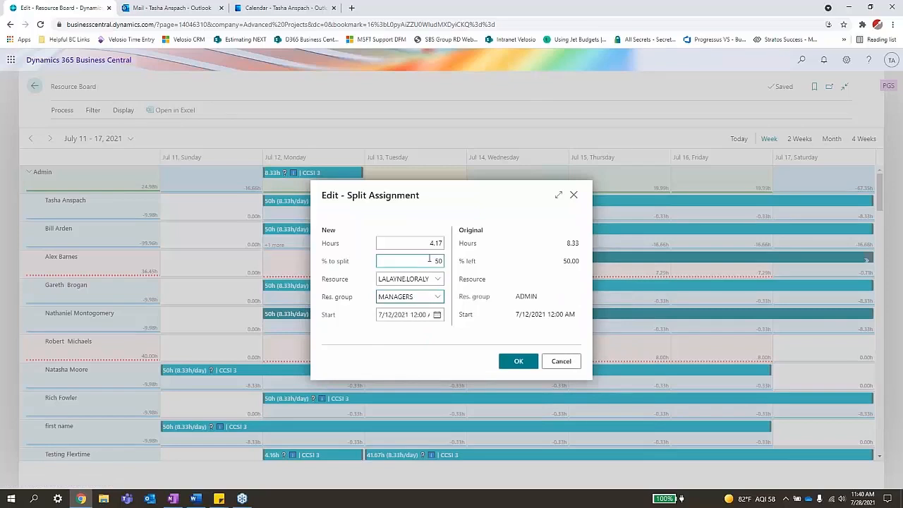
click(427, 245)
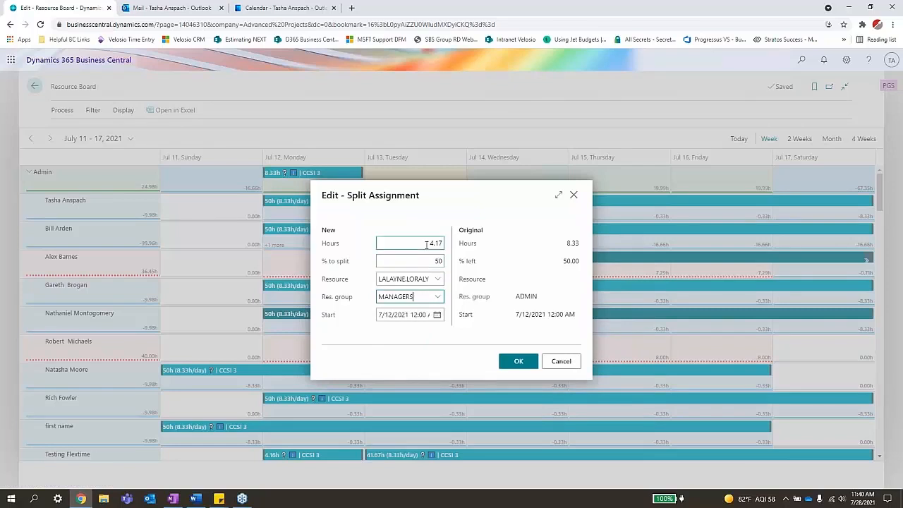
text(2)
key(Tab)
click(522, 365)
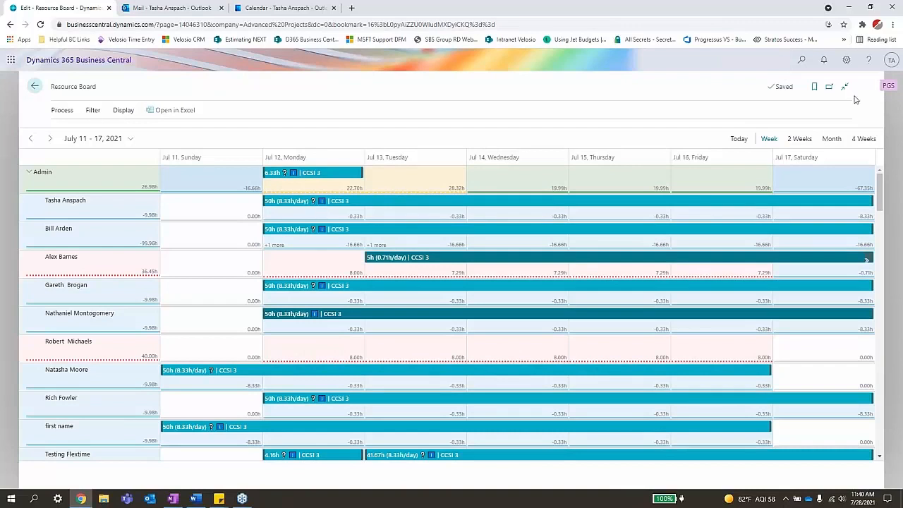
Step: Show the Resource Board by month for July 2021 and view the bookings in the second half of the month
click(839, 147)
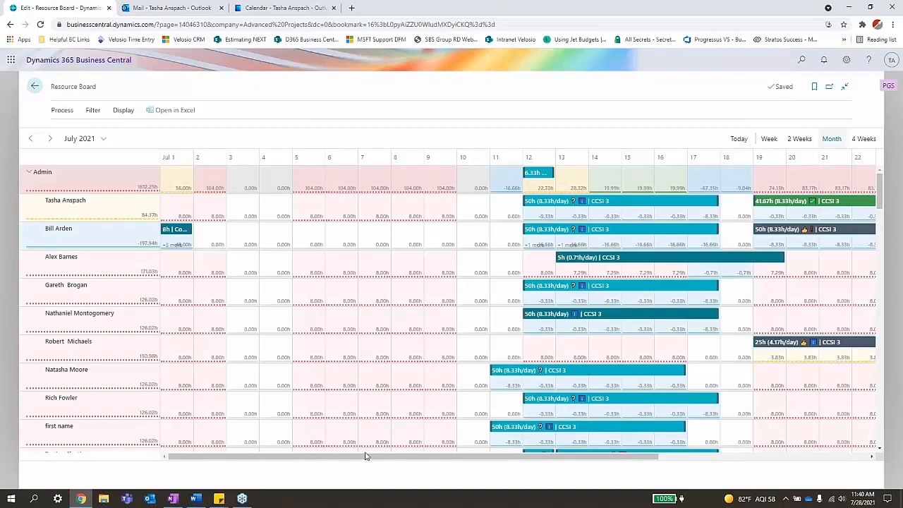
drag(371, 459, 520, 484)
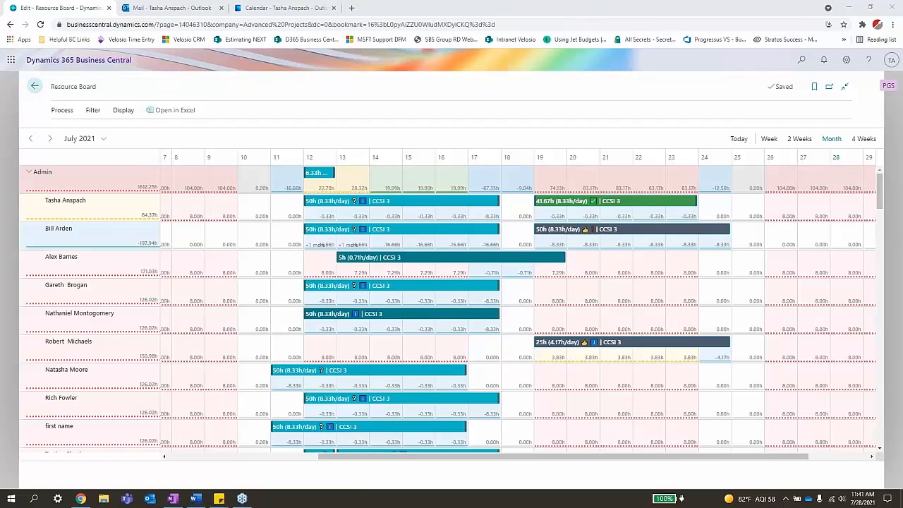
Step: Switch to Power BI Desktop, open the PGSDemoPowerBI-Real Info report and collapse the Visualizations and Fields panes
key(super+e)
drag(346, 60, 902, 212)
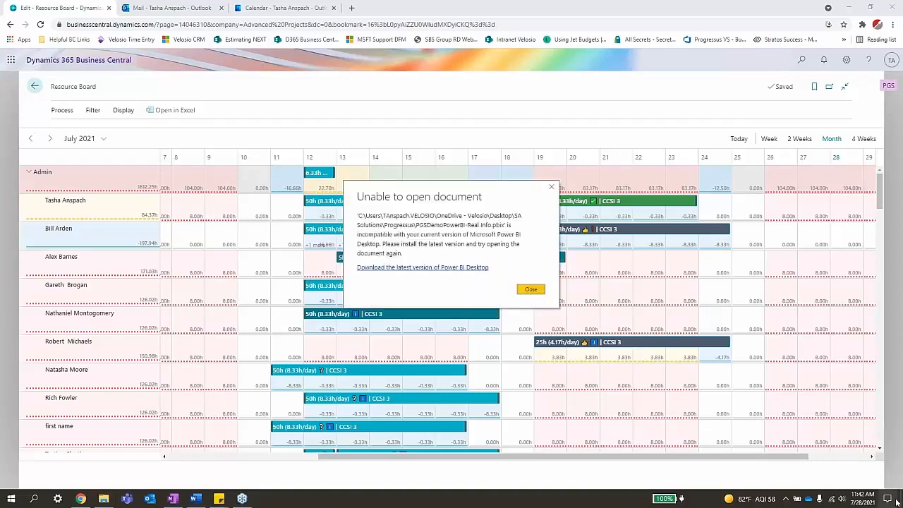
click(551, 187)
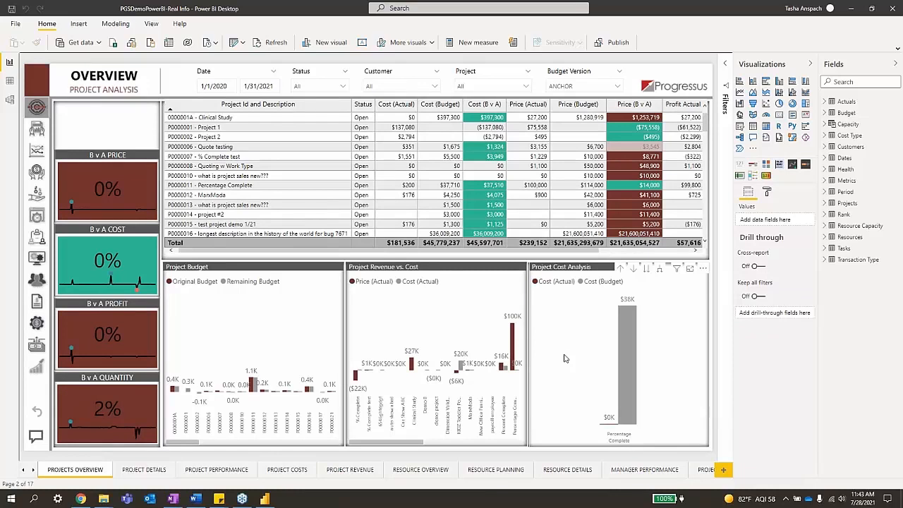
click(811, 64)
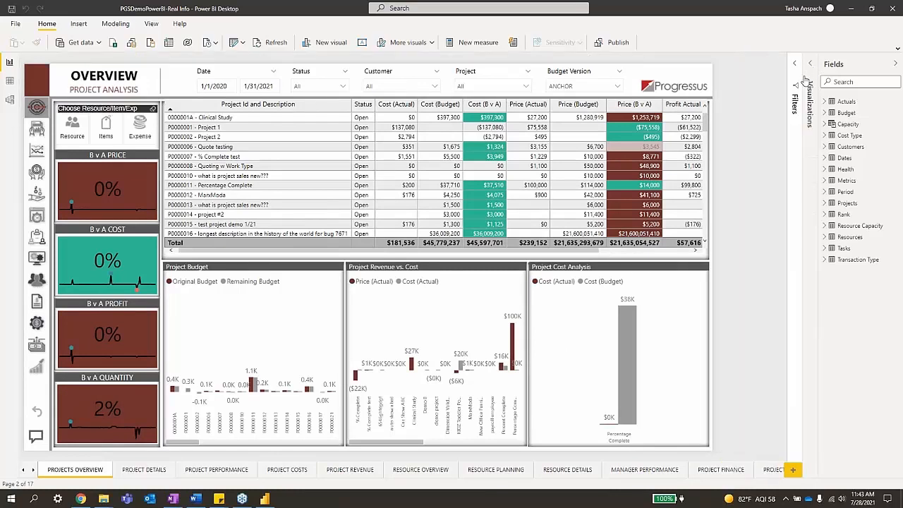
click(898, 64)
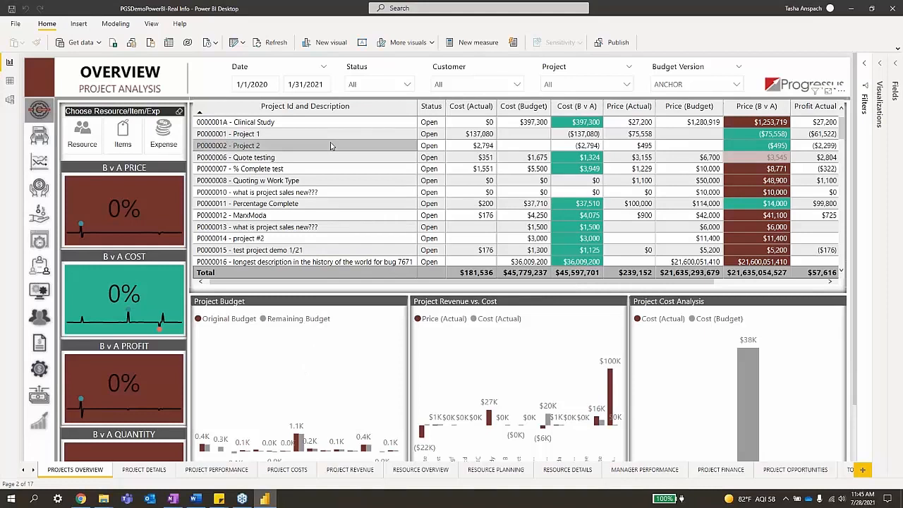
Step: Check the project tooltips on the Projects Overview page and filter the visuals to P0000030 - Demo Project A
scroll(331, 145, down, 5)
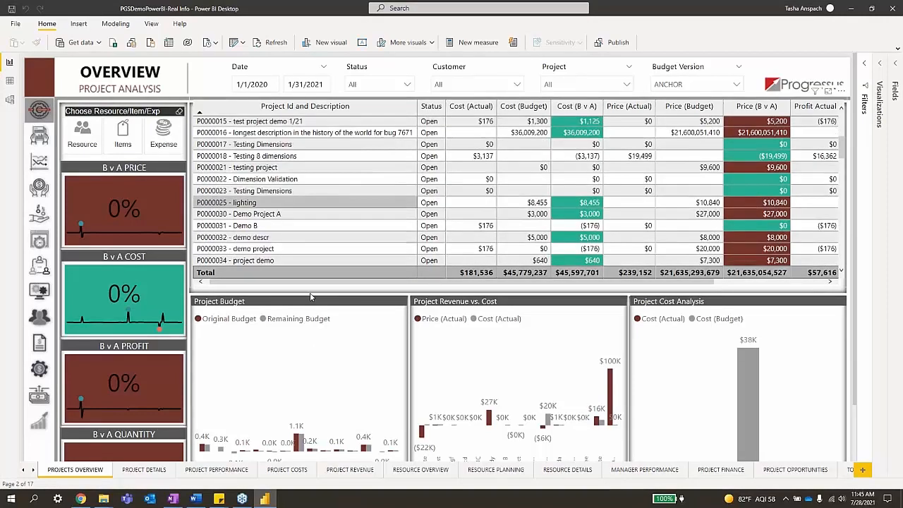
mouse_move(614, 248)
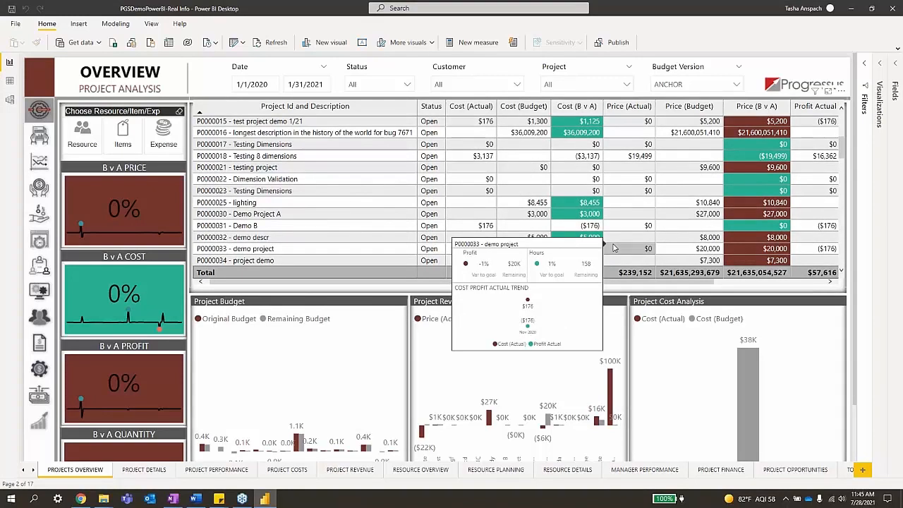
mouse_move(589, 215)
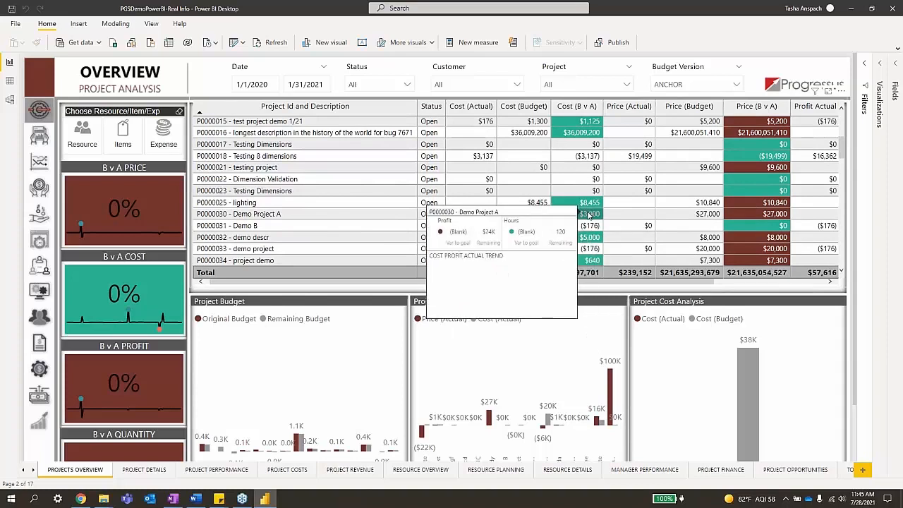
click(589, 215)
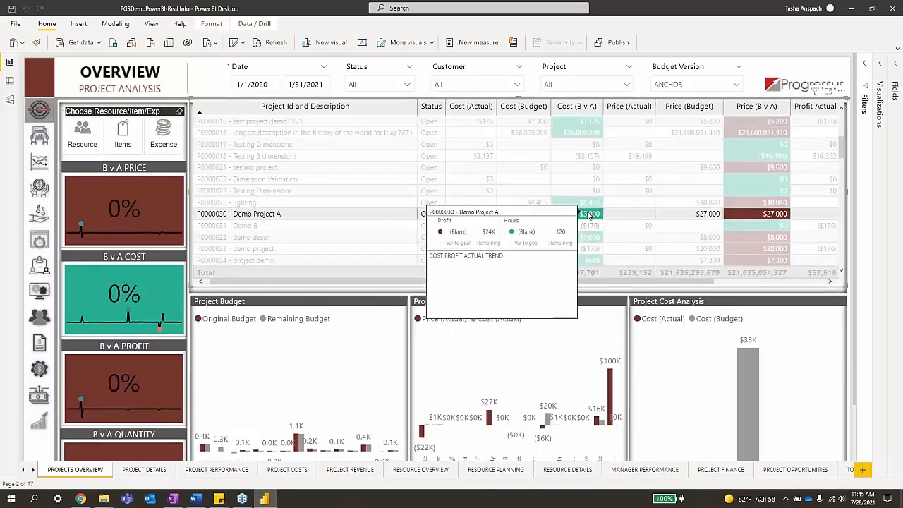
Step: Filter the Projects Overview page to 0000001A - Clinical Study, view the project list as a data table and return to the report
scroll(314, 204, up, 1)
scroll(314, 204, up, 4)
mouse_move(436, 171)
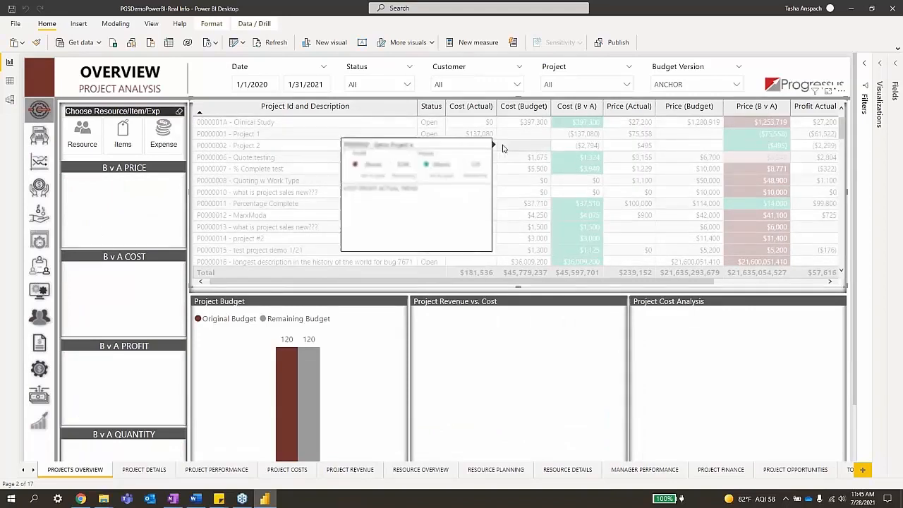
click(327, 125)
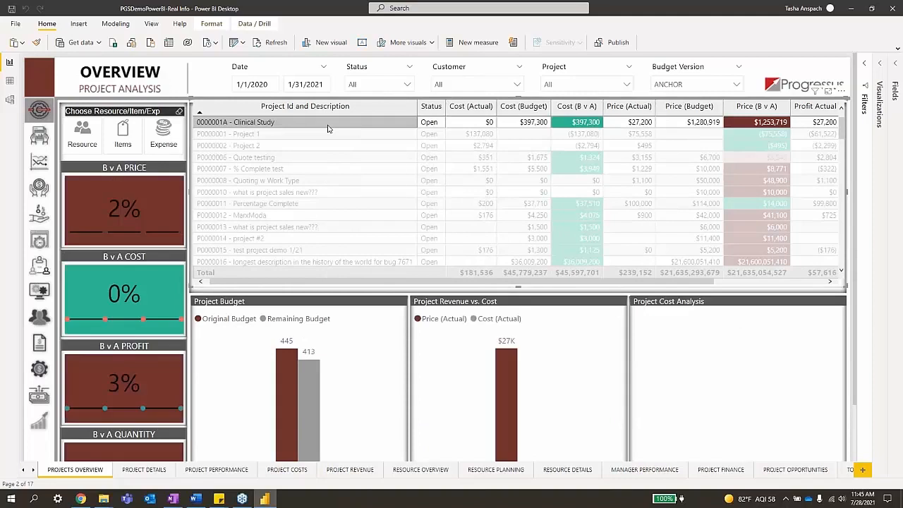
right_click(327, 128)
key(Escape)
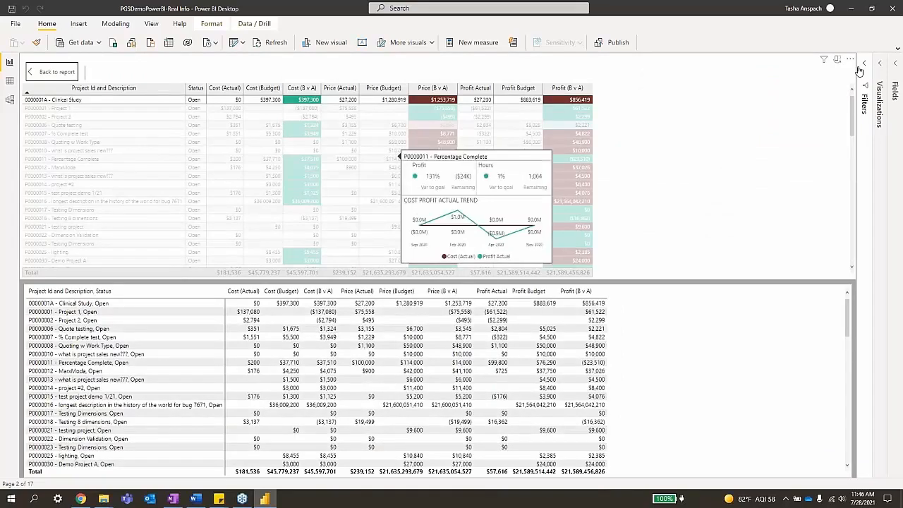
click(56, 72)
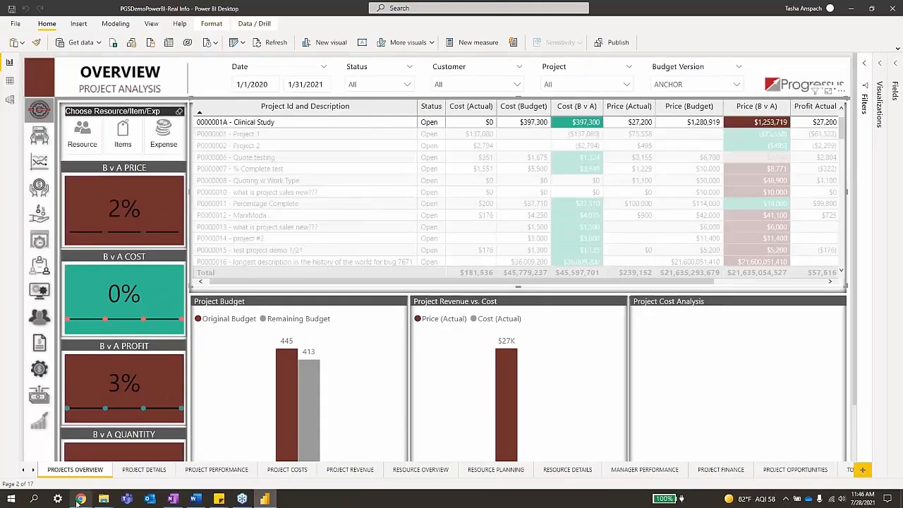
Step: Open the Project Details page, filter it to Clinical Study and examine its task budgets, actuals and cost breakdown
click(144, 470)
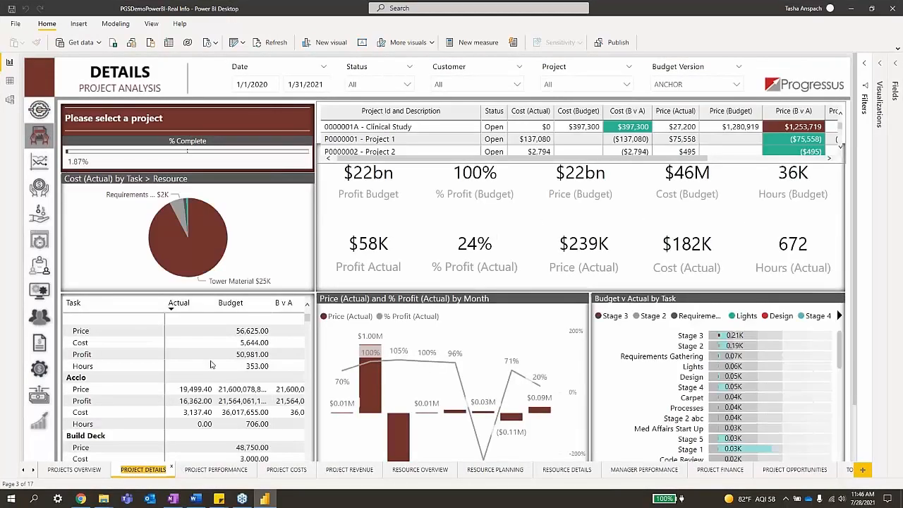
click(385, 129)
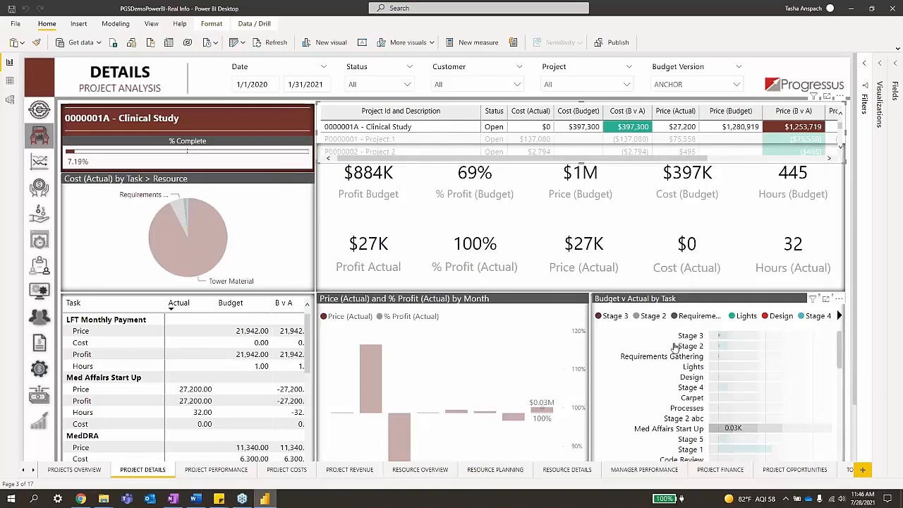
scroll(674, 346, down, 3)
scroll(674, 345, down, 5)
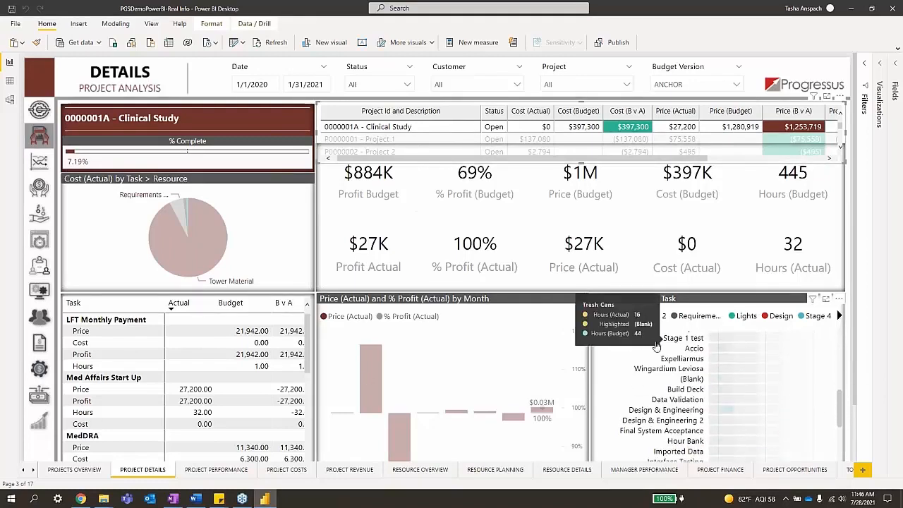
scroll(157, 384, down, 10)
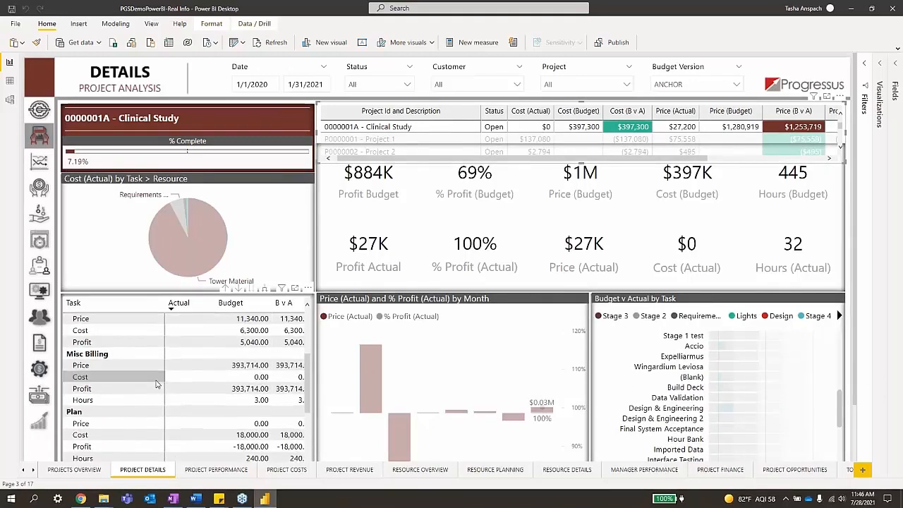
scroll(157, 384, down, 4)
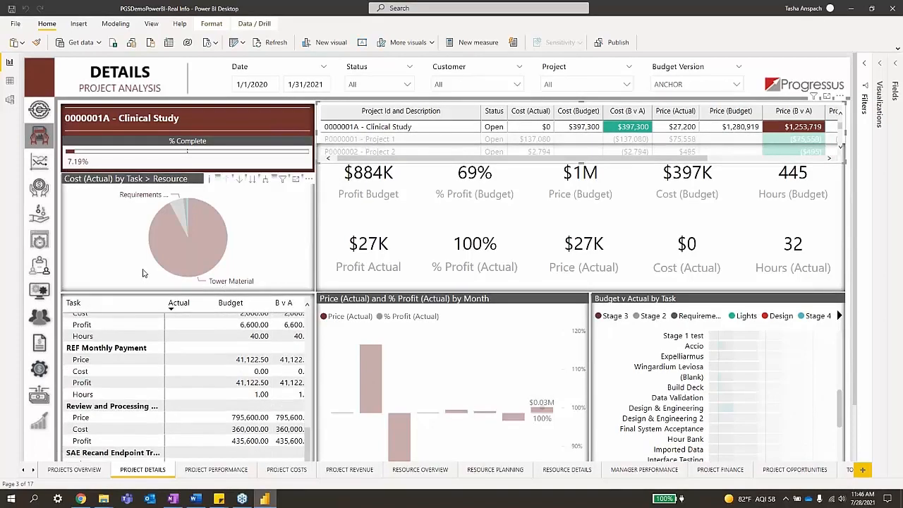
mouse_move(188, 266)
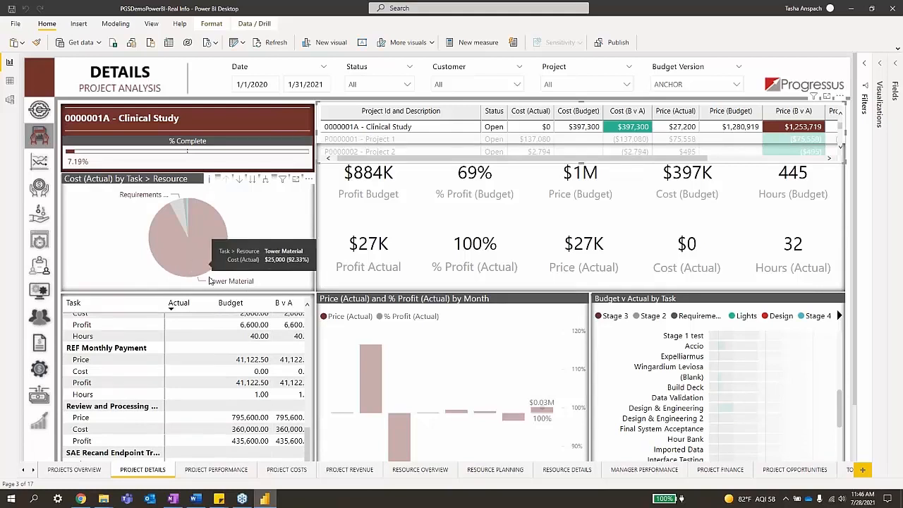
Step: Filter the Project Performance page to P0000001 - Project 1, and view the Project Costs and Project Revenue pages
click(202, 471)
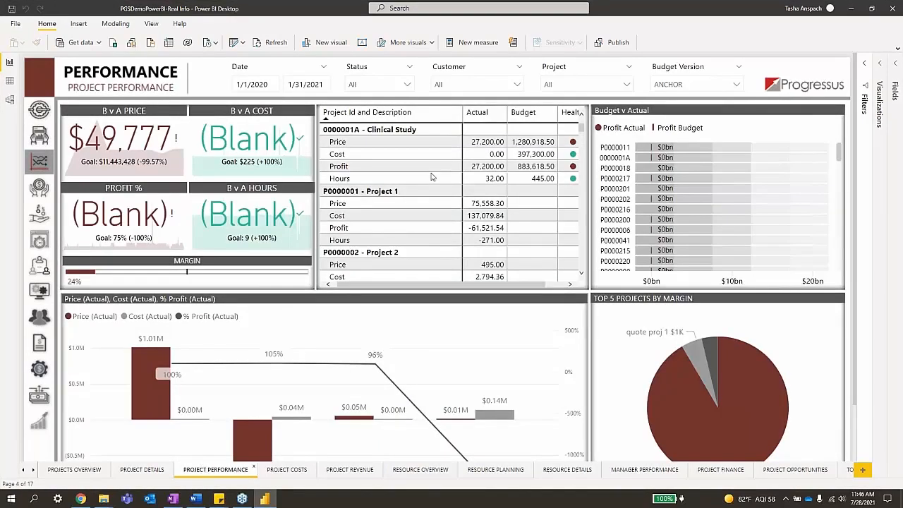
click(379, 193)
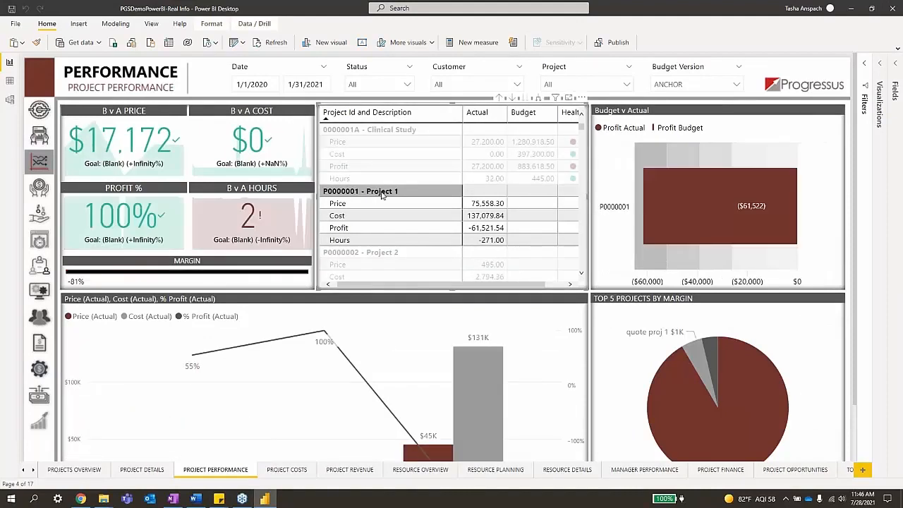
click(282, 470)
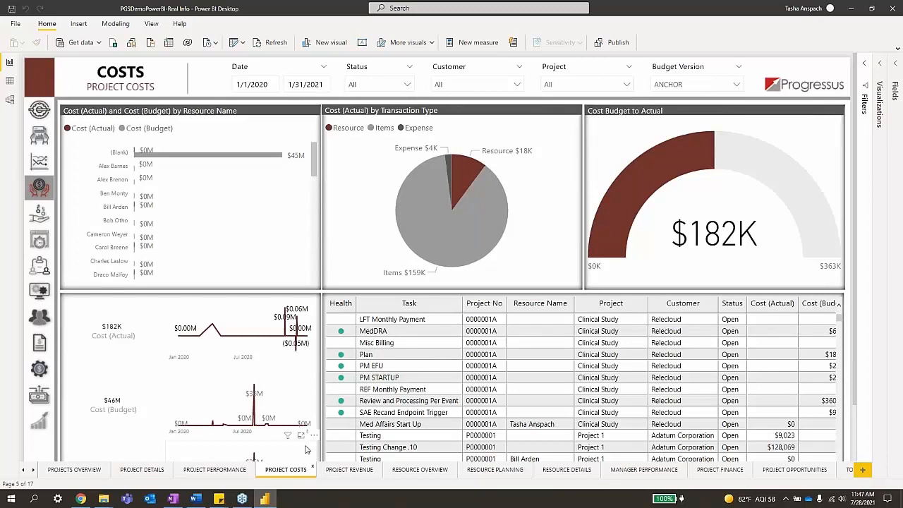
click(348, 469)
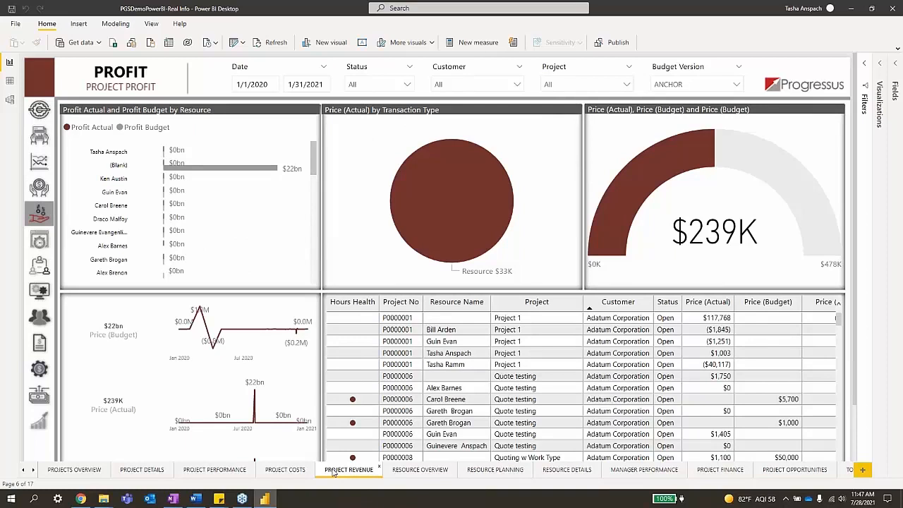
Step: Open the Resource Overview page and filter its charts to the resource with 249 budgeted hours
click(415, 471)
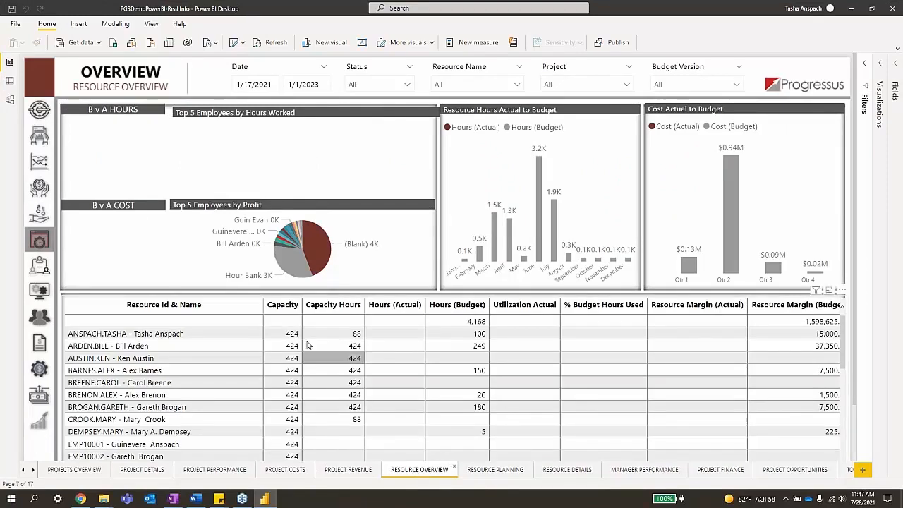
click(236, 186)
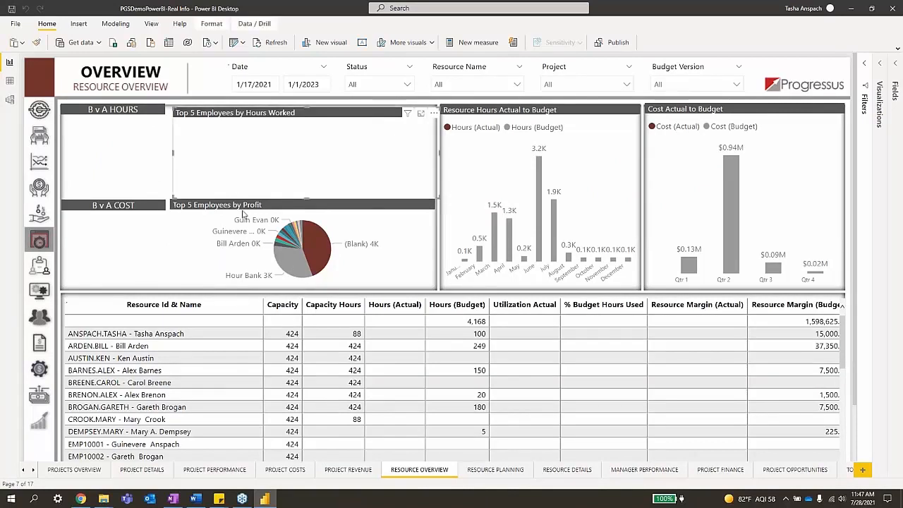
click(72, 385)
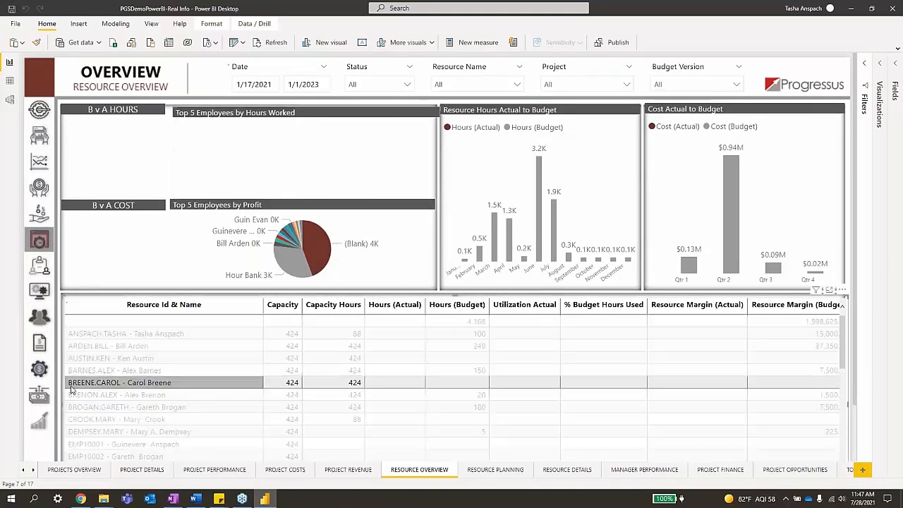
click(115, 345)
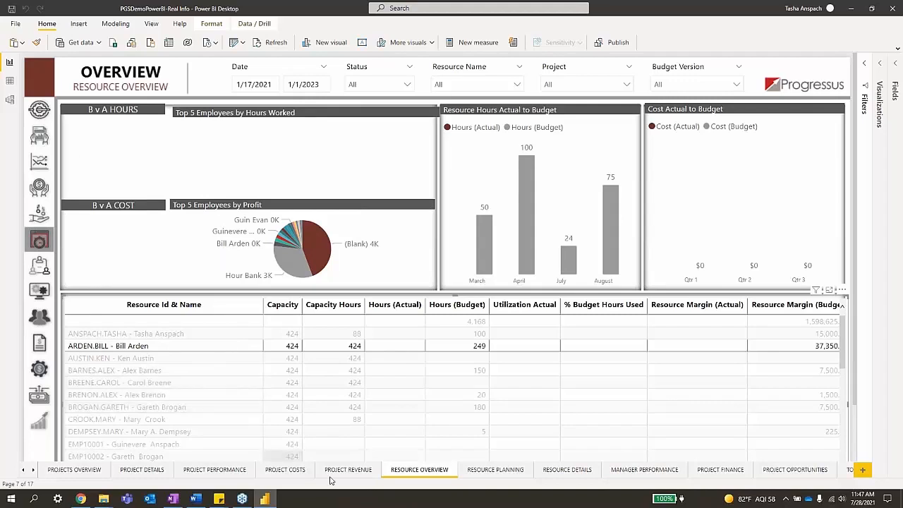
Step: Open the Resource Planning page and filter the demand and availability charts to the first named resource in the Availability Heatmap
click(497, 471)
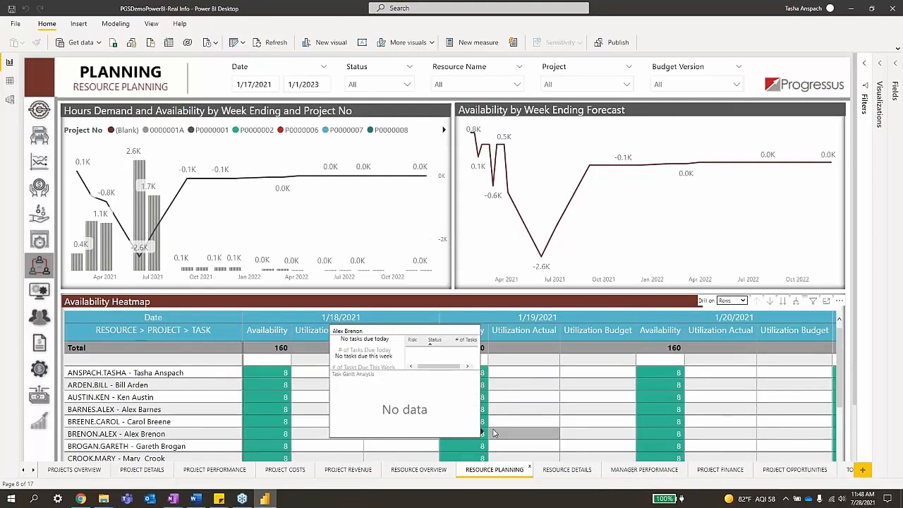
click(177, 421)
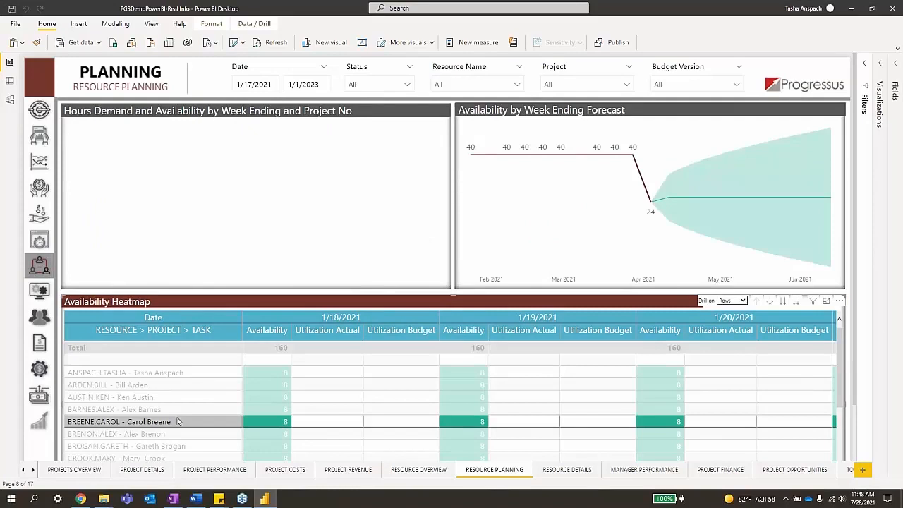
click(160, 377)
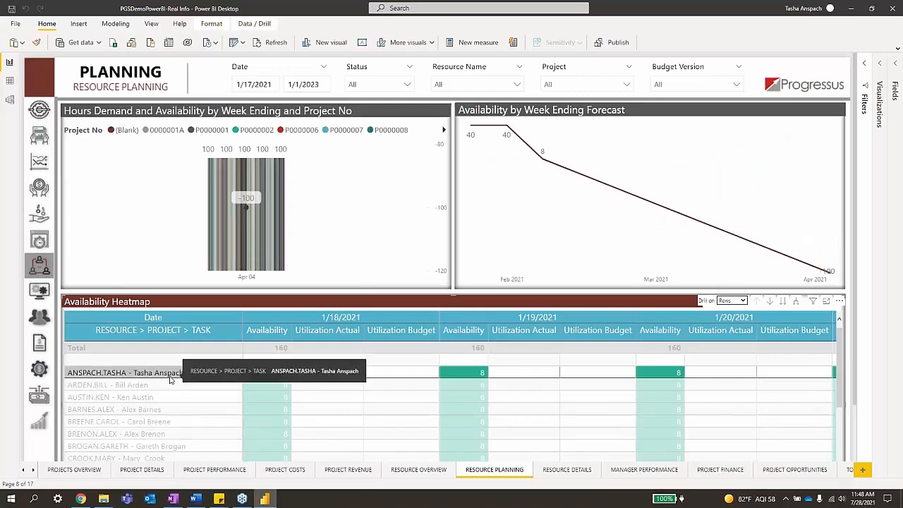
Step: Go through the Manager Performance page to the Top Bottom Rankings page and rank by Cost
click(647, 472)
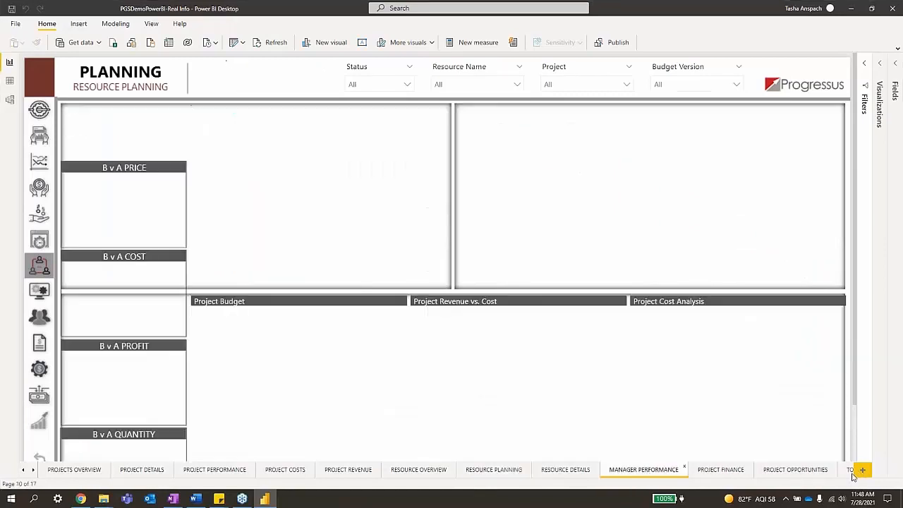
click(851, 472)
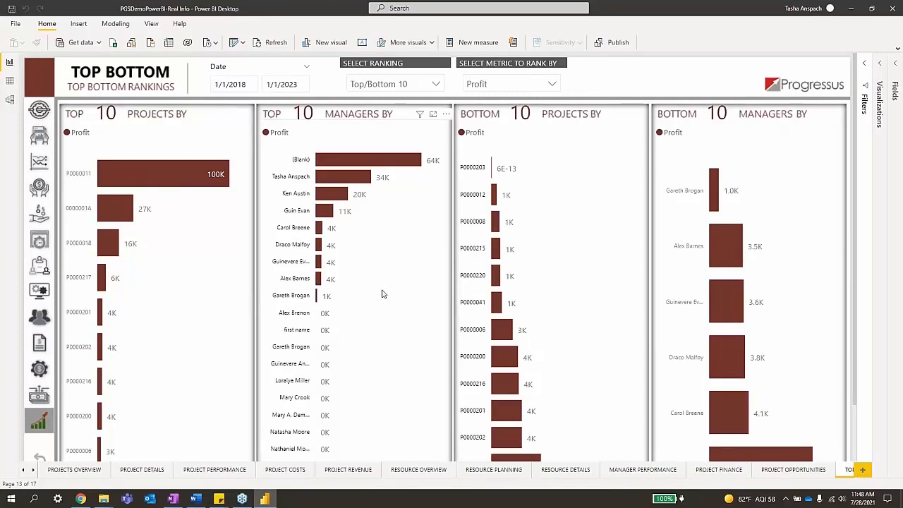
click(502, 88)
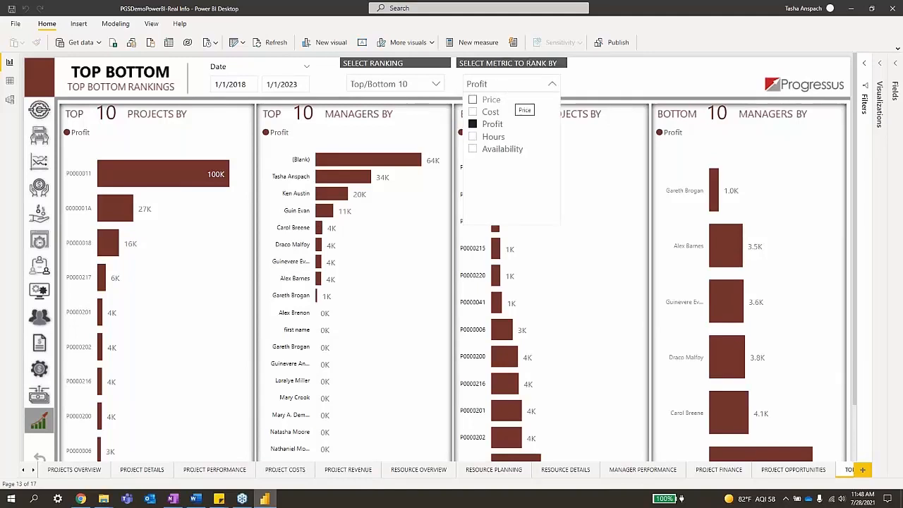
click(499, 113)
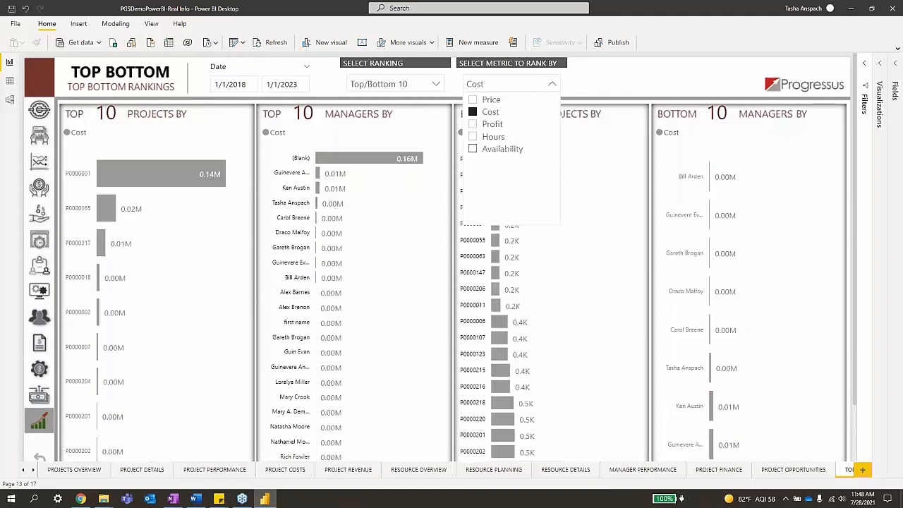
Step: Examine the top and bottom 10 projects and managers ranked by cost, down to the last entries
click(238, 261)
click(217, 258)
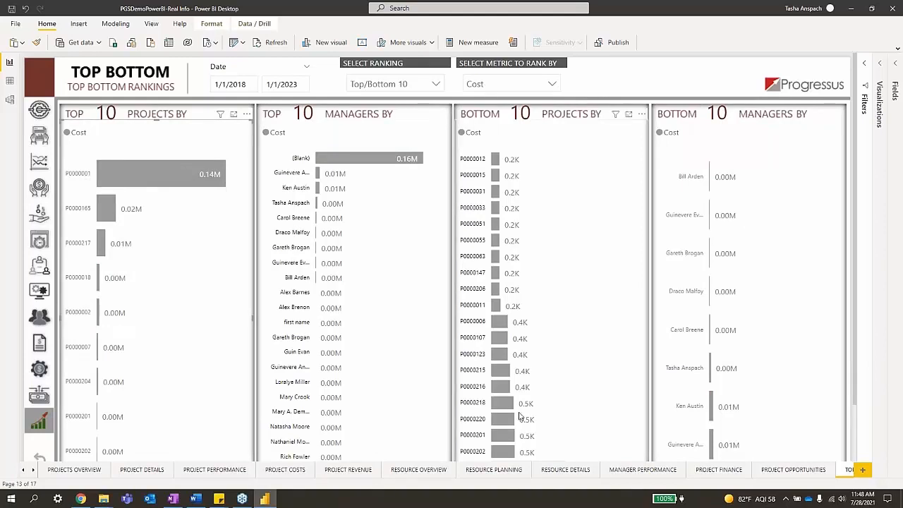
scroll(536, 438, down, 2)
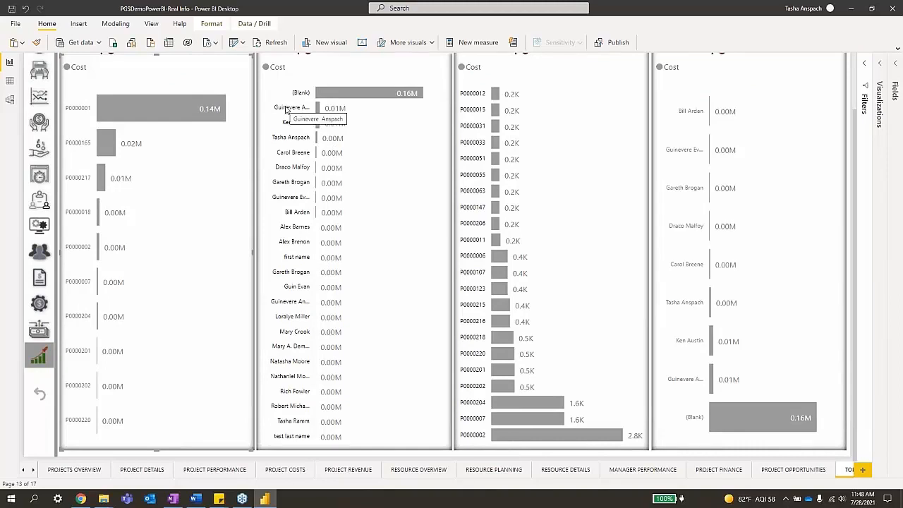
mouse_move(768, 427)
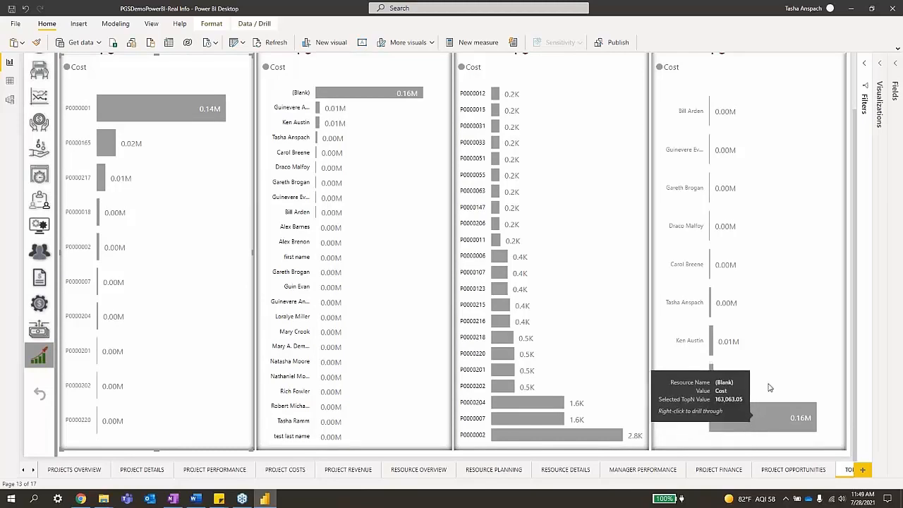
scroll(775, 313, up, 2)
Step: Open the choice of ranking metrics on the Top Bottom Rankings page
click(489, 84)
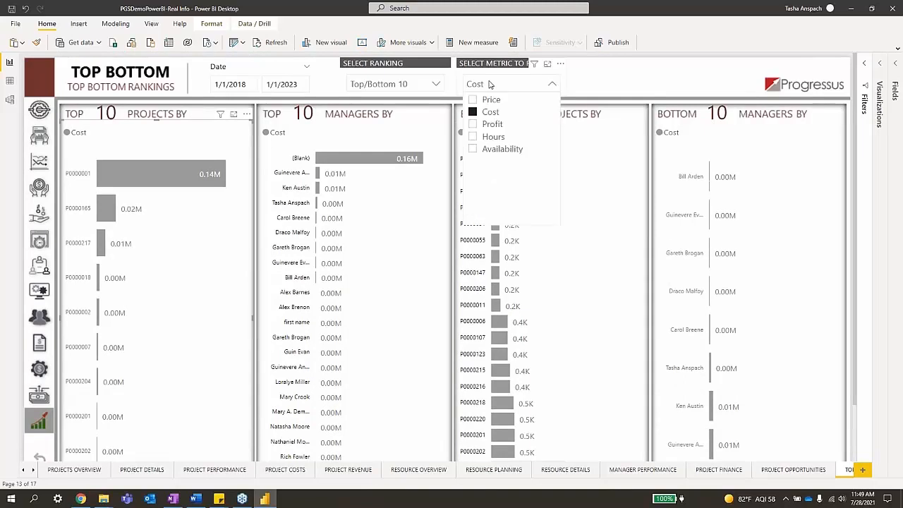